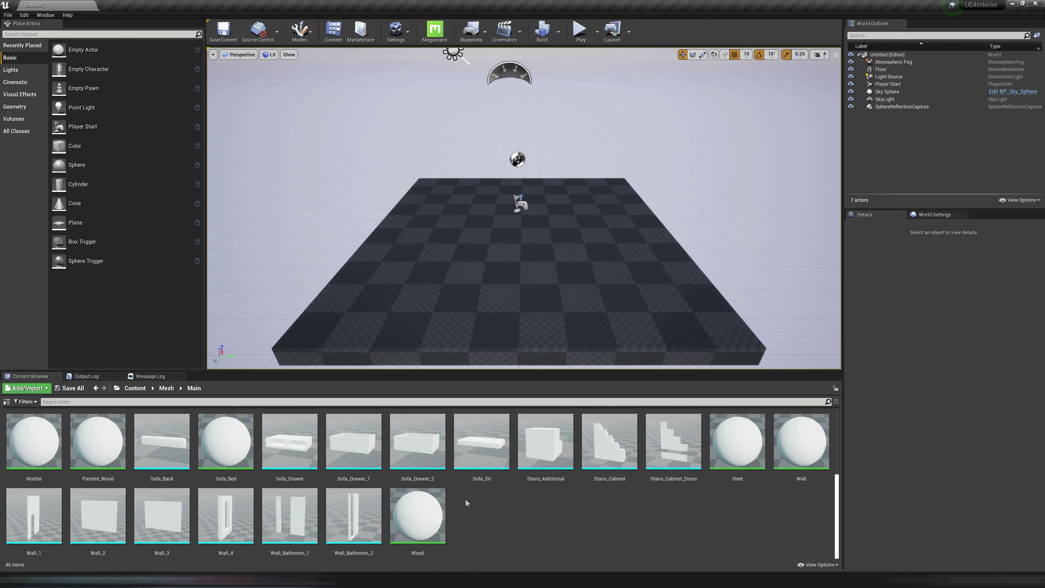
# Create a new level from the Empty Level template.
pyautogui.scroll(6, 709, 482)
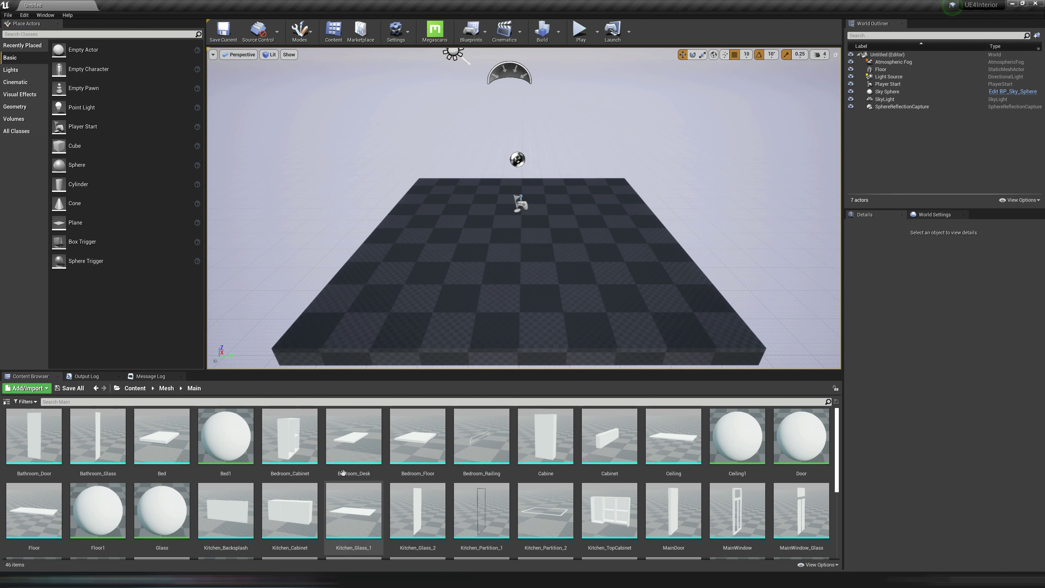
pyautogui.click(9, 16)
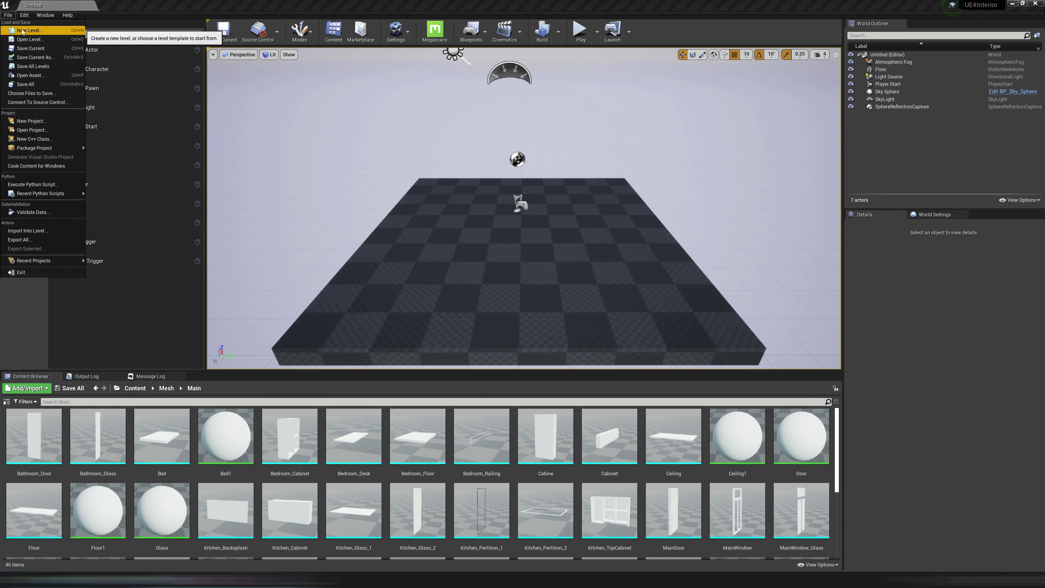
pyautogui.click(22, 31)
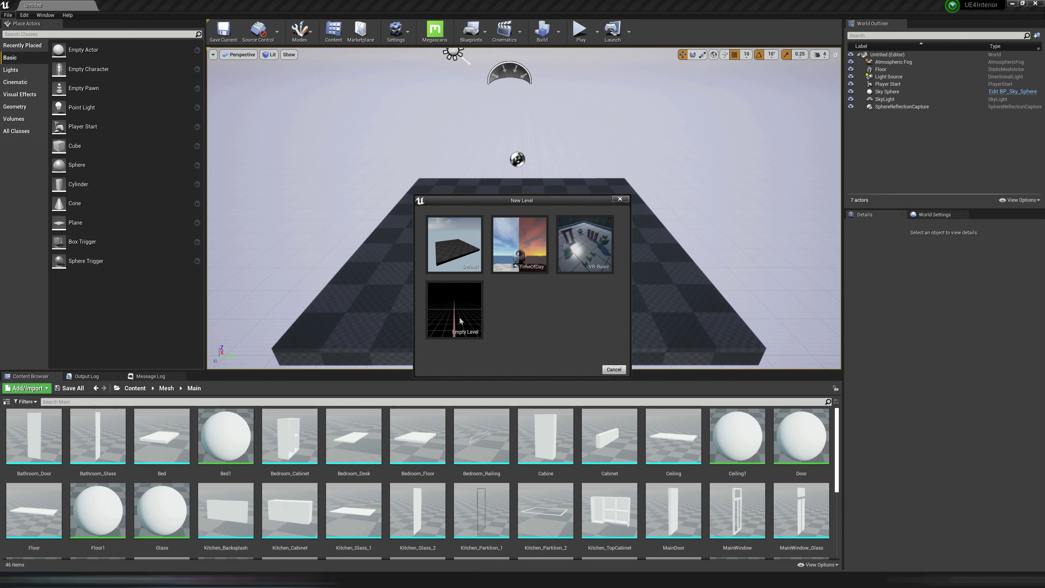
pyautogui.click(459, 317)
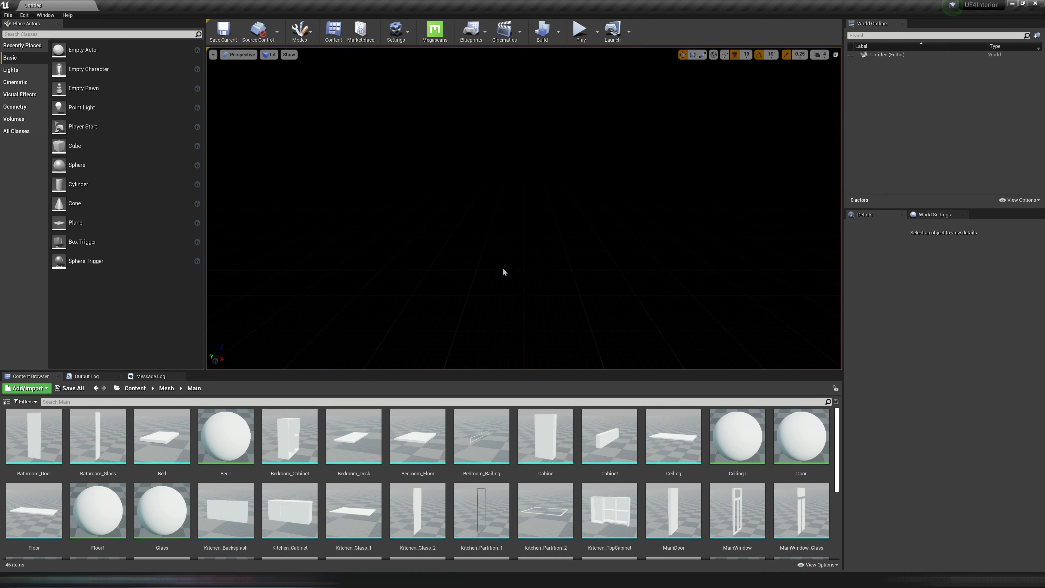
# Force delete the materials Bed1, Glass, Floor1, Ceiling1, Door, Sofa_Bed, Painted_Wood, Marble, Wood, Steel and Wall from the Main mesh folder.
pyautogui.click(226, 438)
pyautogui.keyDown('ctrl'); pyautogui.click(163, 499); pyautogui.keyUp('ctrl')
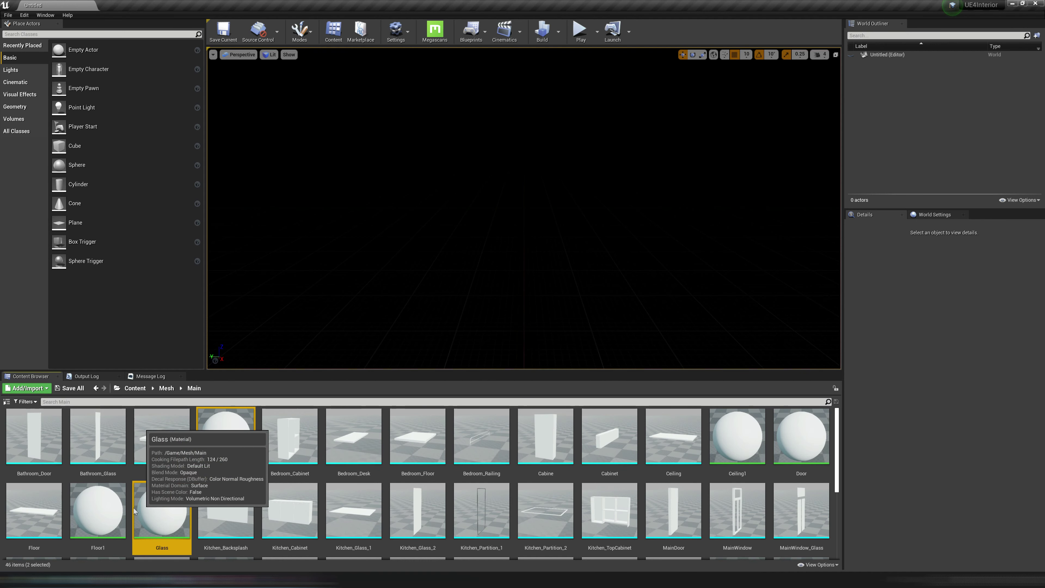
pyautogui.keyDown('ctrl'); pyautogui.click(97, 510); pyautogui.keyUp('ctrl')
pyautogui.keyDown('ctrl'); pyautogui.click(753, 446); pyautogui.keyUp('ctrl')
pyautogui.keyDown('ctrl'); pyautogui.click(798, 440); pyautogui.keyUp('ctrl')
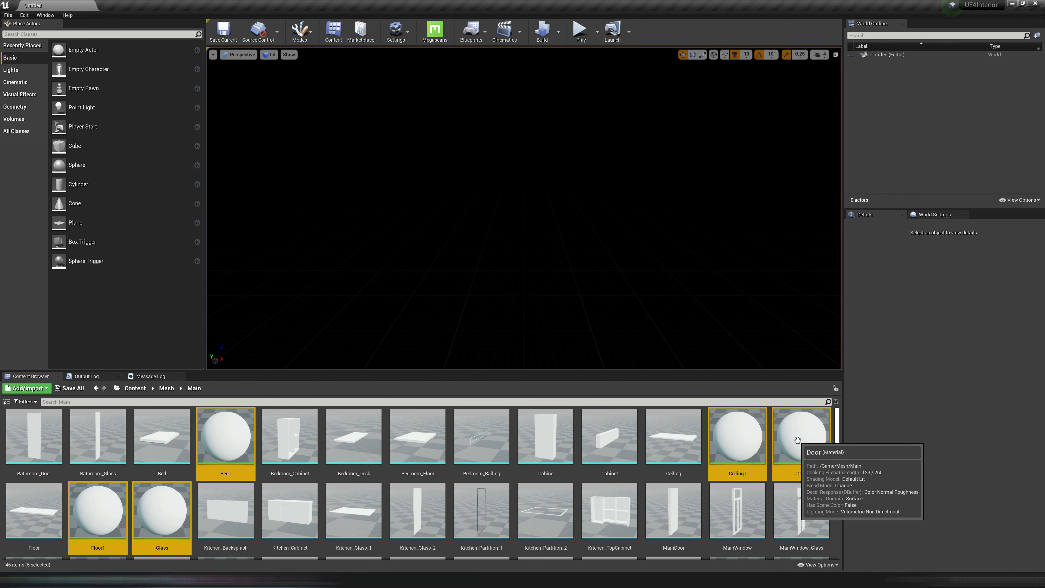
pyautogui.scroll(-7, 797, 441)
pyautogui.keyDown('ctrl'); pyautogui.click(226, 494); pyautogui.keyUp('ctrl')
pyautogui.keyDown('ctrl'); pyautogui.click(98, 494); pyautogui.keyUp('ctrl')
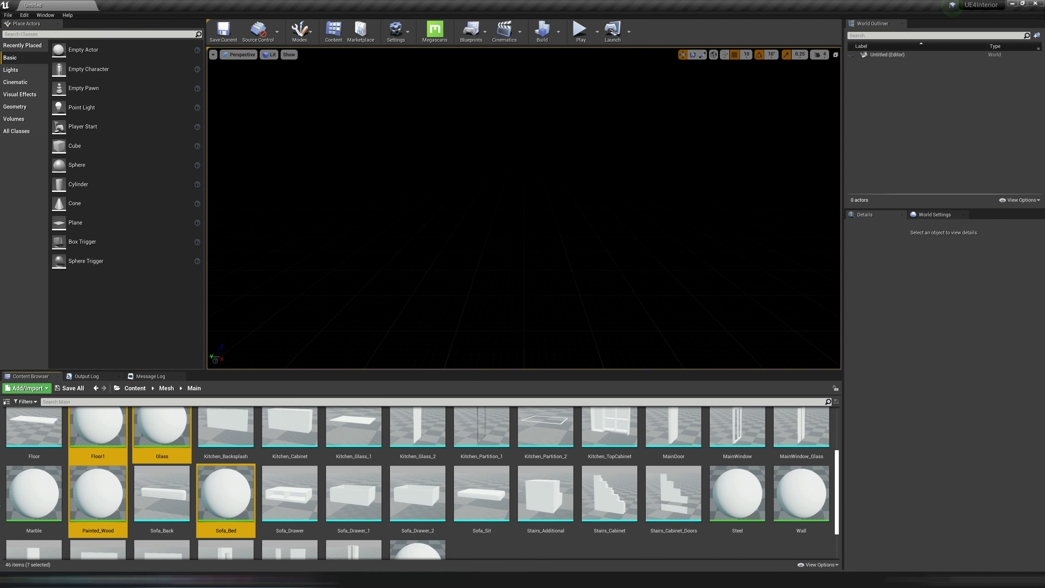
pyautogui.keyDown('ctrl'); pyautogui.click(25, 500); pyautogui.keyUp('ctrl')
pyautogui.keyDown('ctrl'); pyautogui.click(417, 550); pyautogui.keyUp('ctrl')
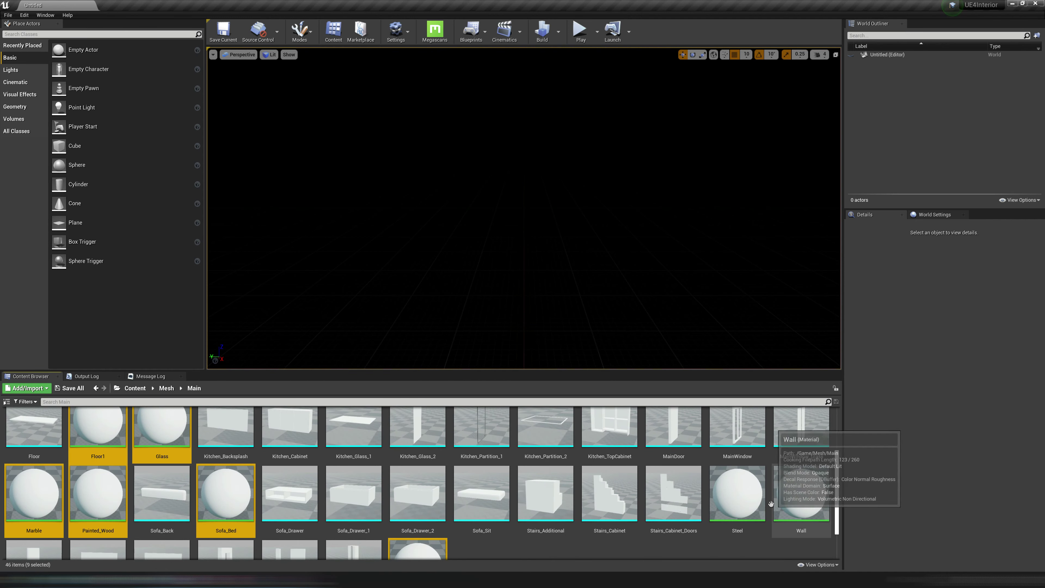
pyautogui.keyDown('ctrl'); pyautogui.click(754, 503); pyautogui.keyUp('ctrl')
pyautogui.keyDown('ctrl'); pyautogui.click(789, 499); pyautogui.keyUp('ctrl')
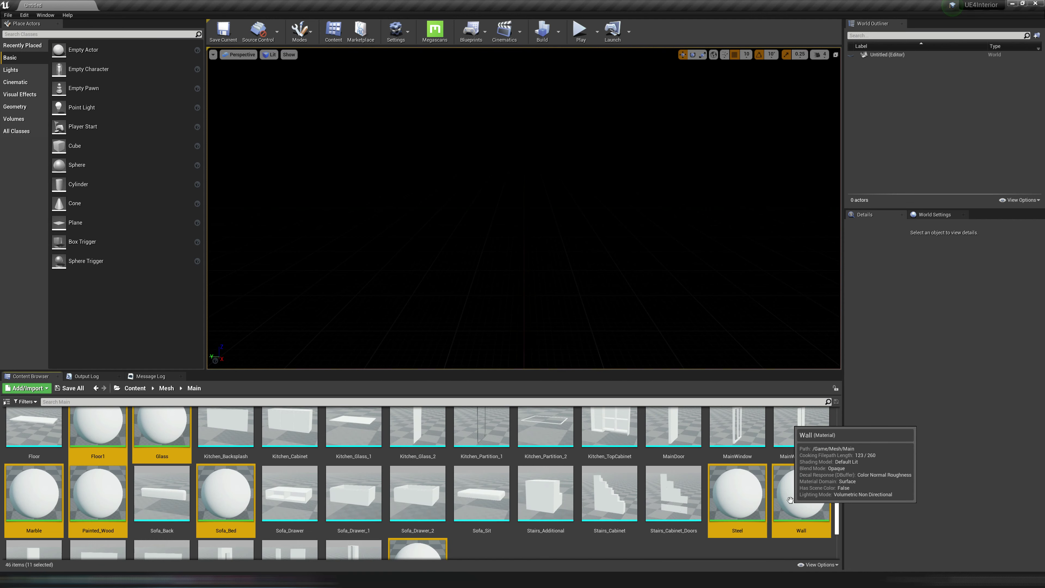
pyautogui.scroll(-2, 790, 499)
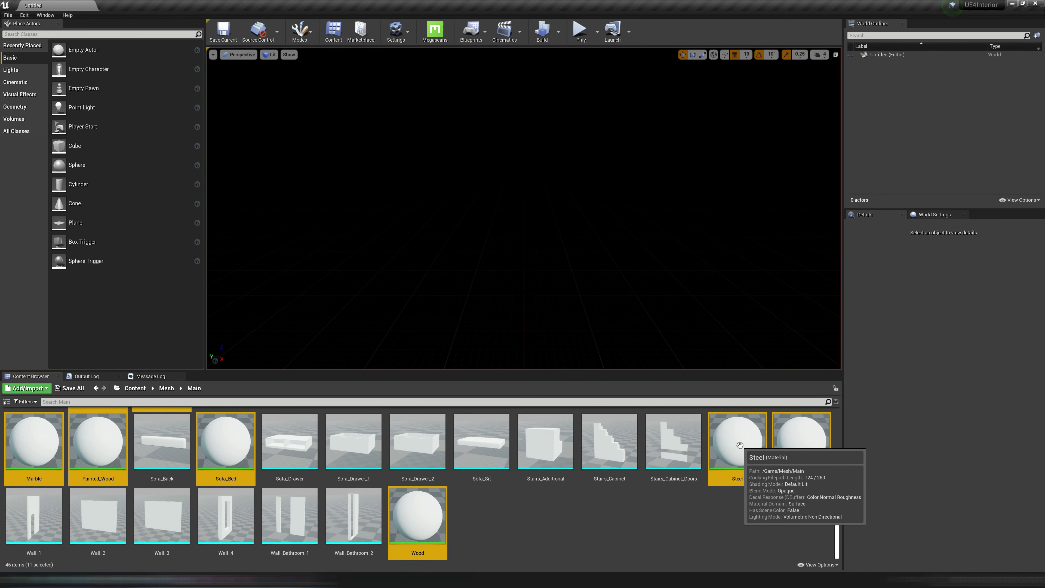
pyautogui.press('Delete')
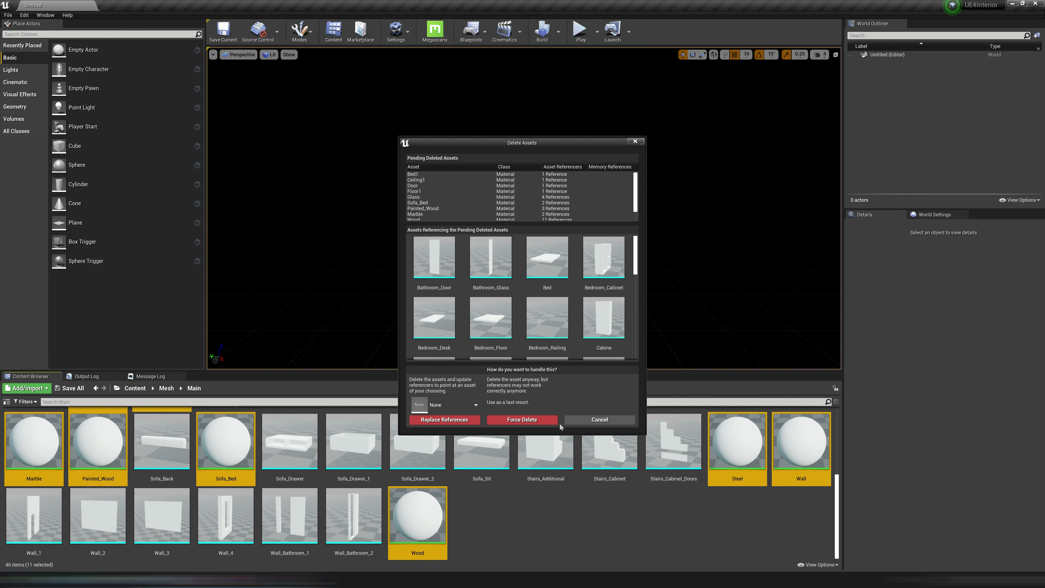
pyautogui.click(546, 420)
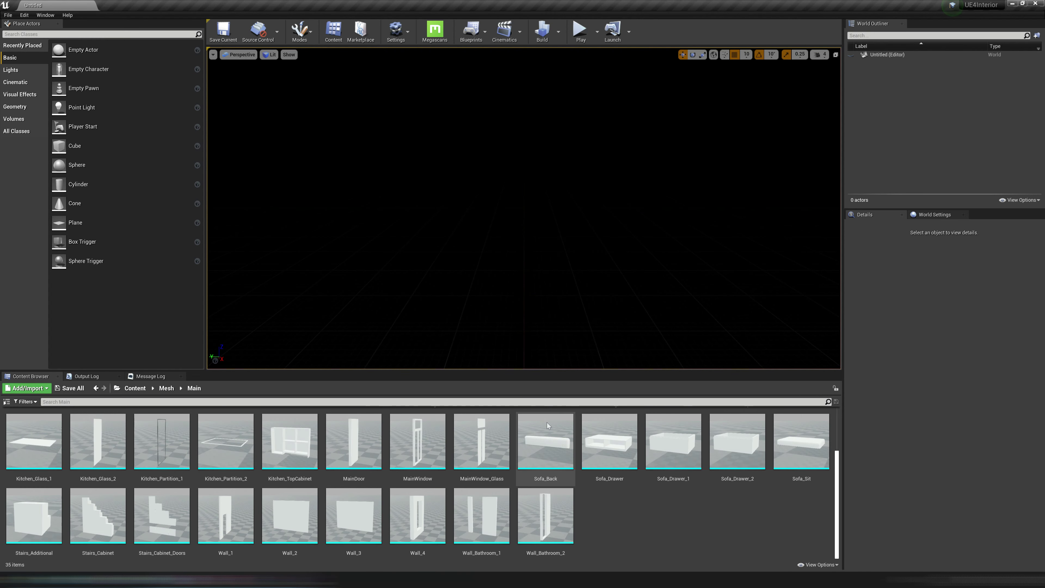
# Place all static meshes from Bathroom_Door to Wall_Bathroom_2 into the level and reset their location to 0, 0, 0.
pyautogui.scroll(3, 547, 423)
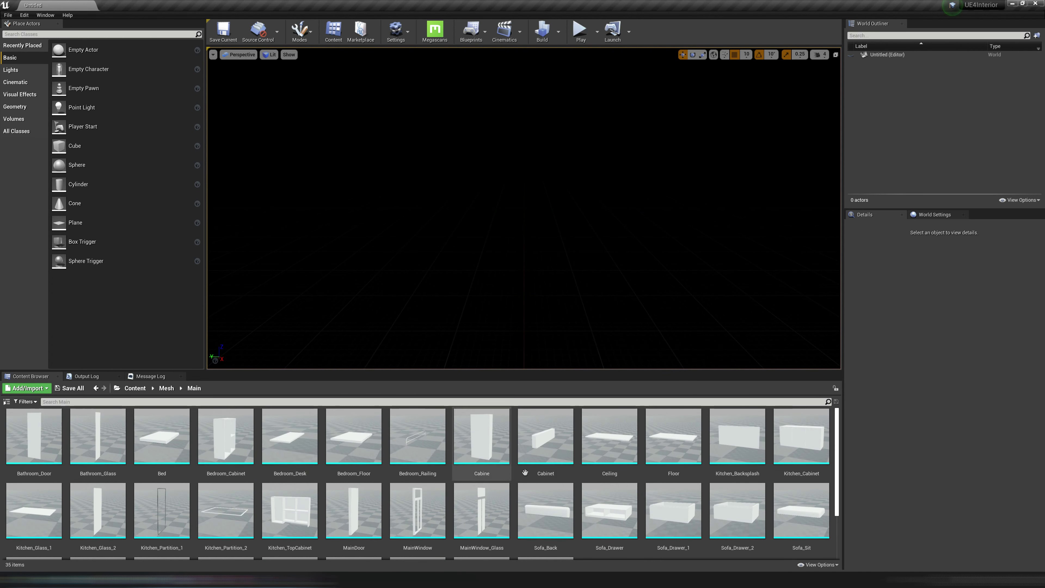
pyautogui.click(22, 435)
pyautogui.scroll(-3, 288, 473)
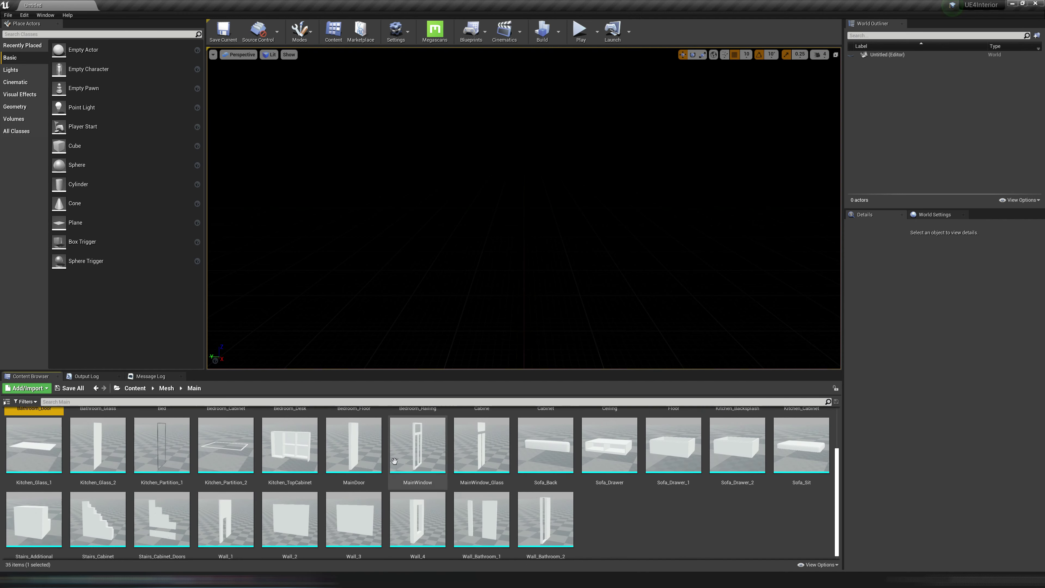
pyautogui.keyDown('shift'); pyautogui.click(551, 511); pyautogui.keyUp('shift')
pyautogui.scroll(3, 547, 494)
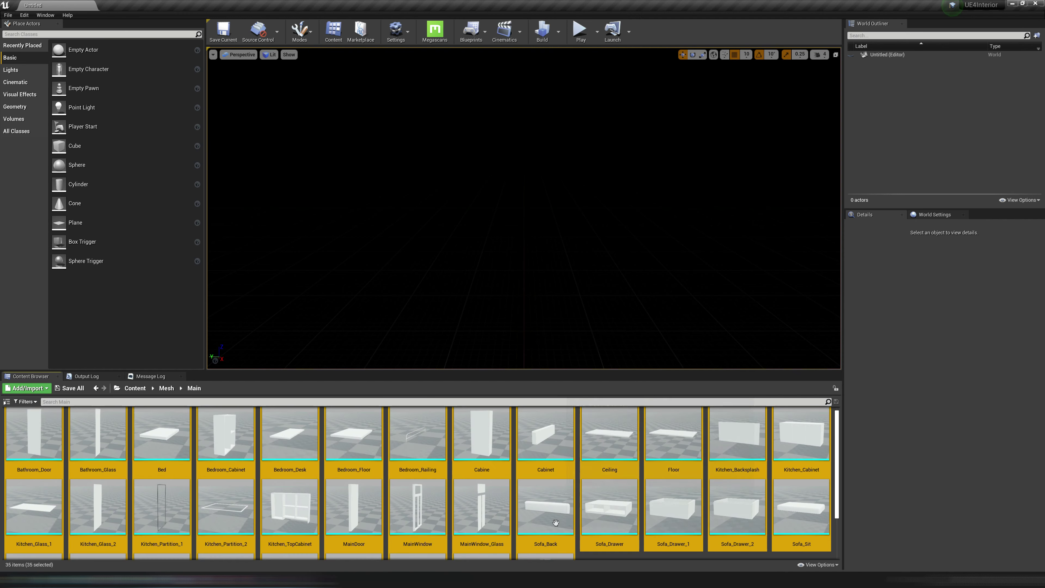
pyautogui.moveTo(538, 449); pyautogui.dragTo(535, 266)
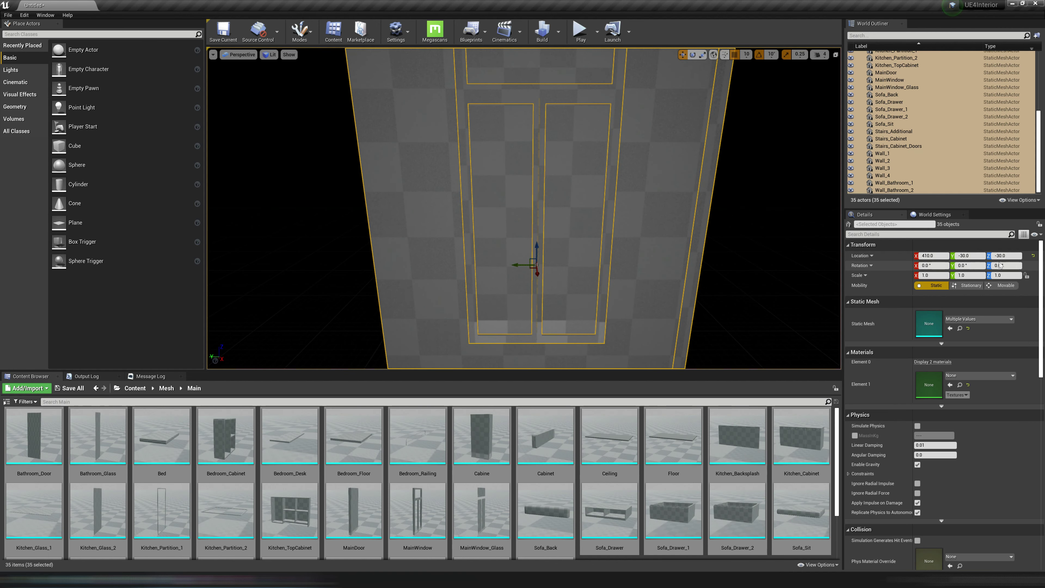
pyautogui.click(1033, 258)
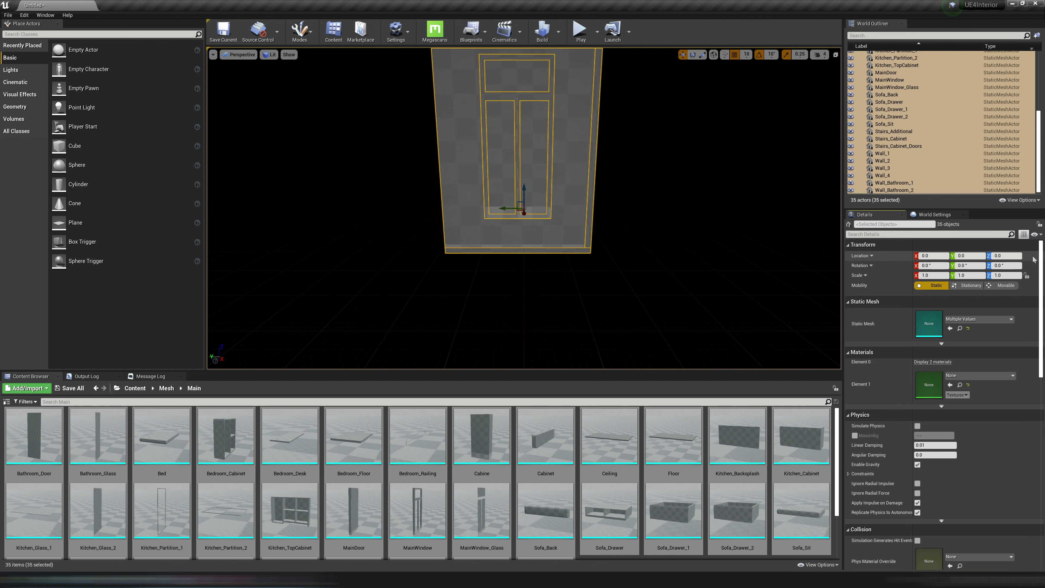
pyautogui.click(685, 265)
pyautogui.moveTo(632, 317); pyautogui.dragTo(632, 317, button='right')
pyautogui.rightClick(629, 226)
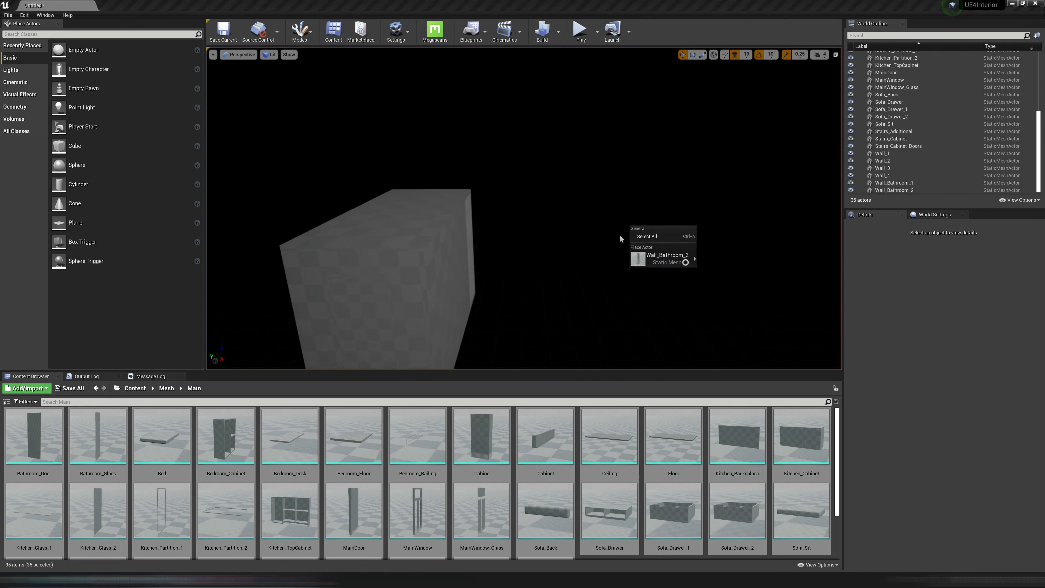
pyautogui.moveTo(602, 254); pyautogui.dragTo(603, 253, button='right')
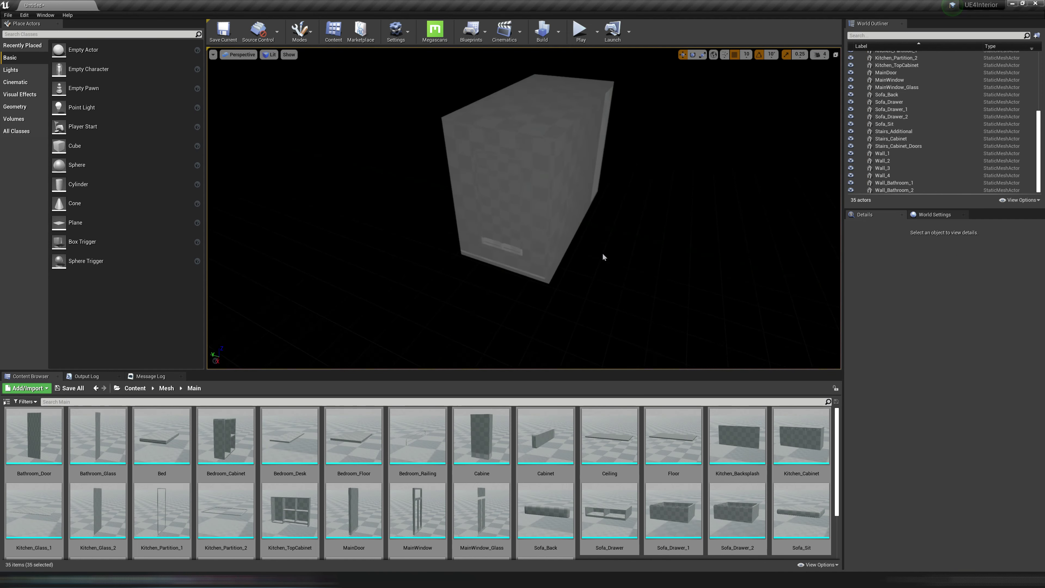
pyautogui.moveTo(658, 432); pyautogui.dragTo(663, 283)
# Create a folder named Materials in the Content root folder.
pyautogui.click(135, 388)
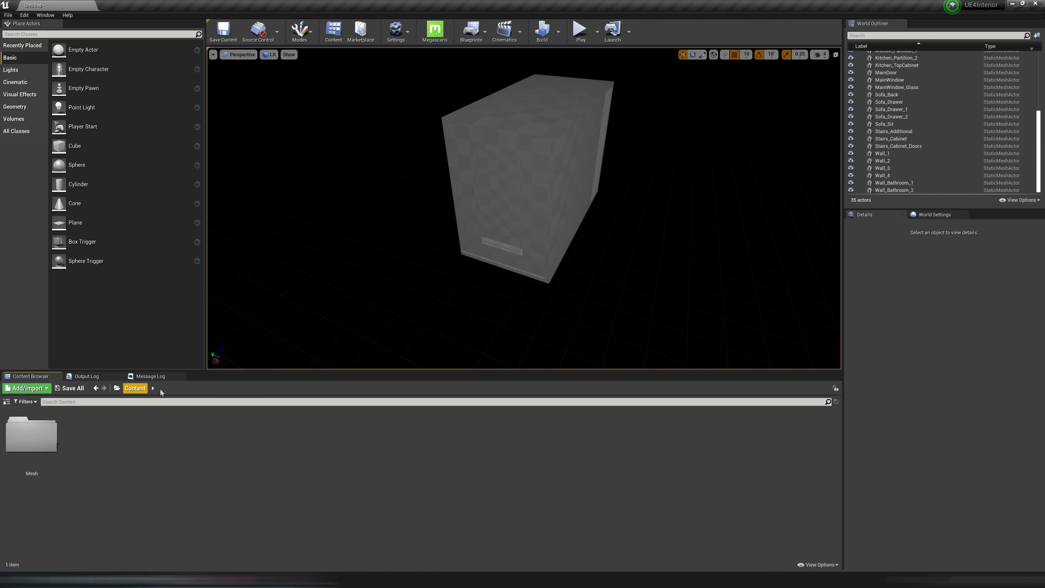
pyautogui.rightClick(129, 465)
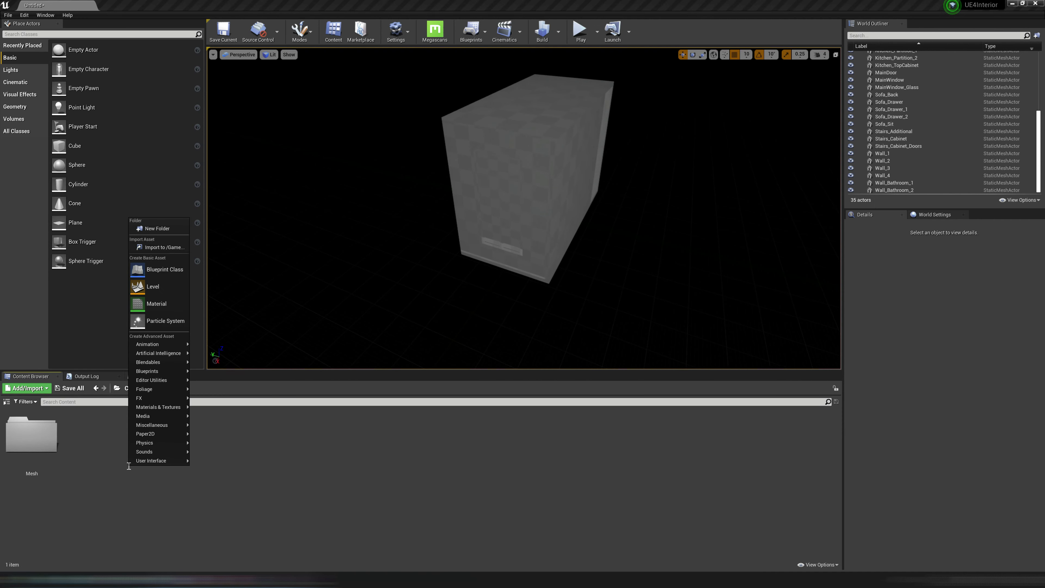
pyautogui.click(157, 229)
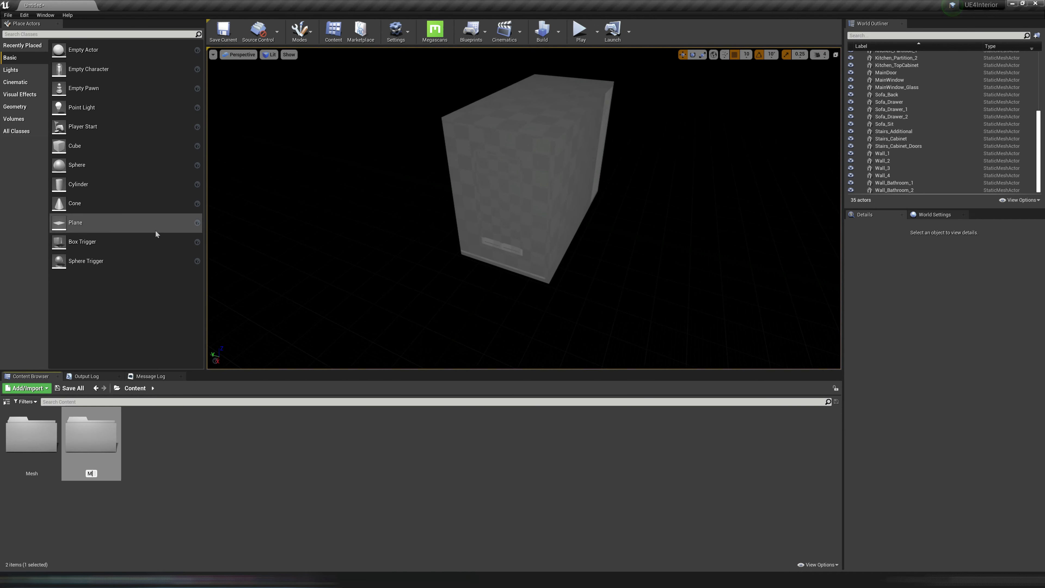
pyautogui.press('Return')
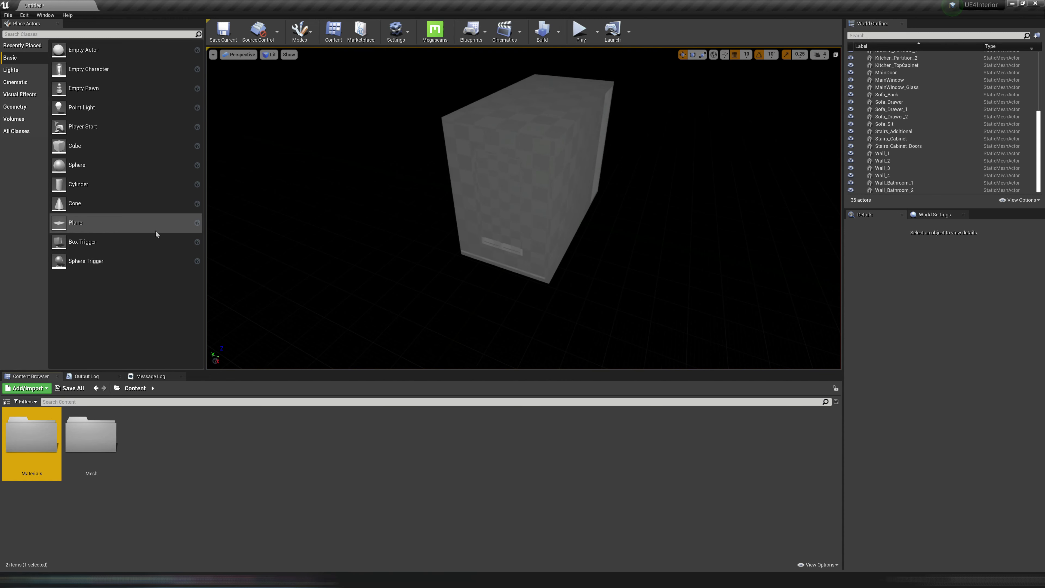
# Create a new material named Clay inside the Materials folder.
pyautogui.doubleClick(47, 443)
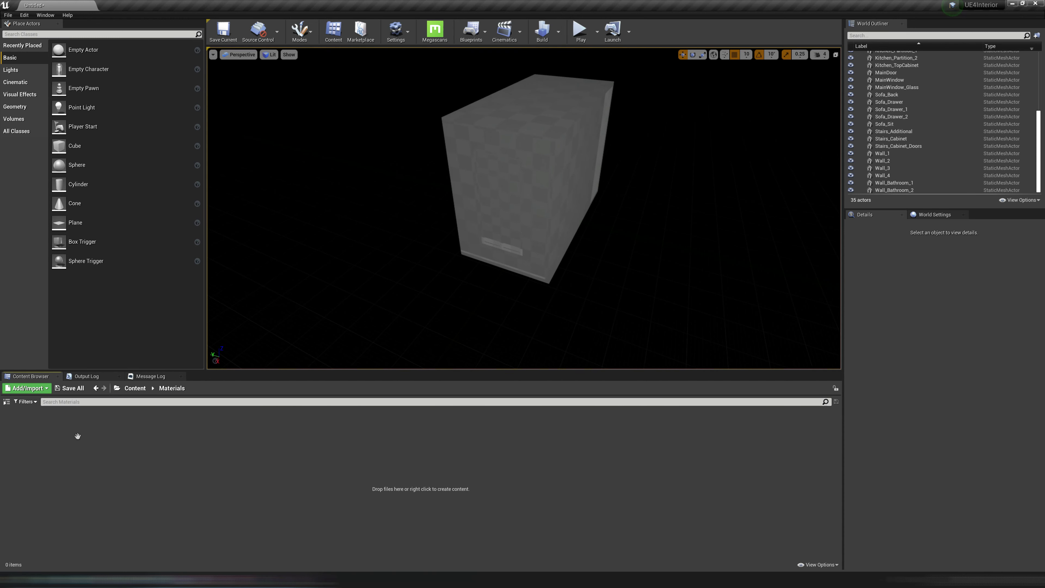
pyautogui.rightClick(183, 491)
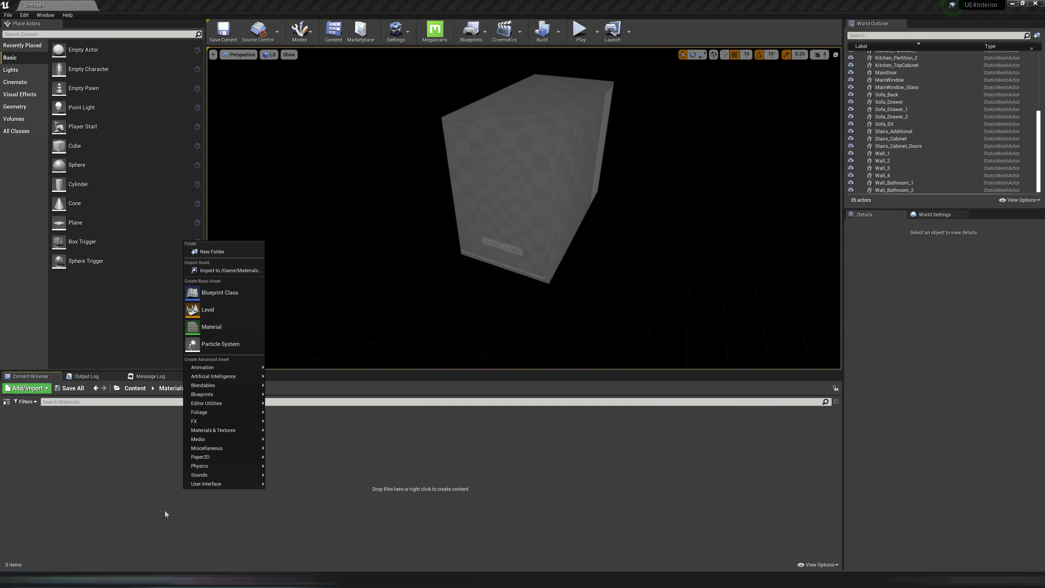
pyautogui.click(223, 325)
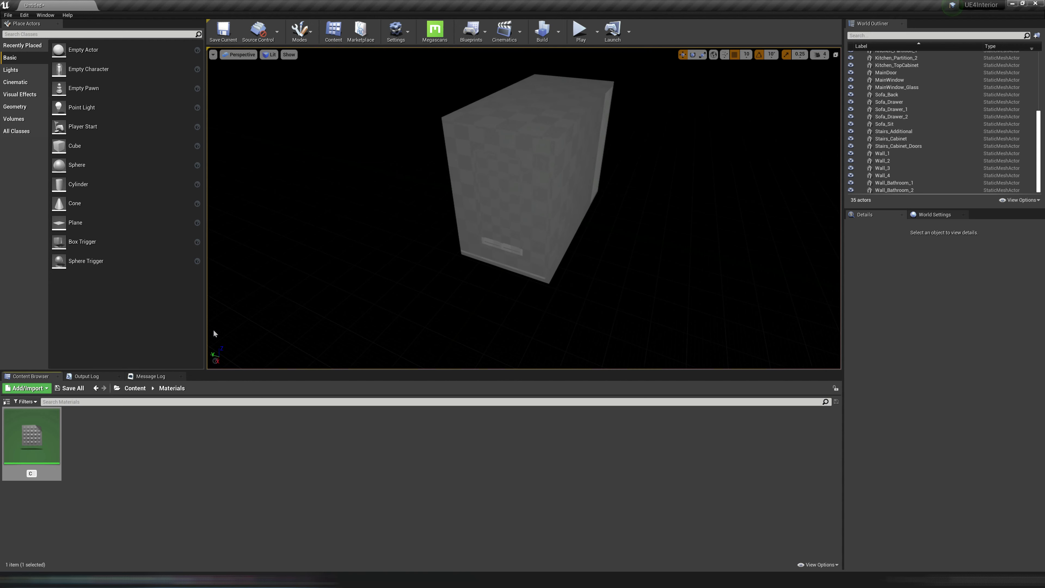
pyautogui.press('Return')
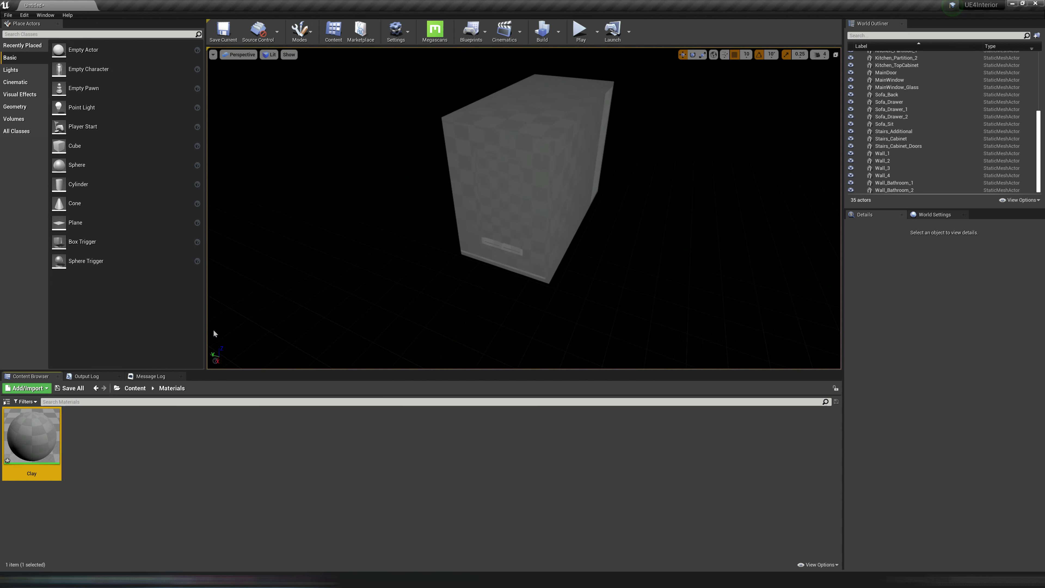
# Open the Clay material for editing, move its editor window over the viewport and widen it.
pyautogui.doubleClick(32, 443)
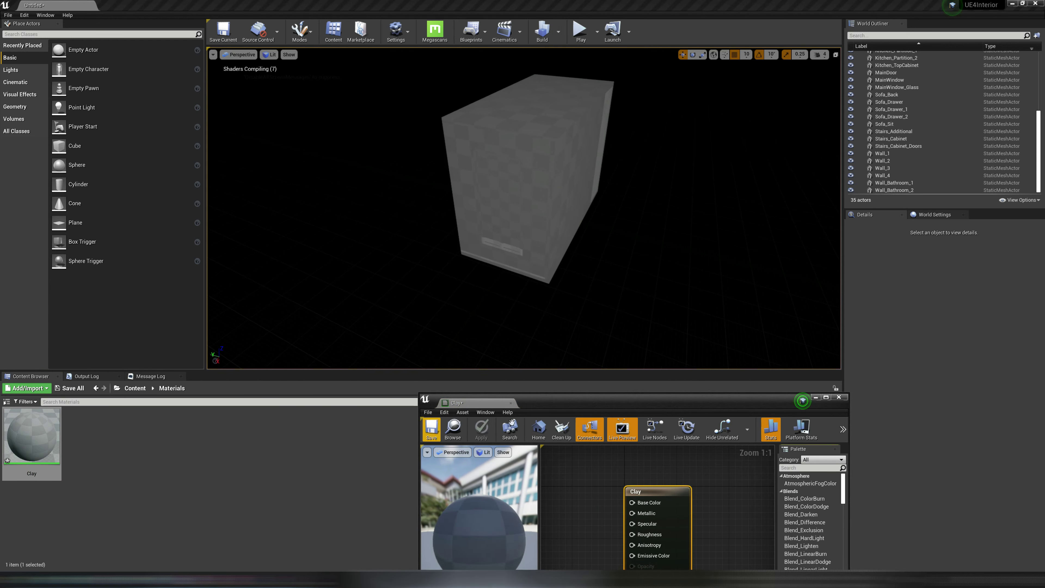
pyautogui.moveTo(558, 401); pyautogui.dragTo(608, 75)
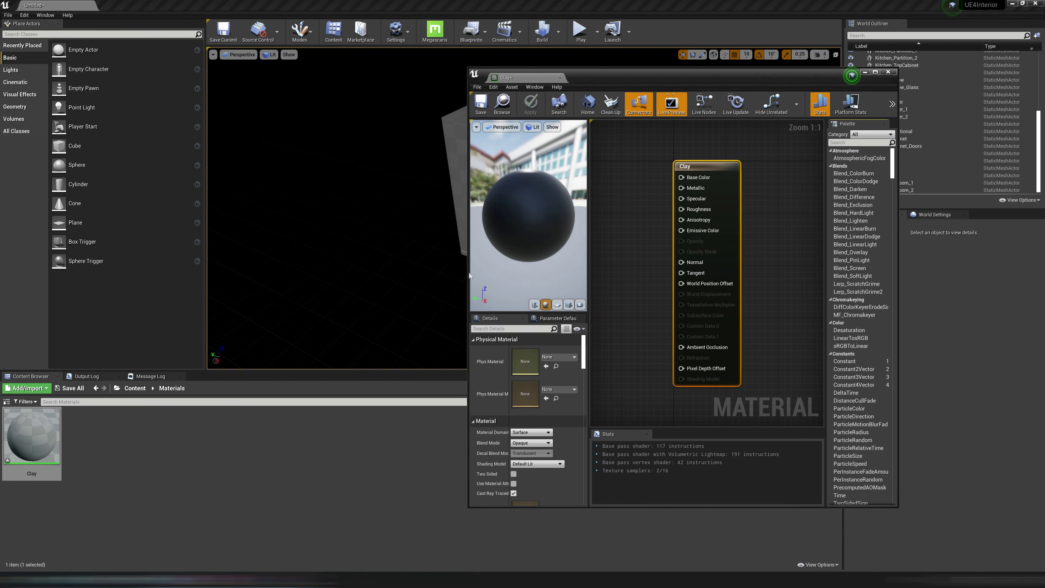
pyautogui.moveTo(468, 273); pyautogui.dragTo(215, 272)
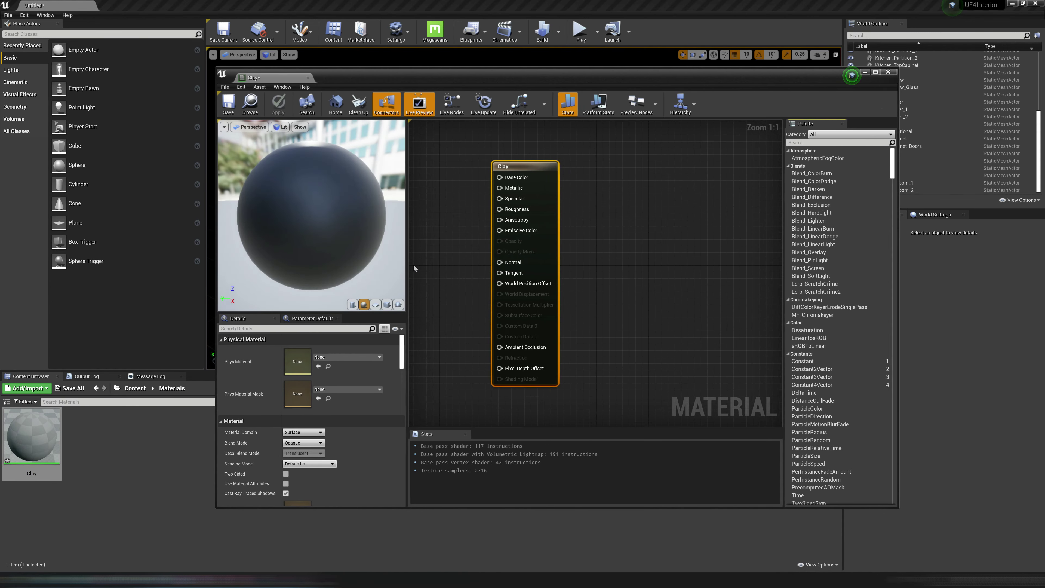
pyautogui.moveTo(449, 212); pyautogui.dragTo(562, 224, button='right')
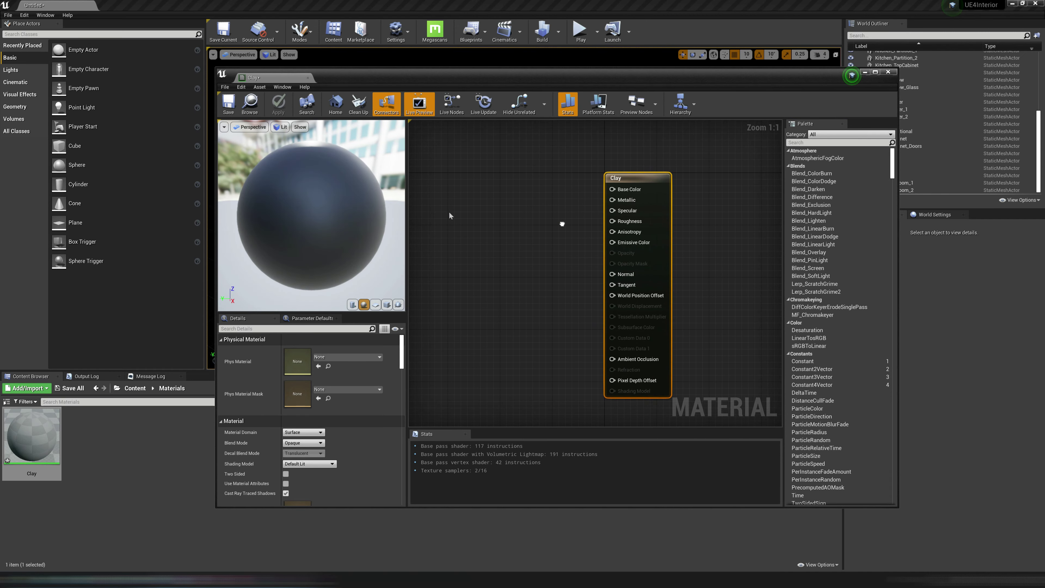
pyautogui.rightClick(562, 223)
pyautogui.click(520, 201)
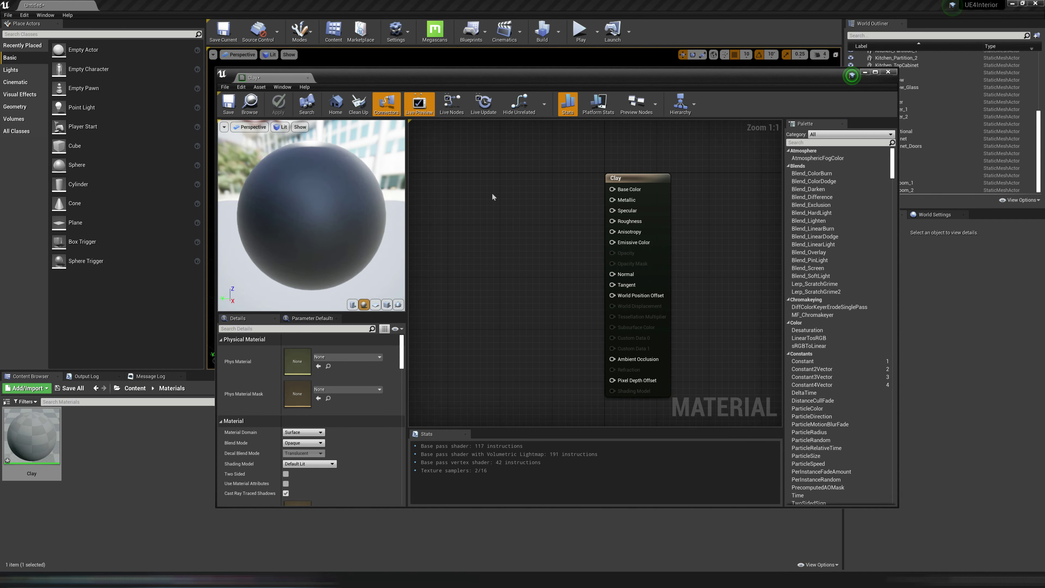
pyautogui.click(817, 142)
pyautogui.write('cons')
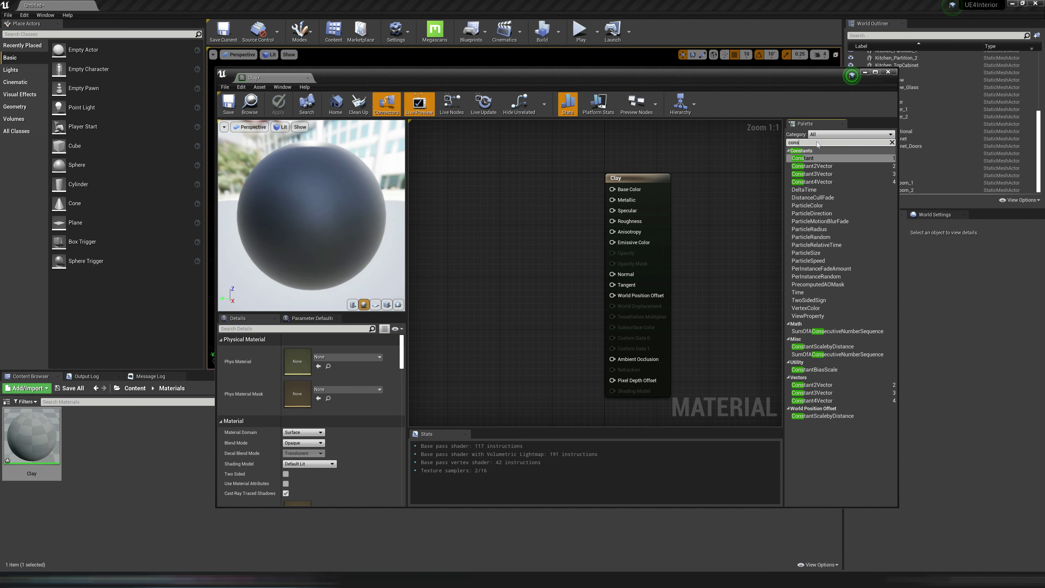
pyautogui.moveTo(802, 158); pyautogui.dragTo(594, 207)
pyautogui.moveTo(505, 191); pyautogui.dragTo(506, 193)
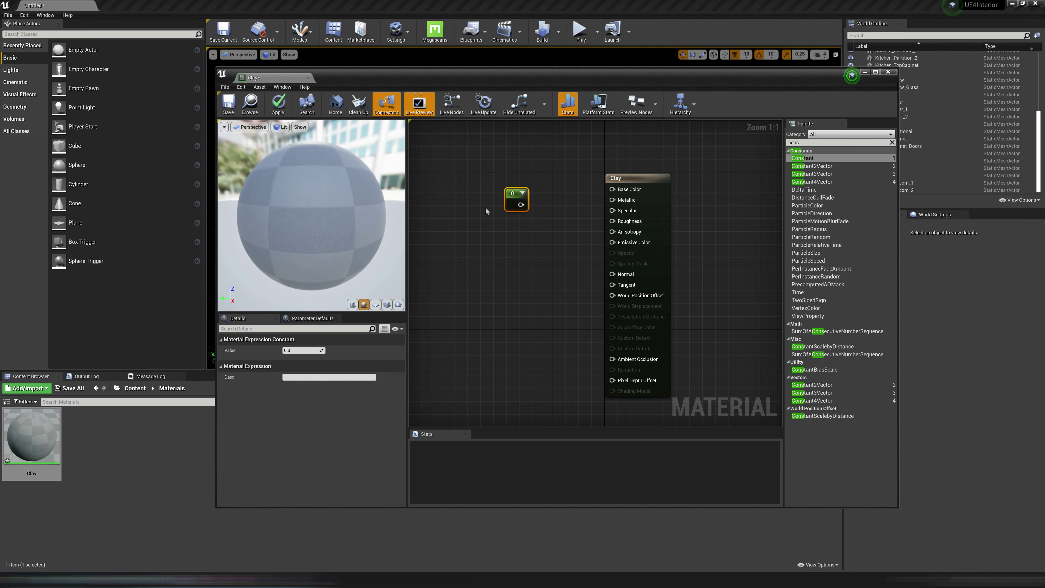
pyautogui.press('Delete')
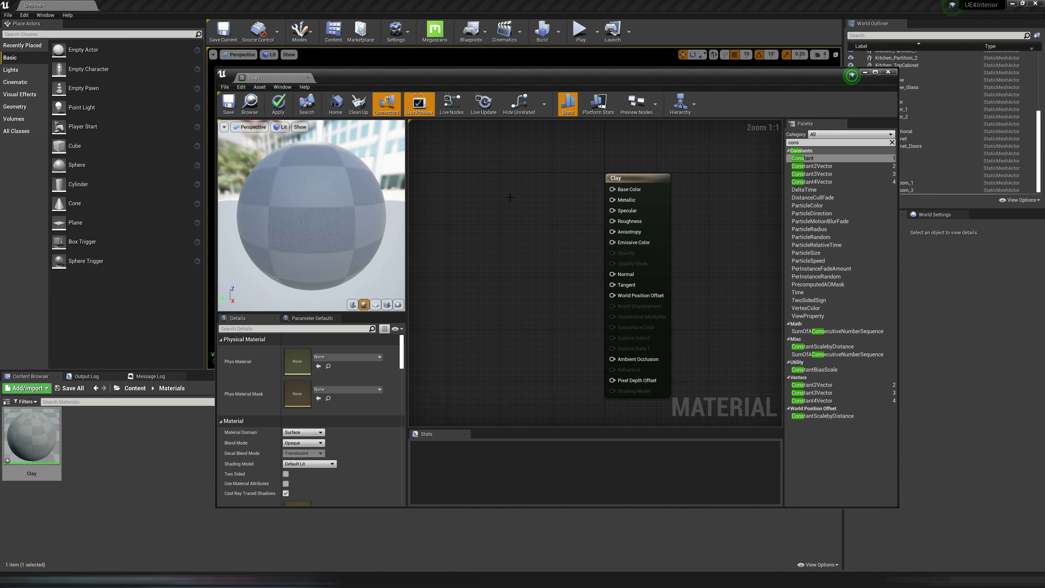
# Add a Constant3Vector node wired to the Clay material's Base Color and set its color to a light gray of about 0.87.
pyautogui.moveTo(812, 174); pyautogui.dragTo(611, 190)
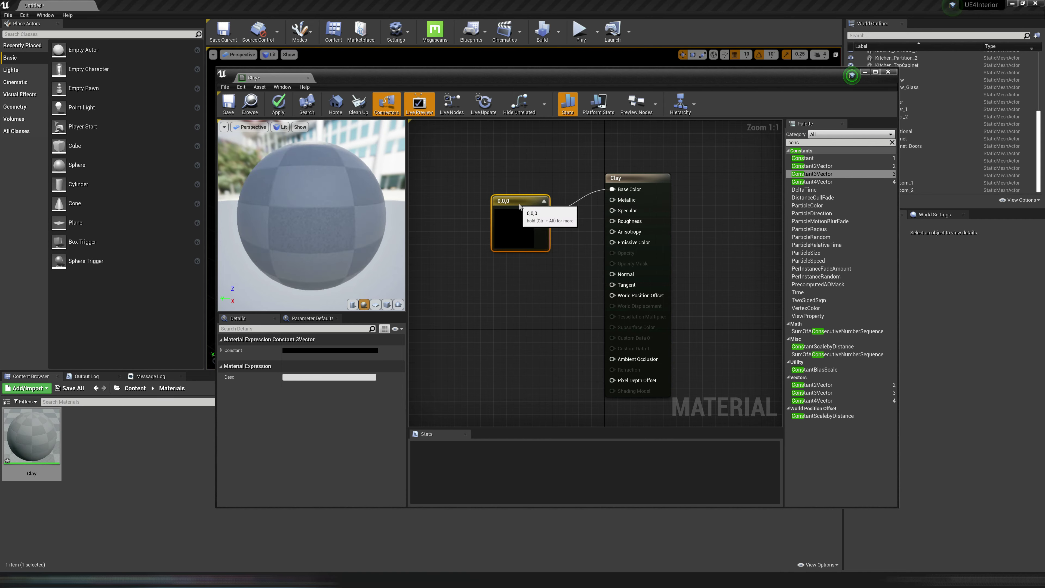
pyautogui.moveTo(531, 206); pyautogui.dragTo(526, 191)
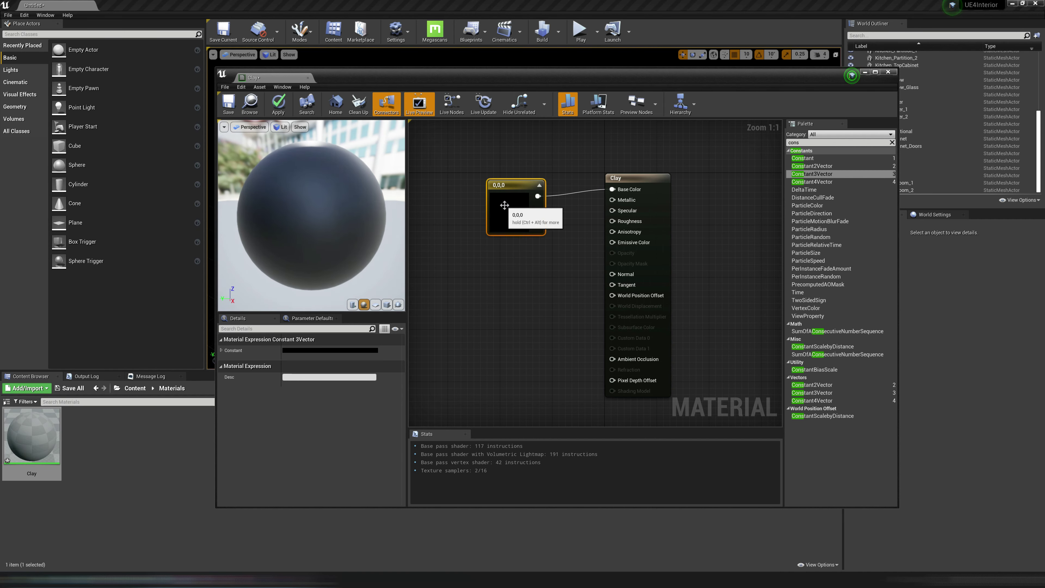
pyautogui.doubleClick(516, 208)
pyautogui.click(627, 245)
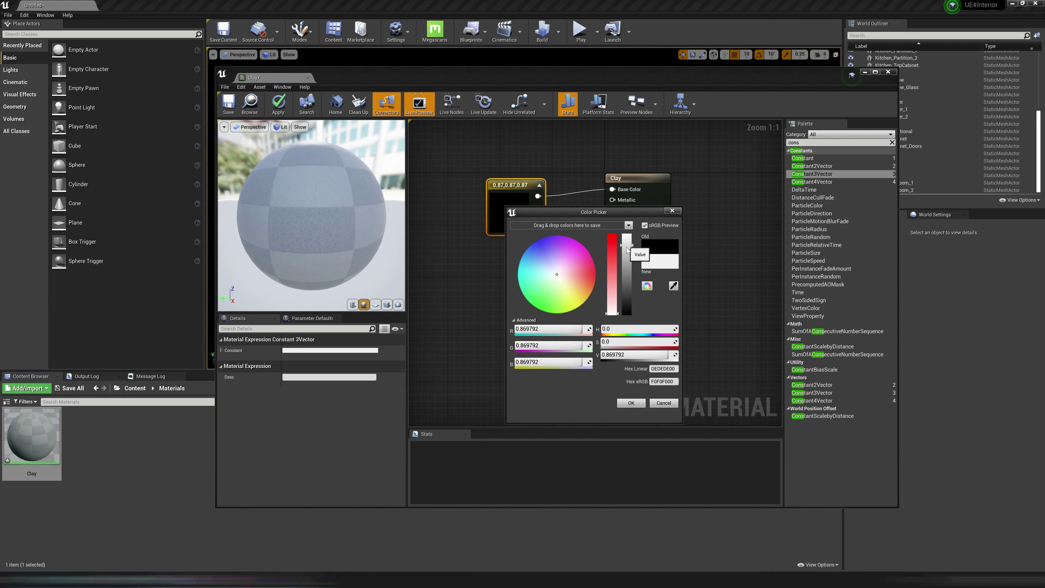
pyautogui.click(640, 404)
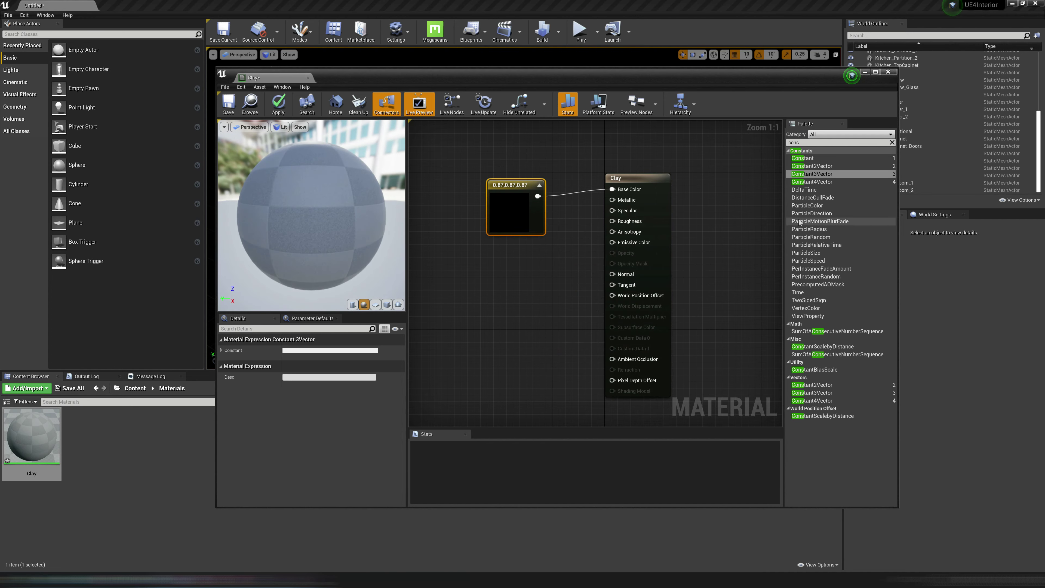
# Add a Constant node with value 0 below the color node and delete the surplus Constant.
pyautogui.click(552, 258)
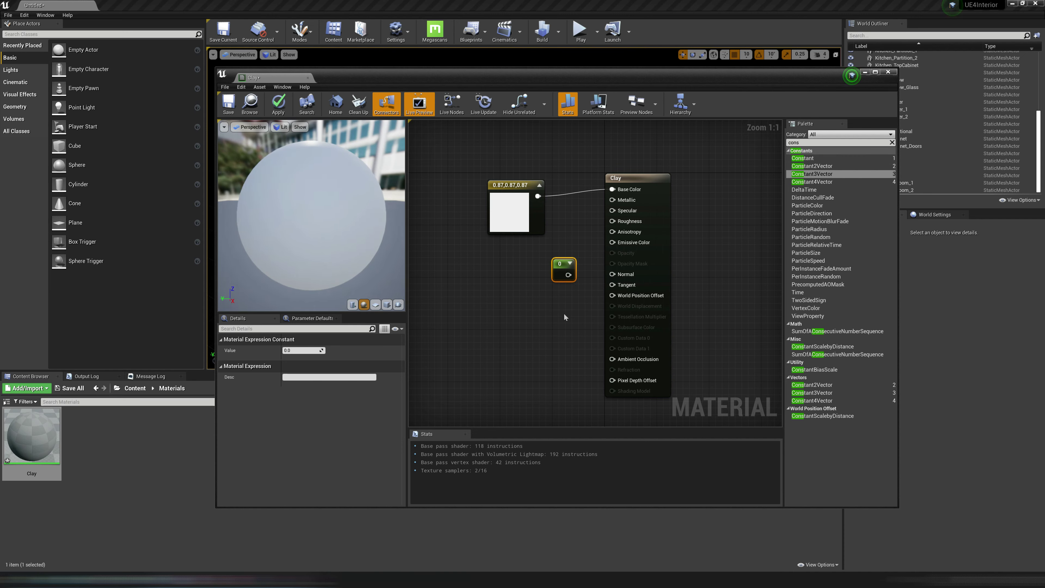
pyautogui.click(516, 314)
pyautogui.click(515, 312)
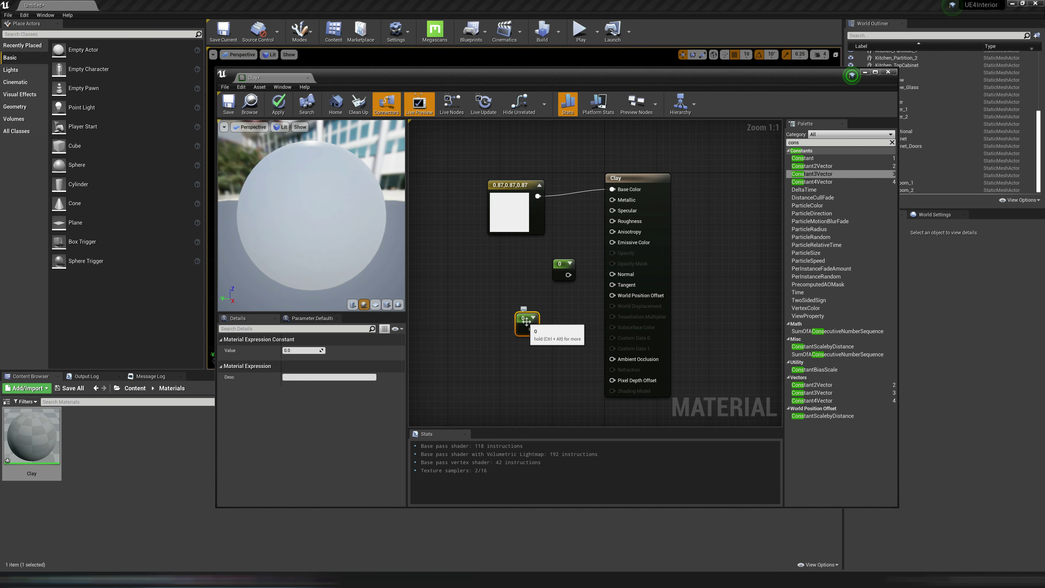
pyautogui.moveTo(805, 158); pyautogui.dragTo(617, 257)
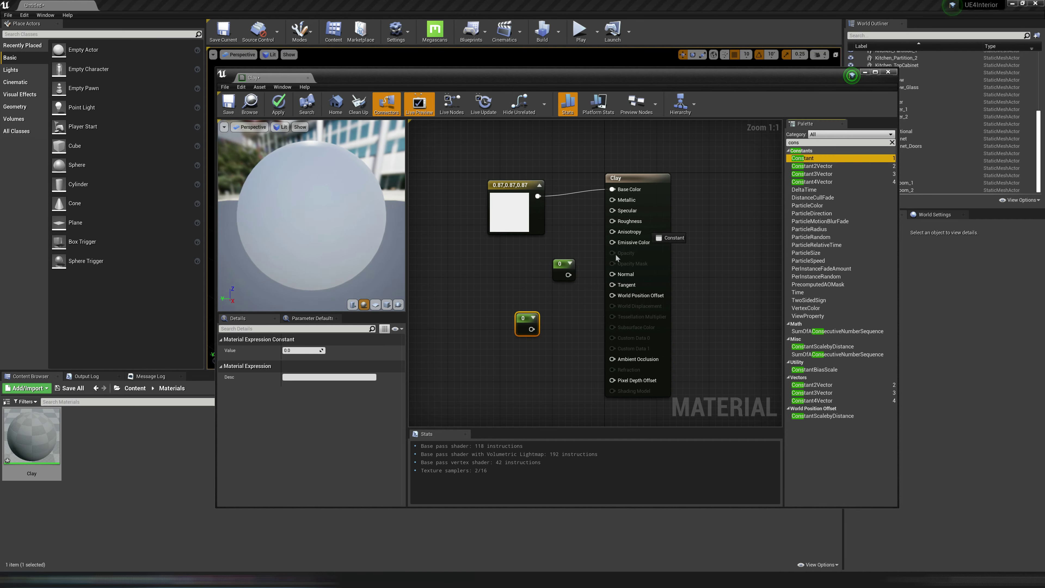
pyautogui.moveTo(553, 300); pyautogui.dragTo(436, 376)
pyautogui.press('Delete')
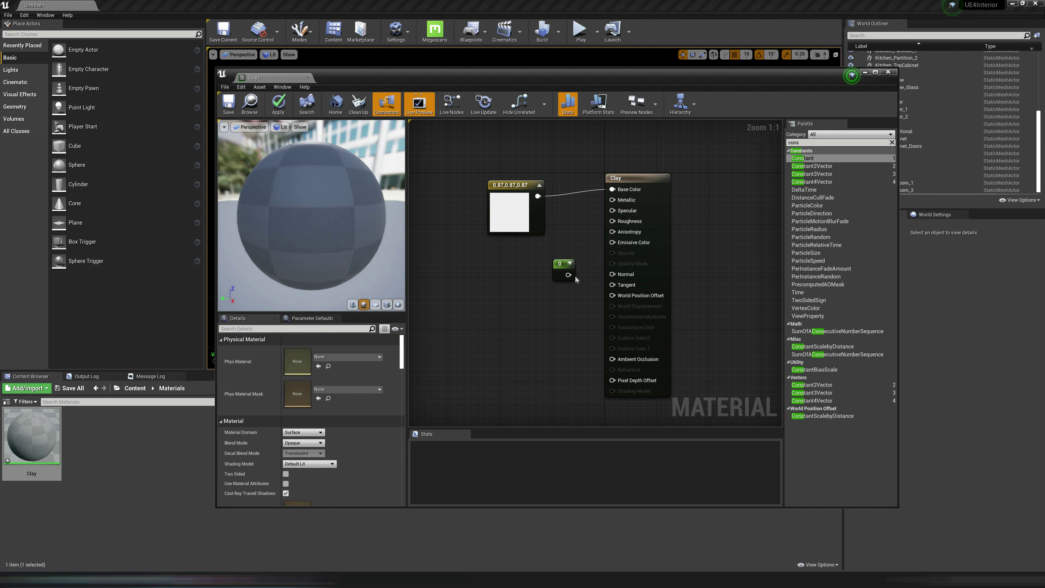
# Connect the Constant node to Metallic, Specular and Roughness, and save and close the Clay material.
pyautogui.moveTo(559, 266); pyautogui.dragTo(612, 200)
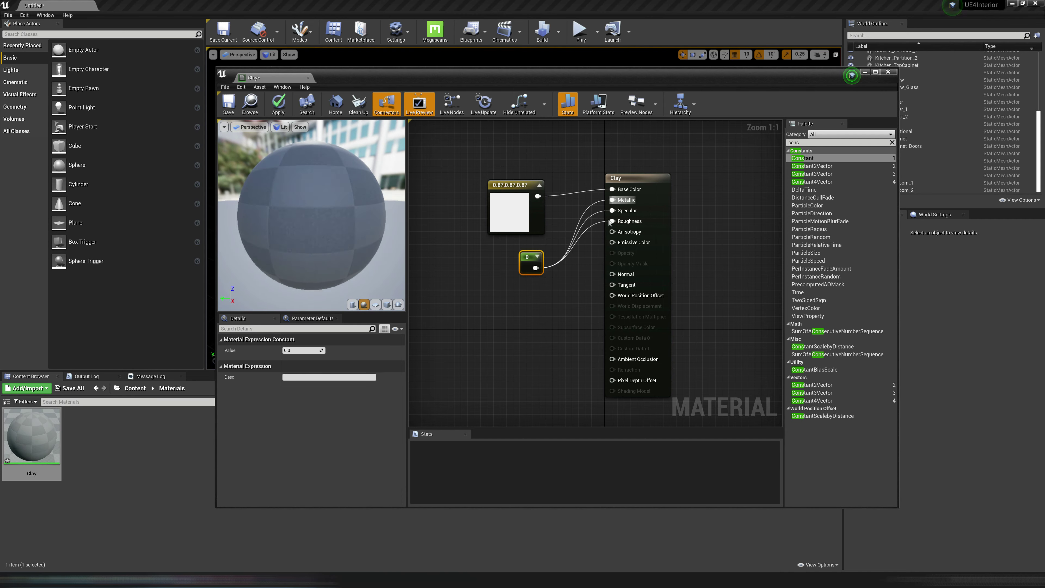
pyautogui.click(576, 301)
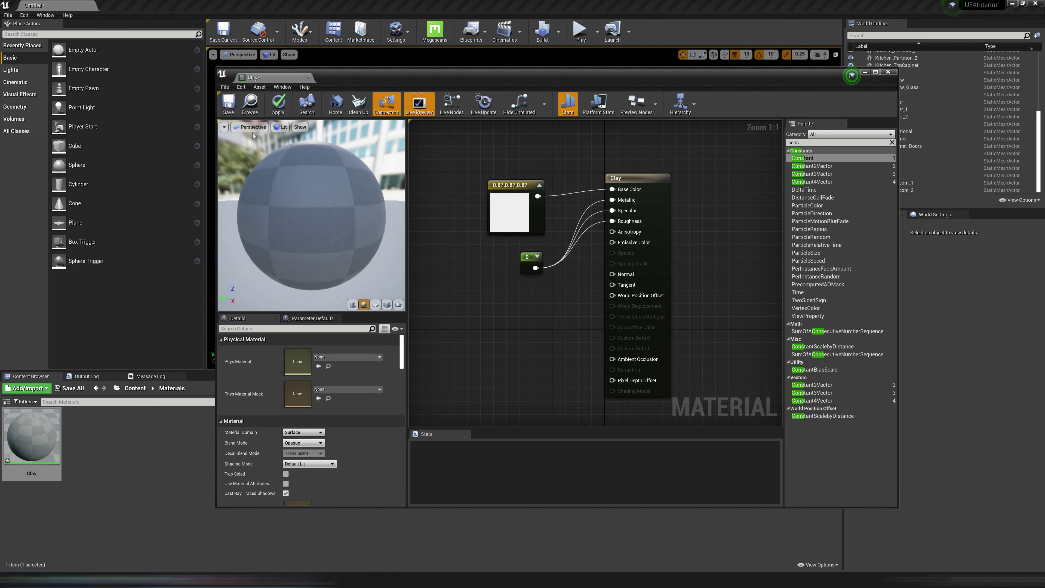
pyautogui.click(227, 107)
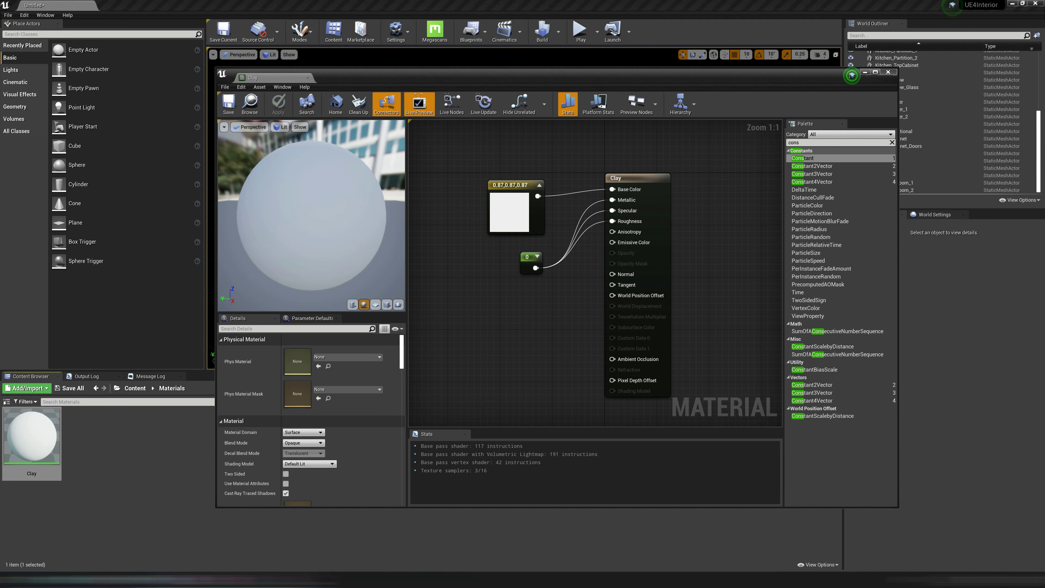
pyautogui.click(887, 71)
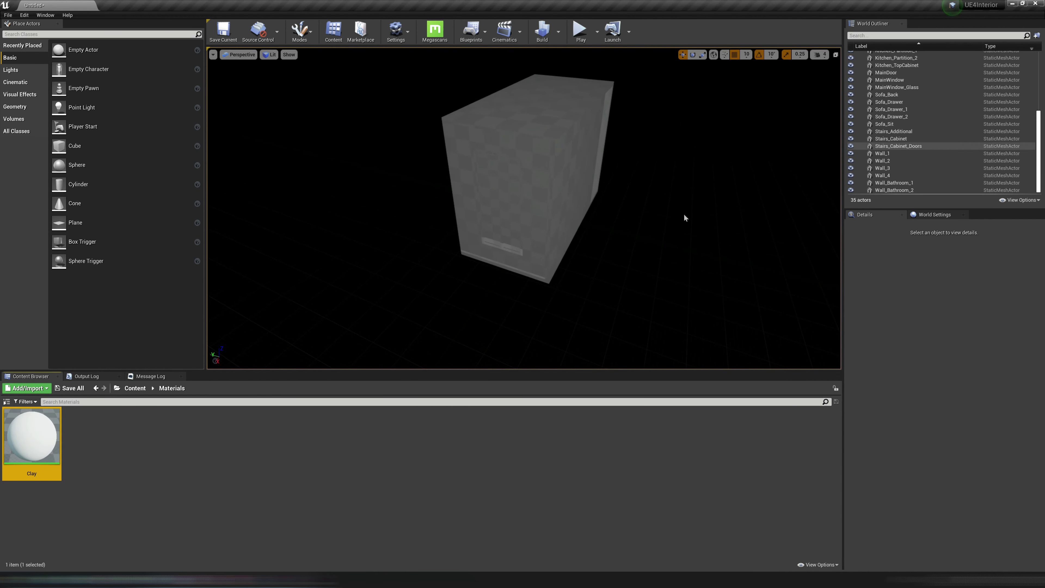
# Select all actors in the level and assign the Clay material to all of their Element 0 and Element 1 slots.
pyautogui.click(913, 147)
pyautogui.hotkey('ctrl', 'a')
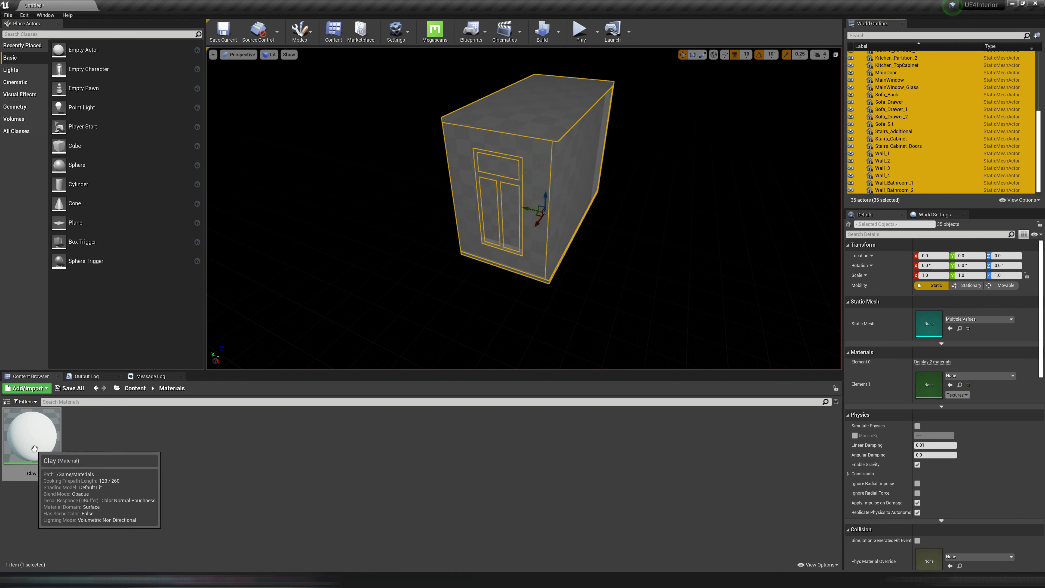
pyautogui.moveTo(32, 436); pyautogui.dragTo(500, 203)
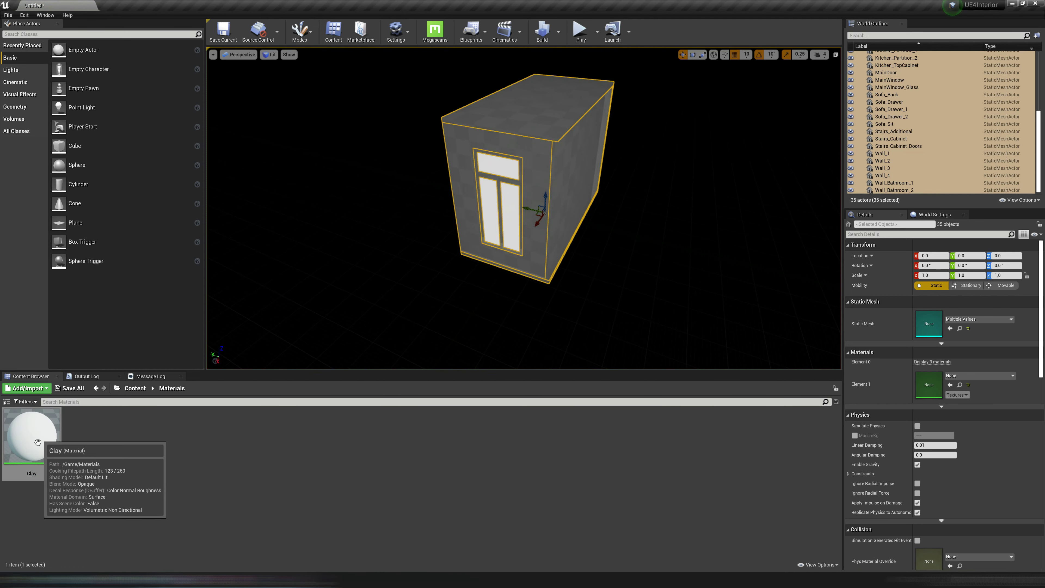
pyautogui.moveTo(52, 463); pyautogui.dragTo(929, 385)
pyautogui.click(937, 362)
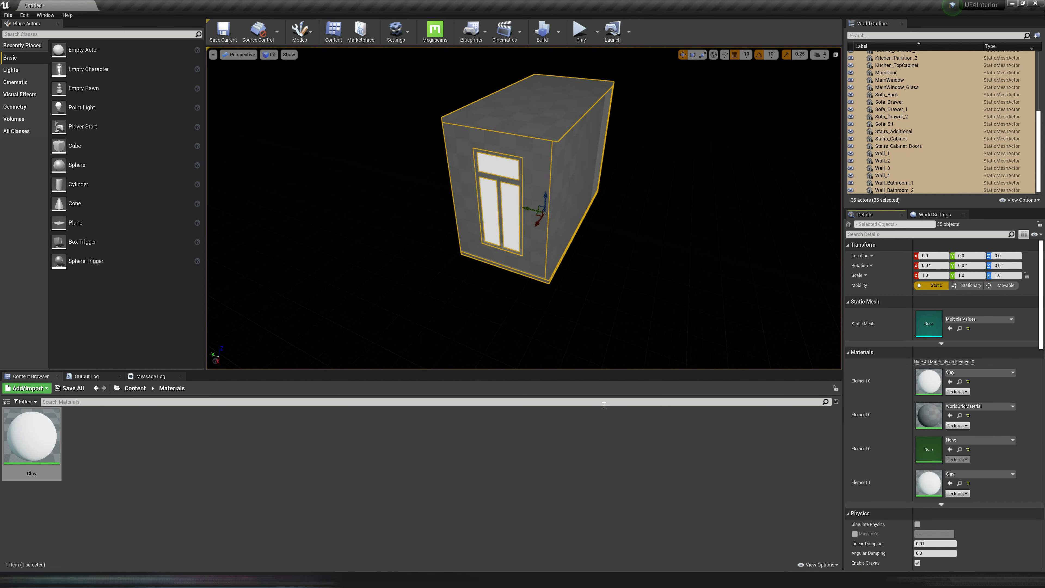
pyautogui.moveTo(29, 434); pyautogui.dragTo(938, 415)
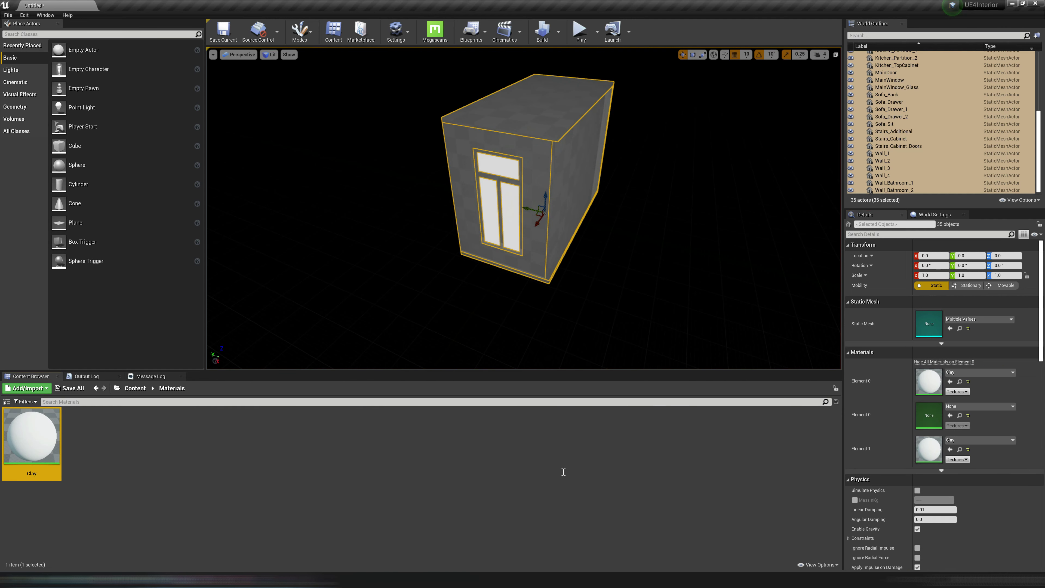
pyautogui.moveTo(37, 431); pyautogui.dragTo(929, 415)
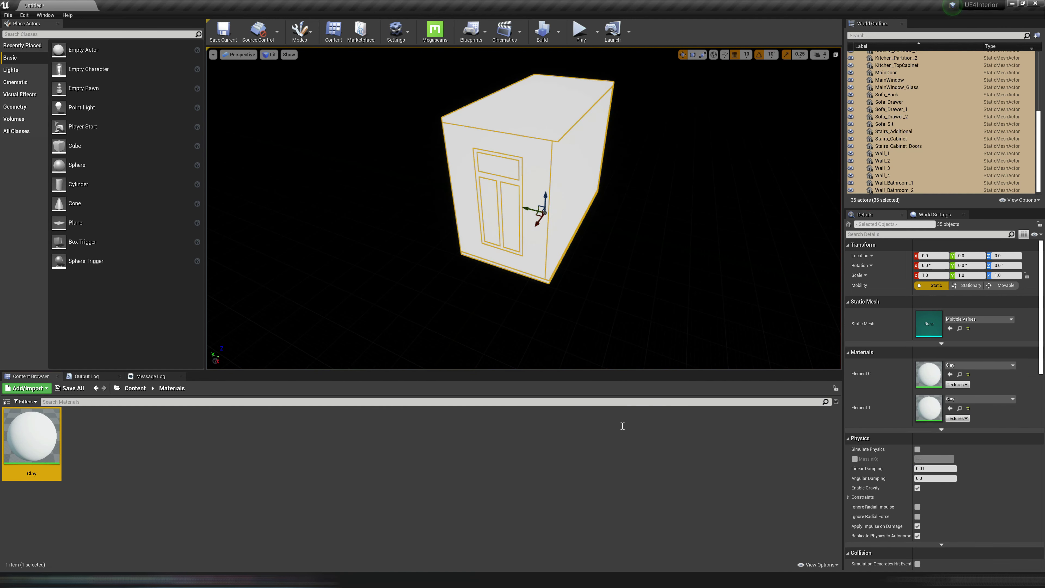
pyautogui.click(179, 445)
# Delete the MainWindow_Glass mesh from the front window of the building.
pyautogui.click(631, 292)
pyautogui.moveTo(623, 294); pyautogui.dragTo(474, 208, button='right')
pyautogui.scroll(4, 898, 144)
pyautogui.scroll(4, 603, 190)
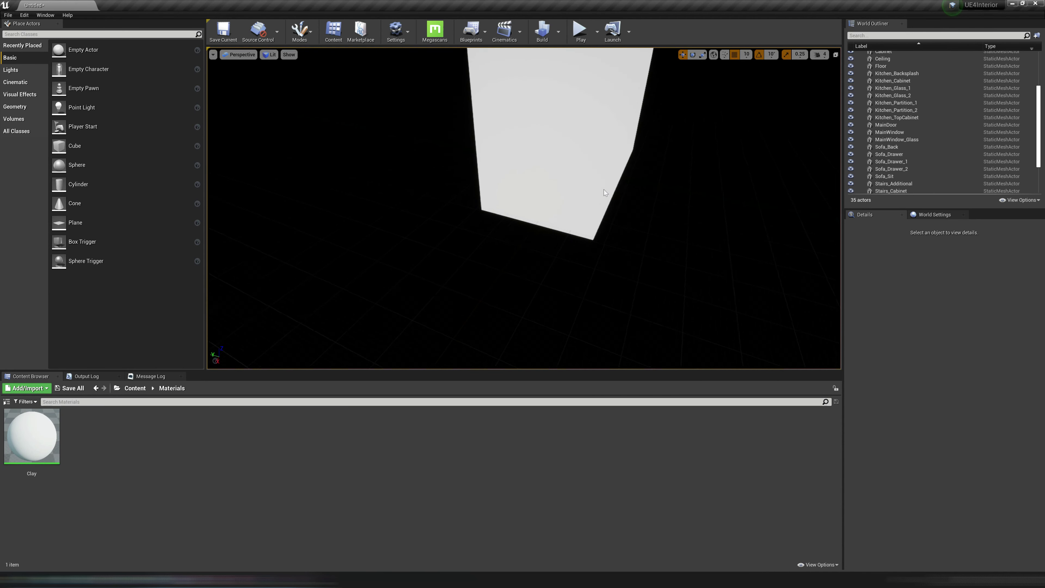
pyautogui.scroll(-2, 617, 194)
pyautogui.scroll(3, 975, 146)
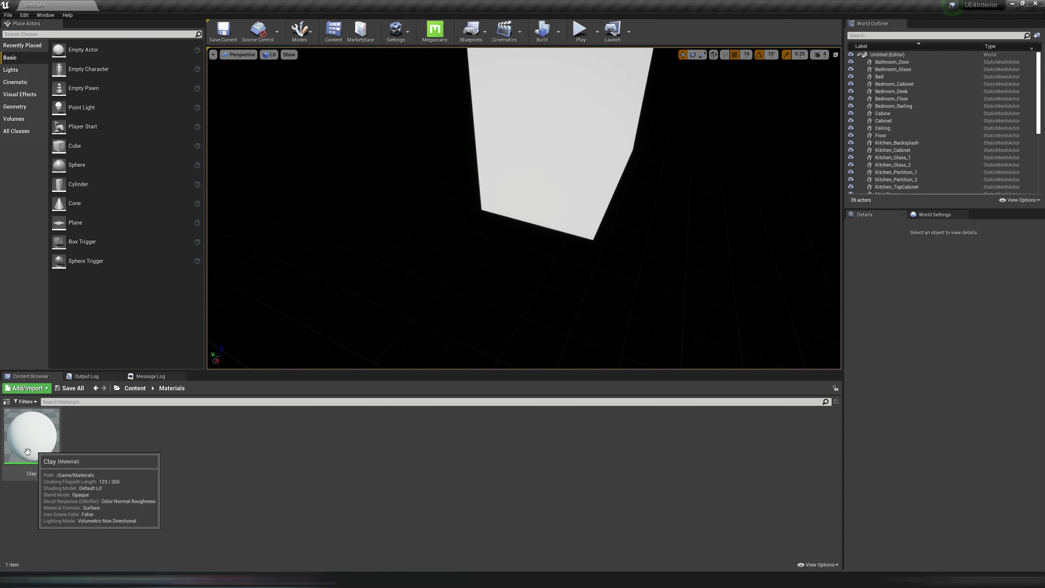
pyautogui.moveTo(494, 234); pyautogui.dragTo(522, 196, button='middle')
pyautogui.moveTo(582, 291)
pyautogui.mouseDown(button='right')
pyautogui.moveTo(555, 267)
pyautogui.moveTo(582, 291)
pyautogui.mouseUp(button='right')
pyautogui.click(527, 250)
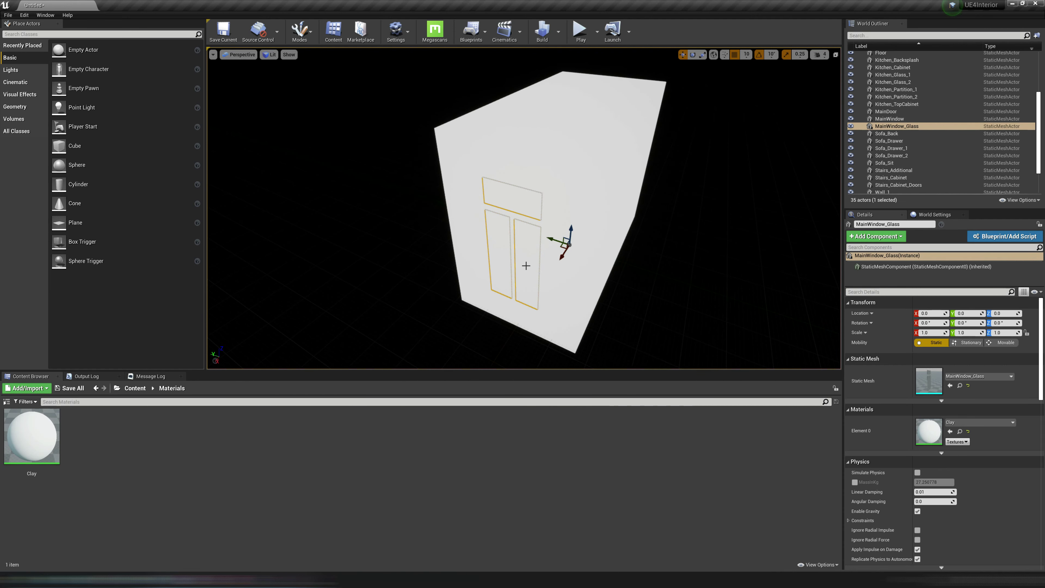
pyautogui.press('Delete')
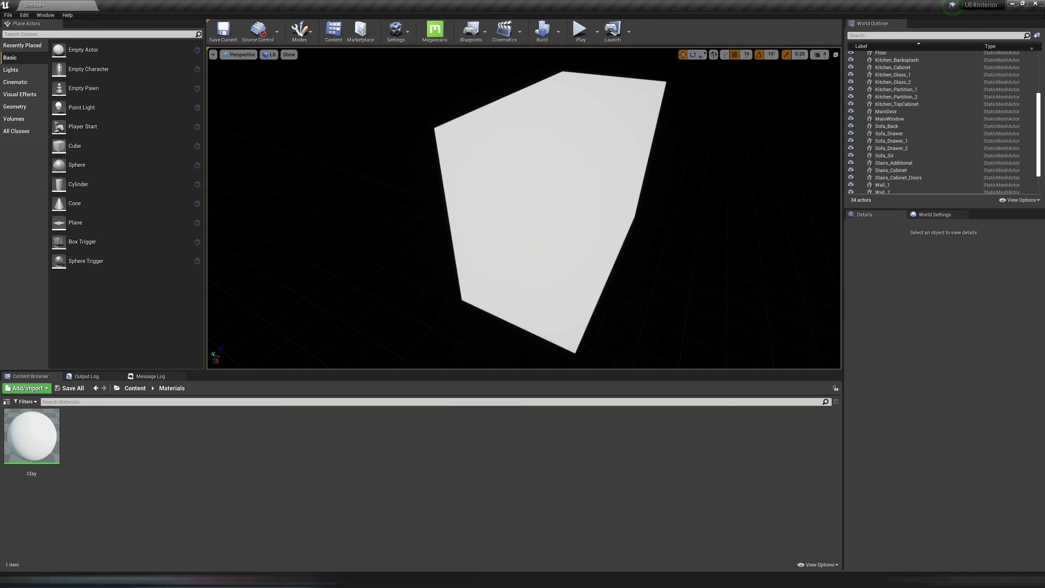
# Place a Directional Light in front of the window wall and rotate it about -200° around Z toward the building.
pyautogui.click(13, 69)
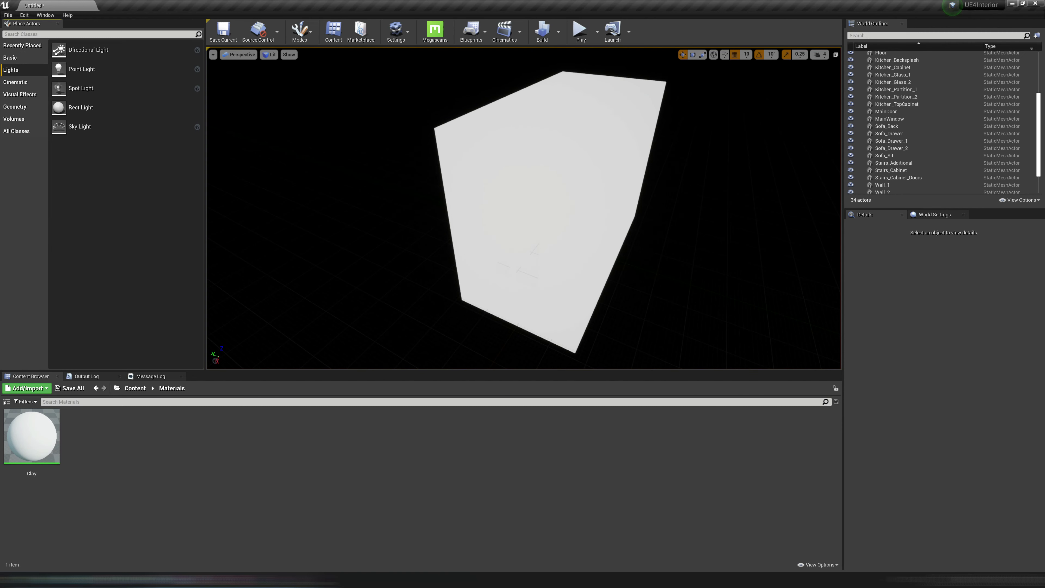
pyautogui.moveTo(77, 54); pyautogui.dragTo(351, 269)
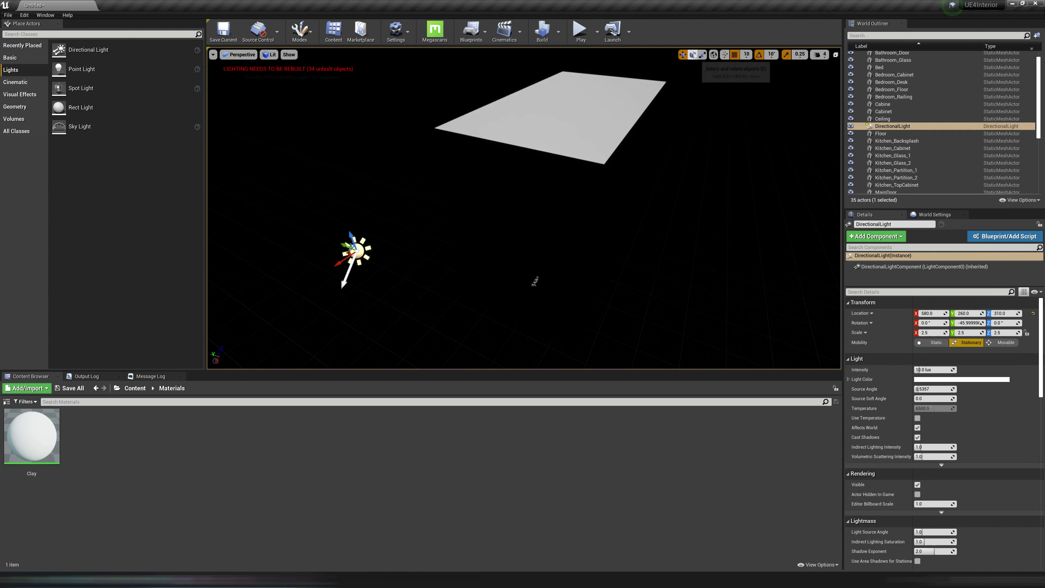
pyautogui.press('e')
pyautogui.moveTo(356, 271); pyautogui.dragTo(360, 271)
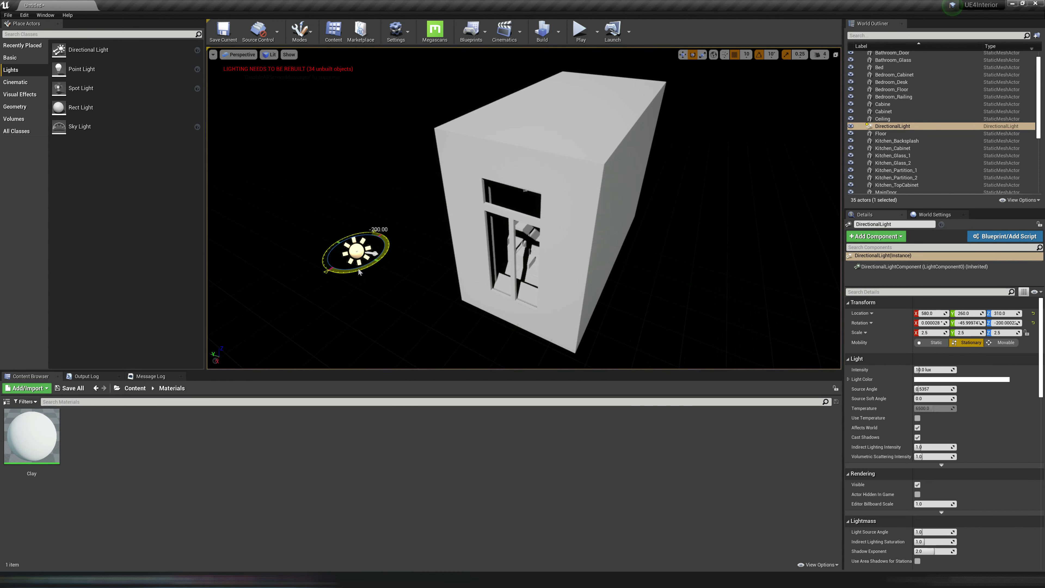
pyautogui.click(279, 294)
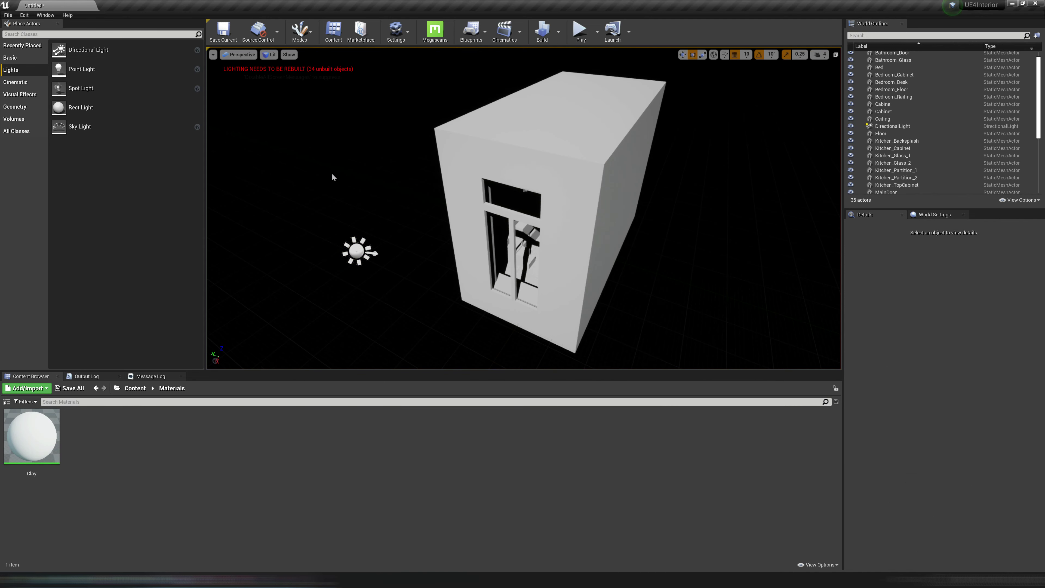
# Place an Atmospheric Fog actor in the level near the Directional Light.
pyautogui.click(19, 95)
pyautogui.moveTo(113, 203); pyautogui.dragTo(318, 229)
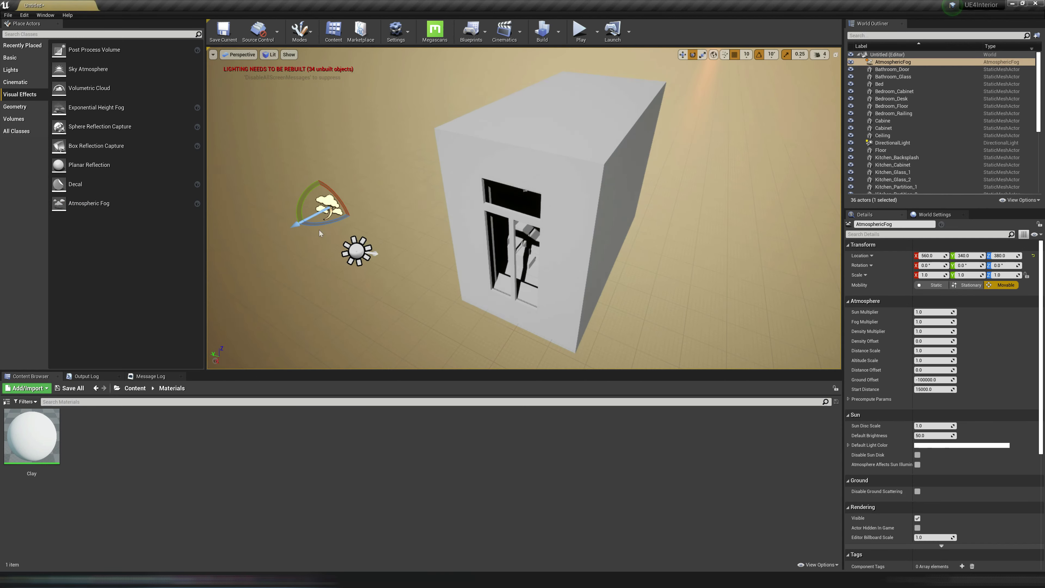
pyautogui.rightClick(403, 321)
pyautogui.click(389, 299)
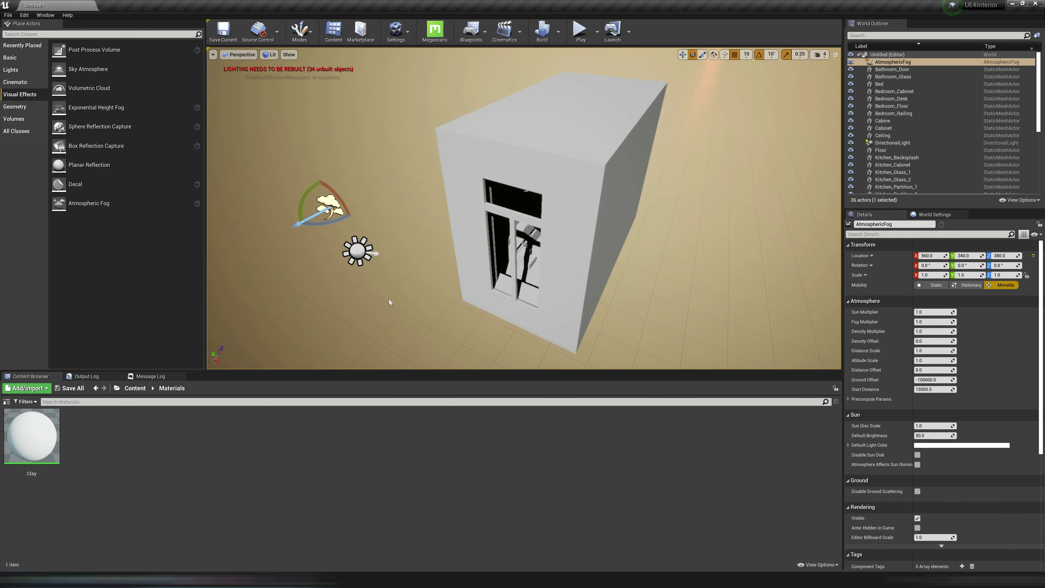
# Rotate the Atmospheric Fog actor to about -10° on Y and -230° on Z.
pyautogui.moveTo(399, 315); pyautogui.dragTo(399, 316, button='right')
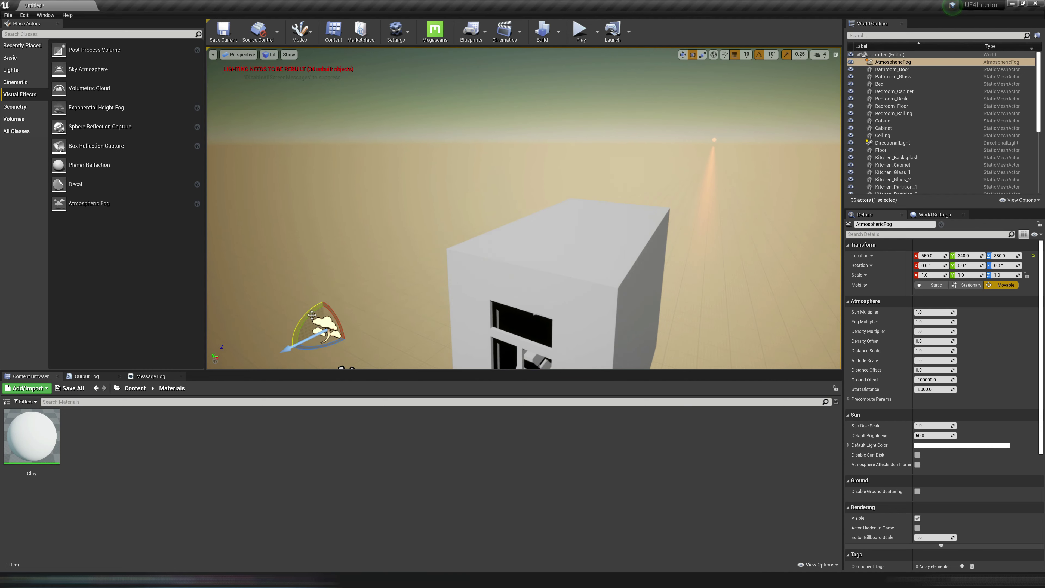
pyautogui.moveTo(311, 315); pyautogui.dragTo(309, 315)
pyautogui.scroll(-8, 373, 285)
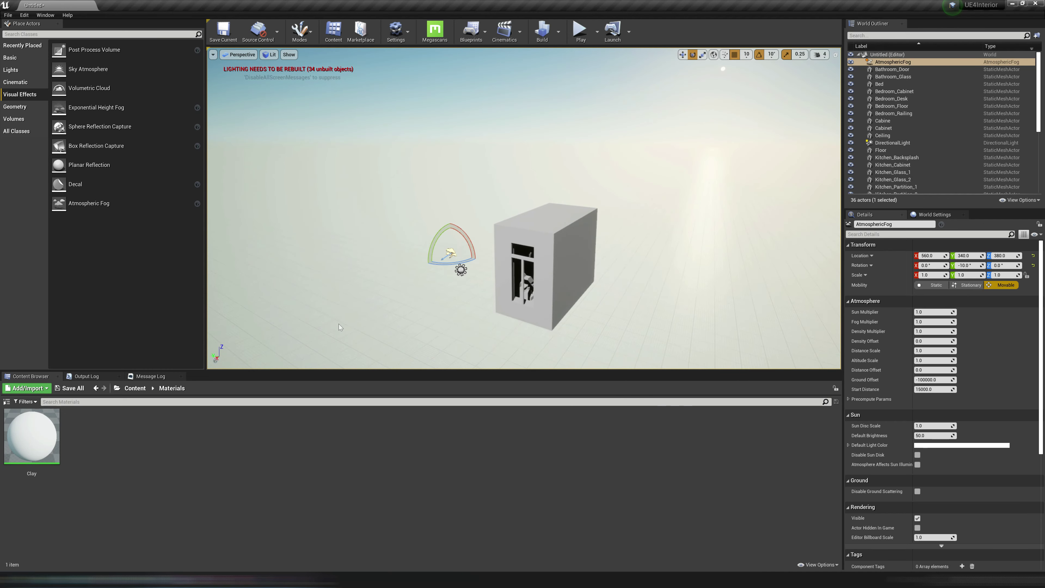
pyautogui.moveTo(339, 323); pyautogui.dragTo(339, 324, button='right')
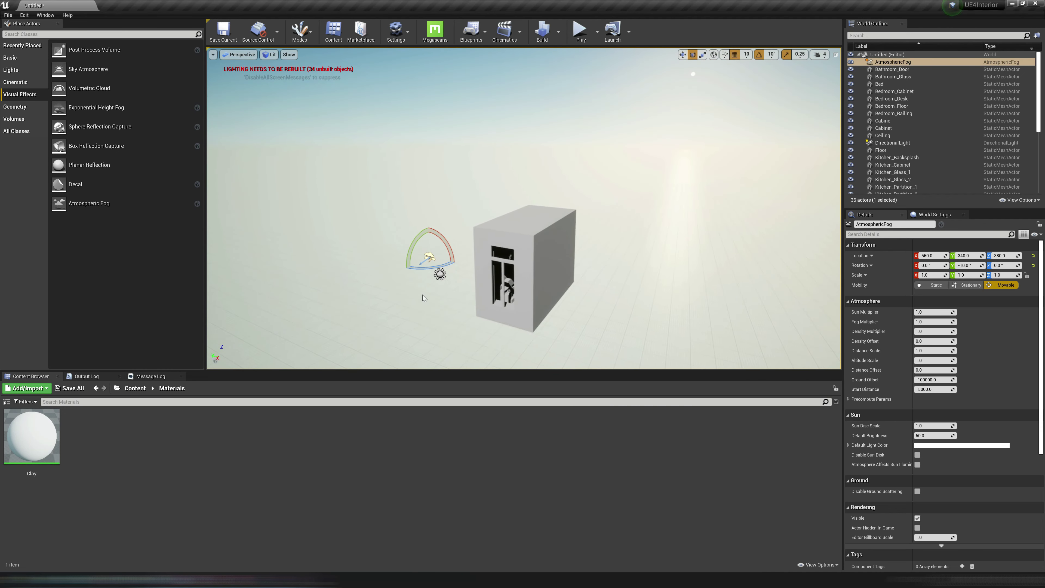
pyautogui.moveTo(431, 267); pyautogui.dragTo(435, 266)
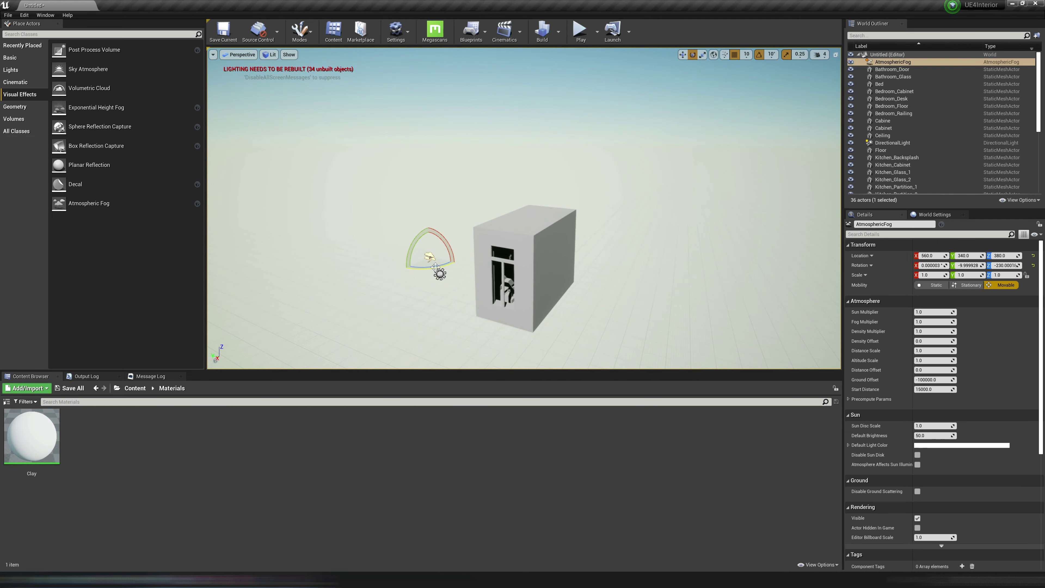
pyautogui.click(446, 175)
pyautogui.scroll(3, 457, 300)
pyautogui.scroll(3, 370, 332)
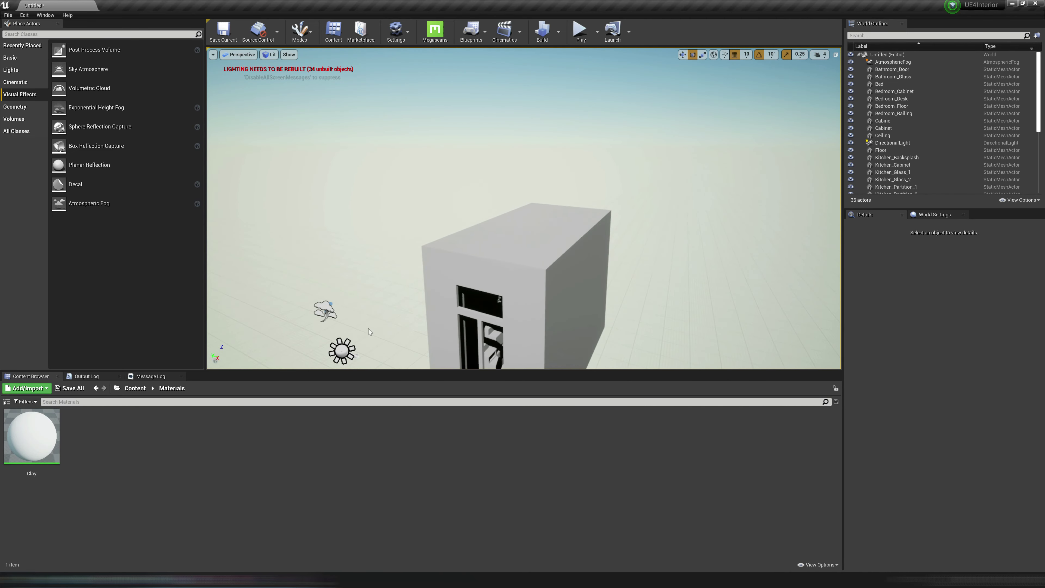
pyautogui.click(324, 313)
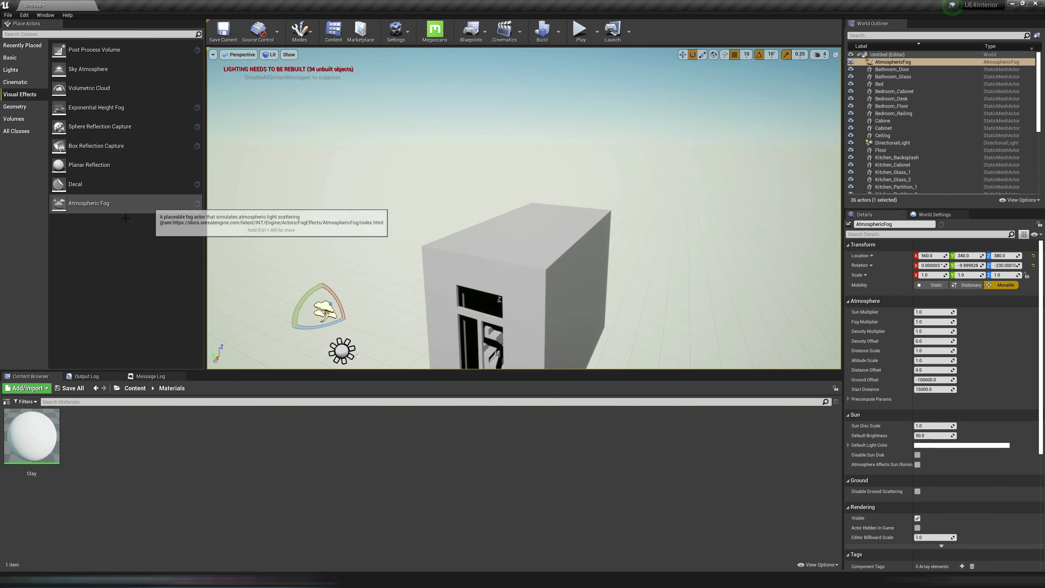
pyautogui.moveTo(457, 184); pyautogui.dragTo(478, 285, button='right')
pyautogui.scroll(-1, 475, 213)
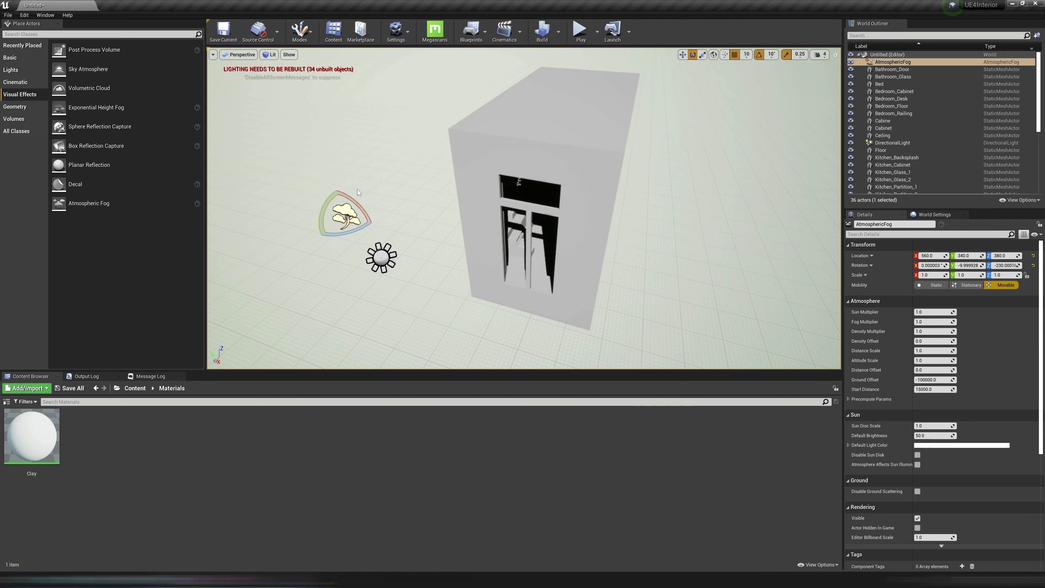
pyautogui.click(365, 173)
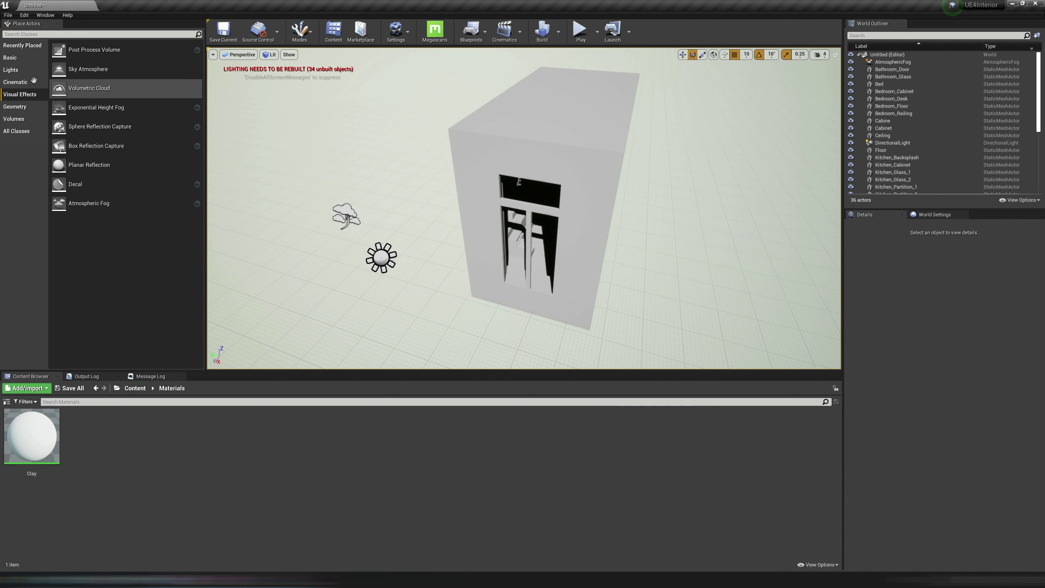
# Place a Sky Light in front of the building's window wall, at about X 560, Y 160, Z 170.
pyautogui.click(37, 70)
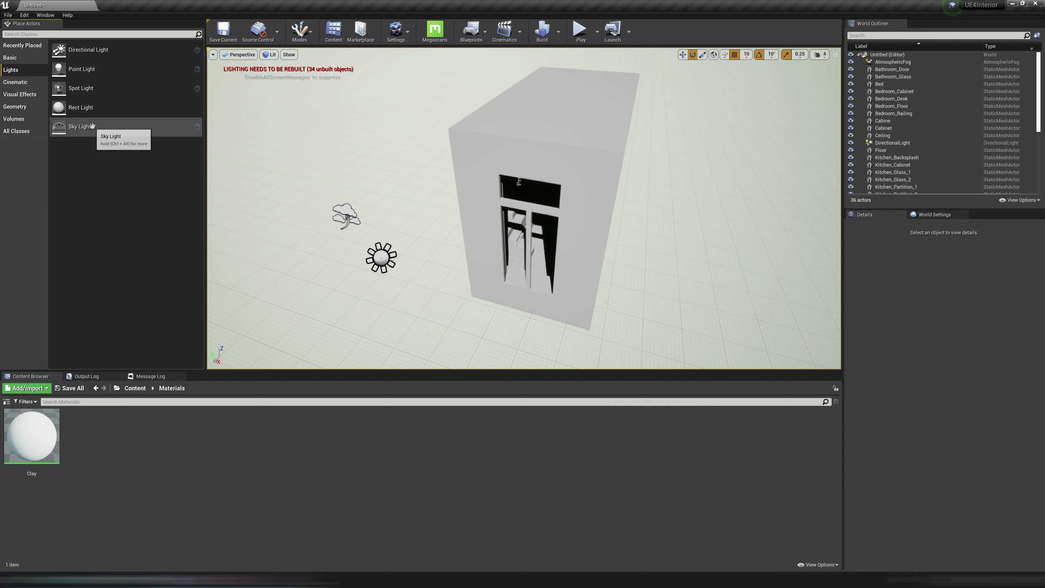
pyautogui.moveTo(79, 126); pyautogui.dragTo(441, 304)
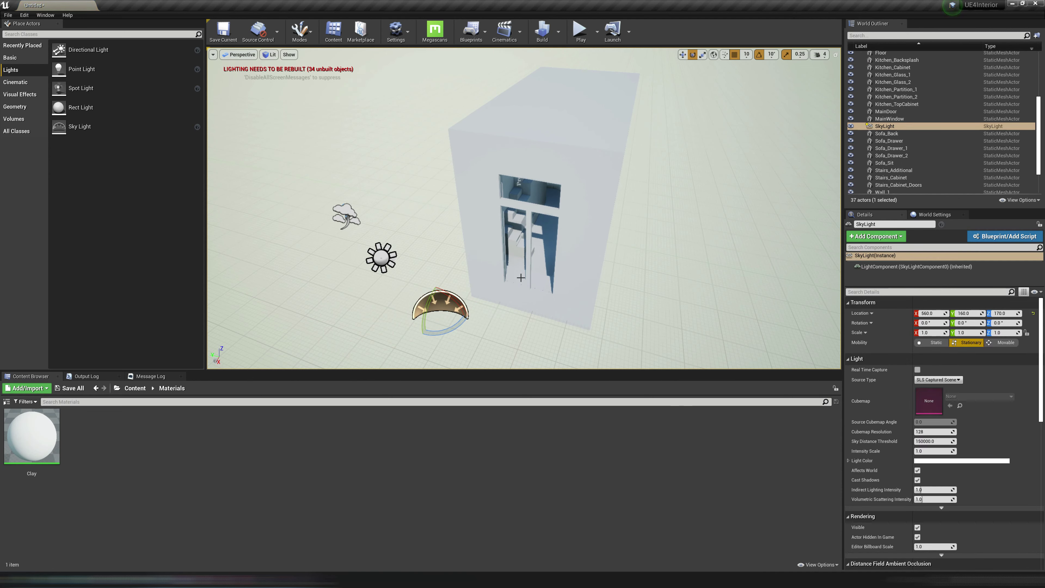
pyautogui.press('w')
pyautogui.moveTo(522, 277); pyautogui.dragTo(522, 197, button='right')
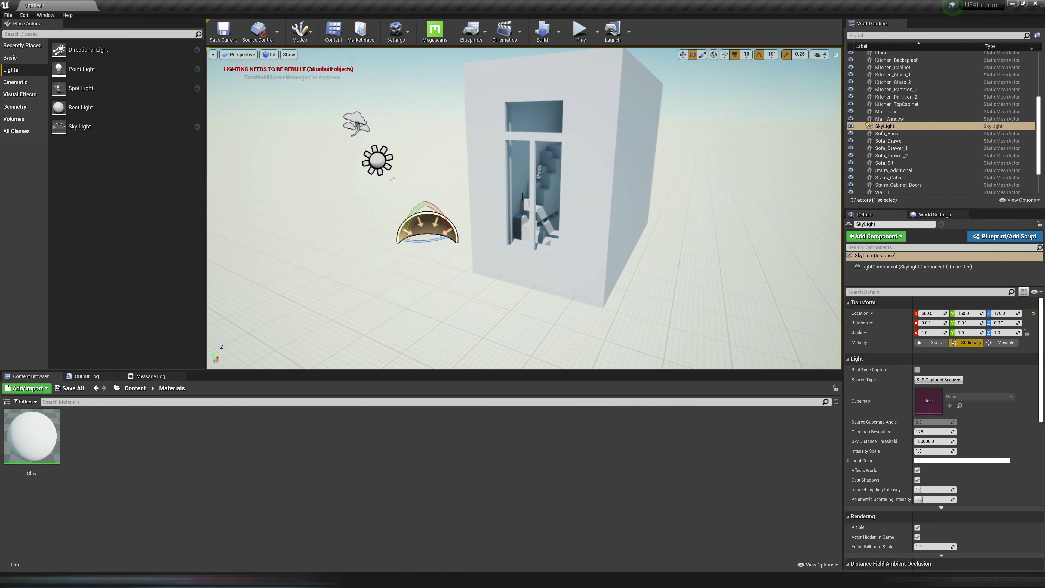
# Review the Directional Light, Sky Light and Atmospheric Fog actors in front of the building, selecting each in turn.
pyautogui.click(456, 124)
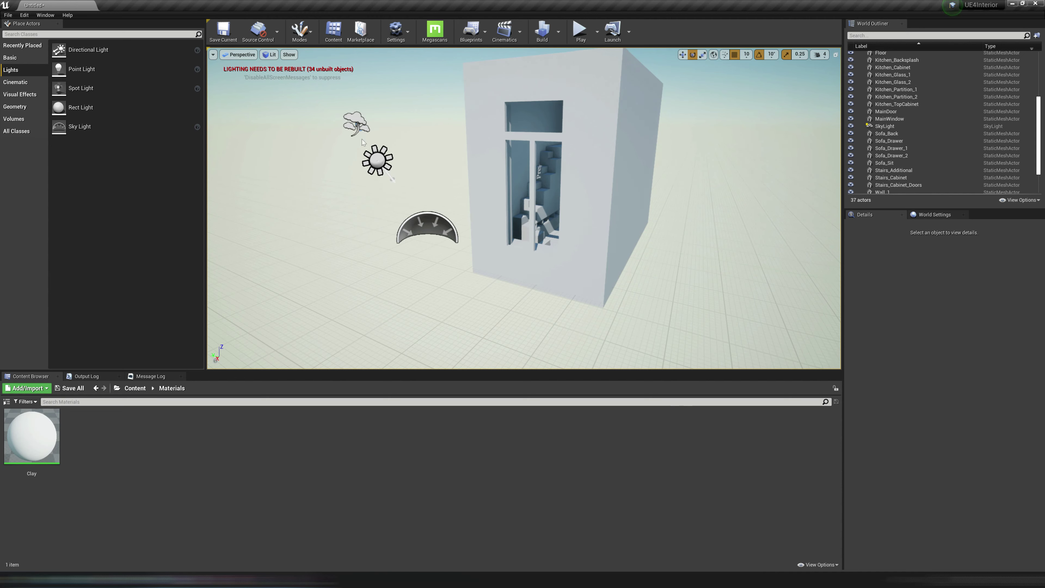
pyautogui.click(376, 163)
pyautogui.click(432, 219)
pyautogui.click(355, 125)
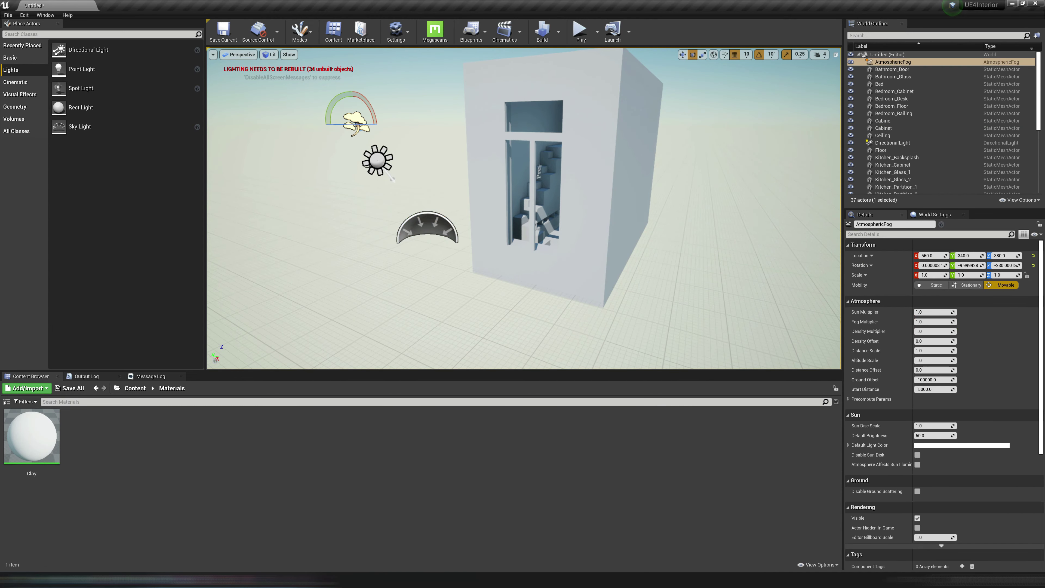
pyautogui.click(380, 168)
pyautogui.click(417, 238)
pyautogui.click(418, 232)
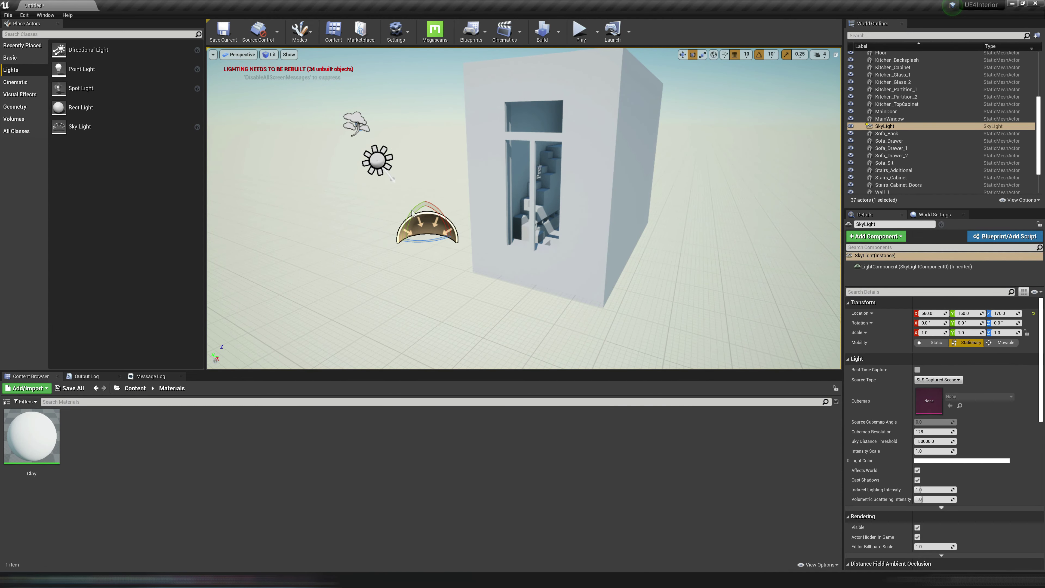
pyautogui.click(432, 151)
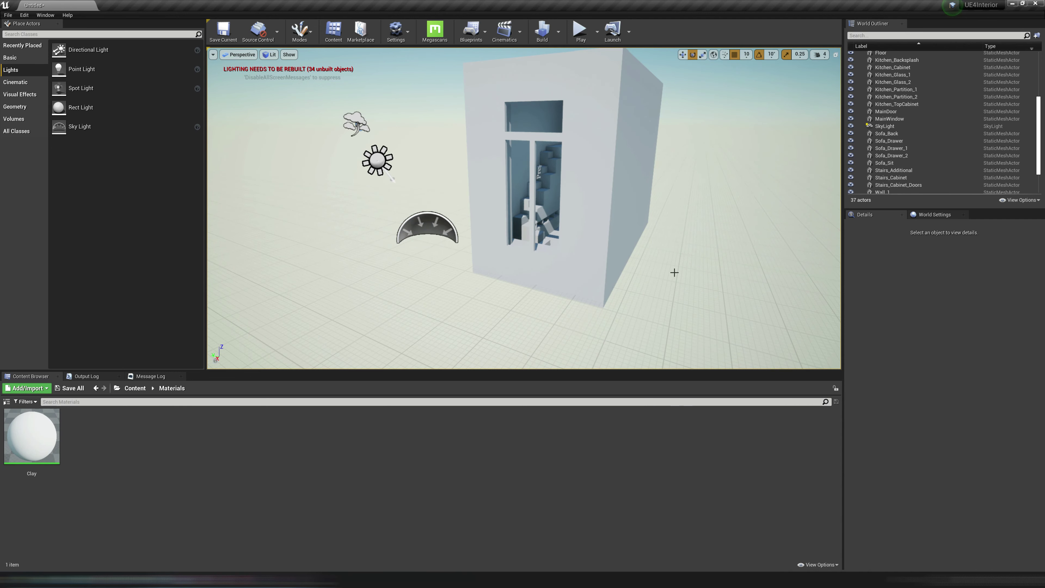
# Place a Lightmass Importance Volume on the building and reset its location to the world origin.
pyautogui.moveTo(597, 250); pyautogui.dragTo(596, 220, button='middle')
pyautogui.moveTo(596, 186); pyautogui.dragTo(595, 184, button='right')
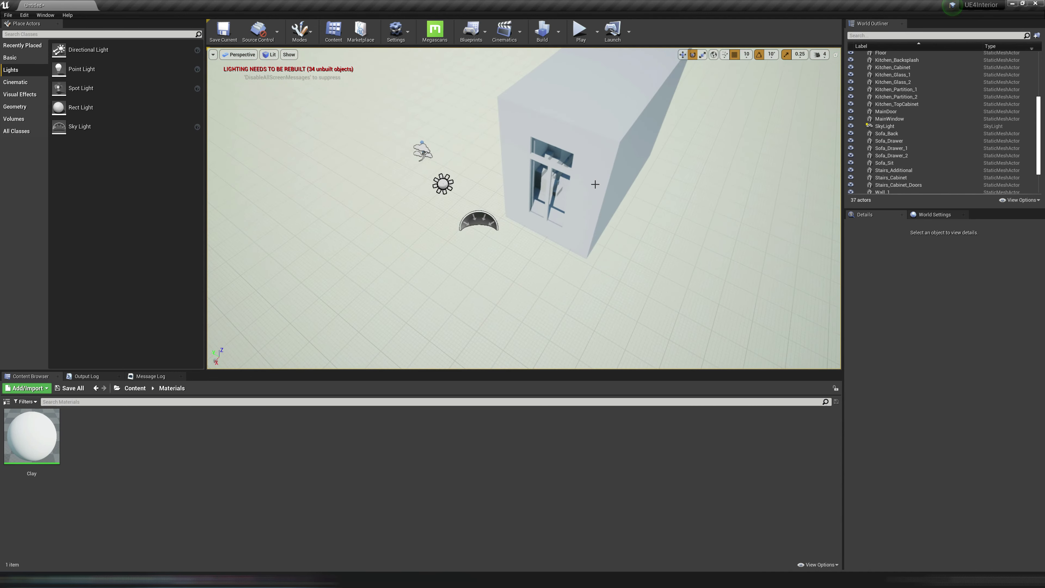
pyautogui.moveTo(541, 257); pyautogui.dragTo(542, 256, button='middle')
pyautogui.moveTo(573, 314); pyautogui.dragTo(572, 311, button='middle')
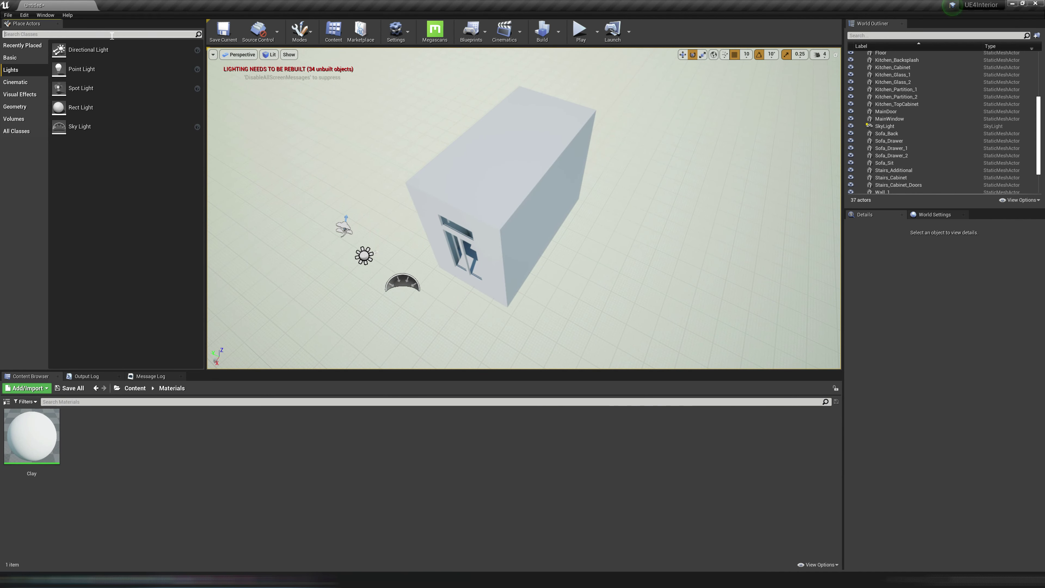
pyautogui.write('lightma')
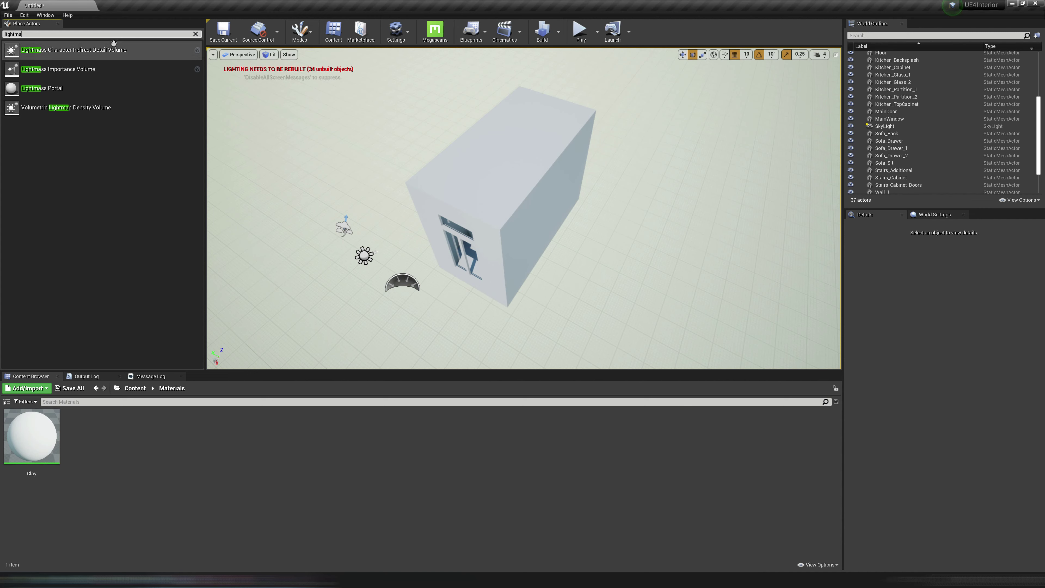
pyautogui.moveTo(58, 69); pyautogui.dragTo(506, 162)
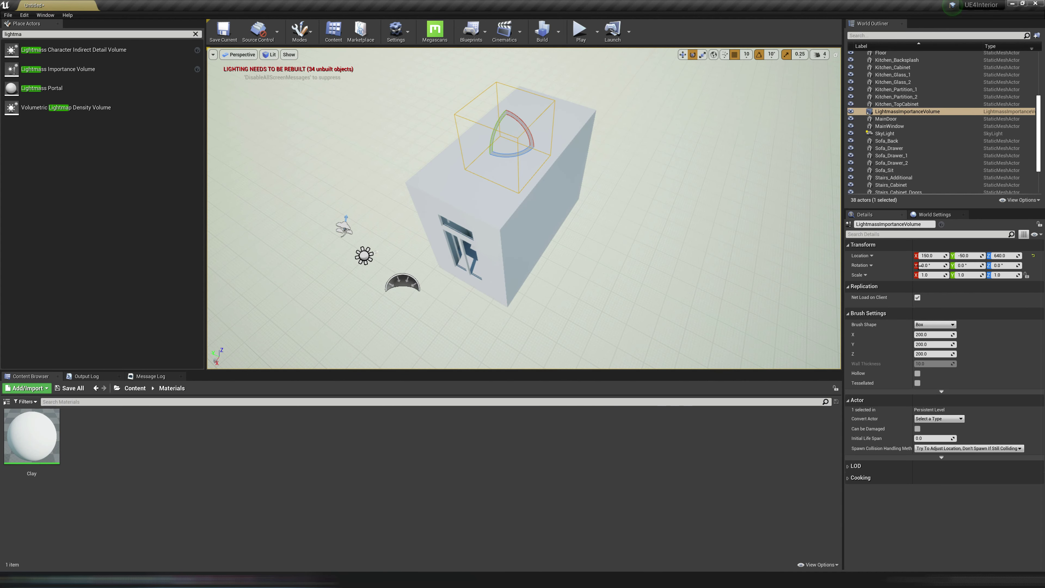
pyautogui.click(1032, 255)
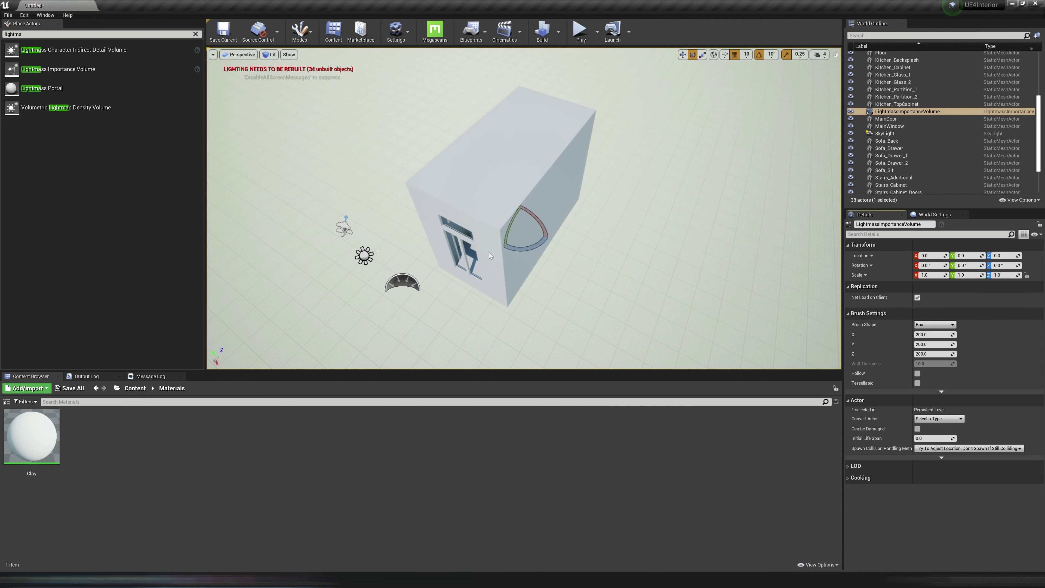
# Scale the Lightmass Importance Volume to 4.75, 2.5, 3.5 and raise it to Z 240 so it encloses the building.
pyautogui.press('r')
pyautogui.moveTo(510, 242); pyautogui.dragTo(521, 206)
pyautogui.press('f')
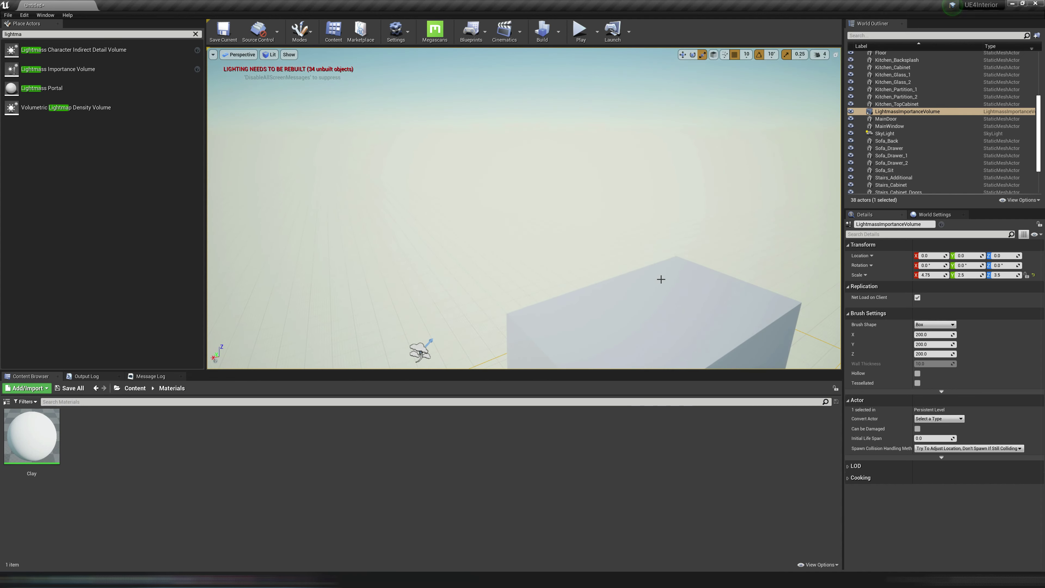
pyautogui.press('w')
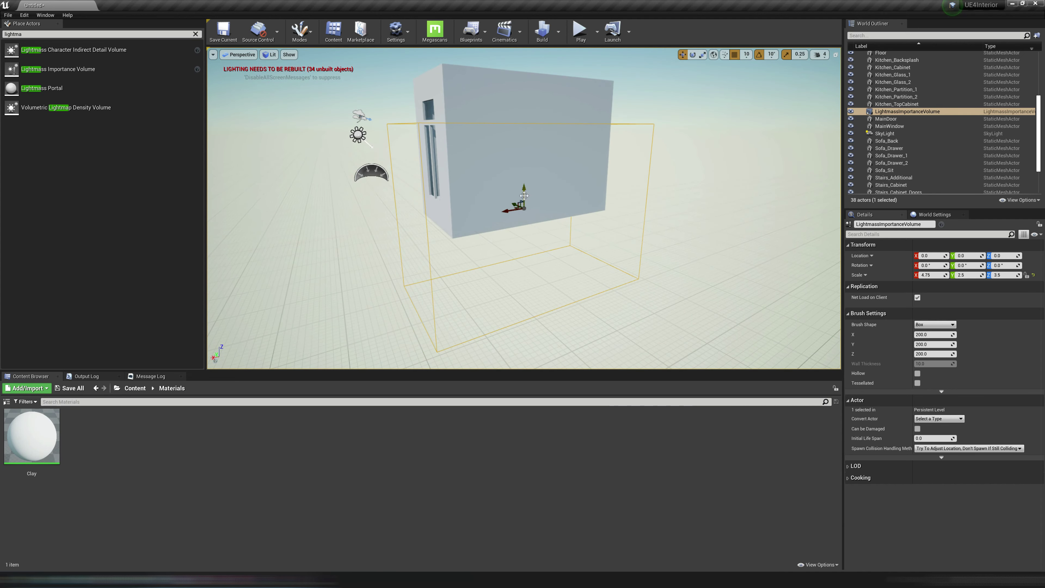
pyautogui.moveTo(524, 195); pyautogui.dragTo(526, 137)
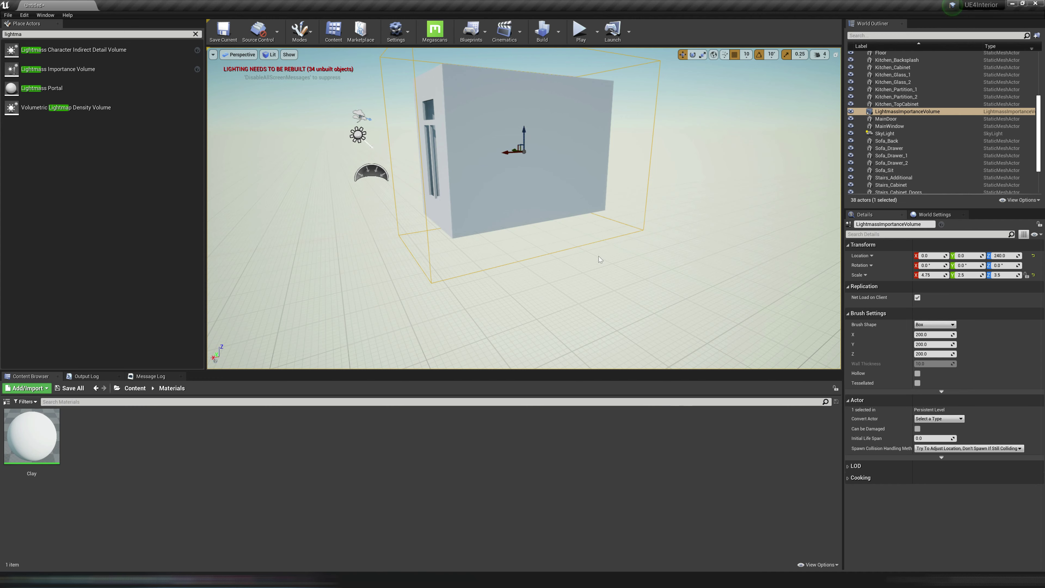
pyautogui.moveTo(599, 256)
pyautogui.mouseDown(button='right')
pyautogui.moveTo(610, 256)
pyautogui.moveTo(585, 244)
pyautogui.moveTo(589, 271)
pyautogui.mouseUp(button='right')
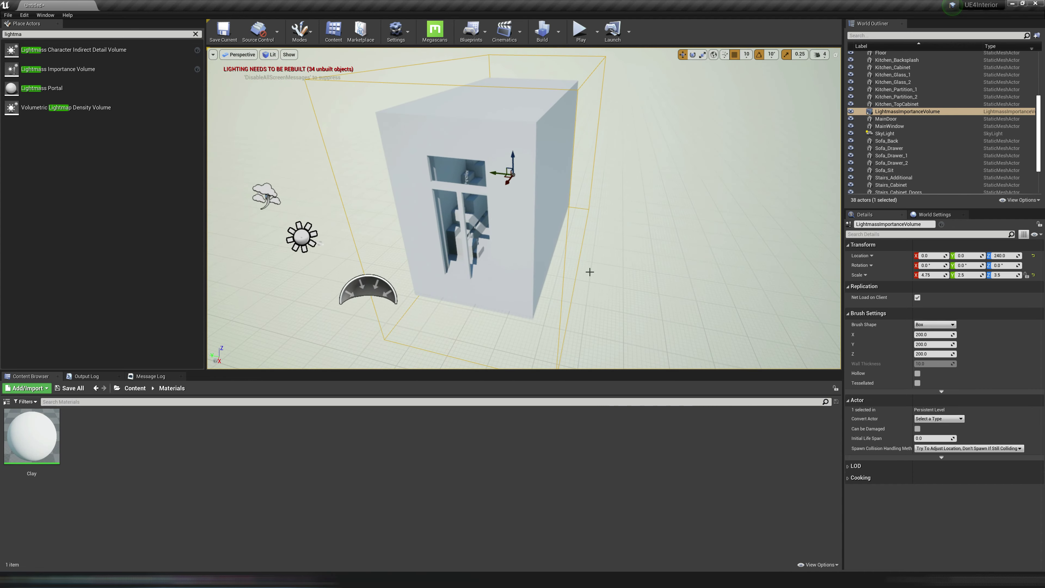
pyautogui.click(616, 246)
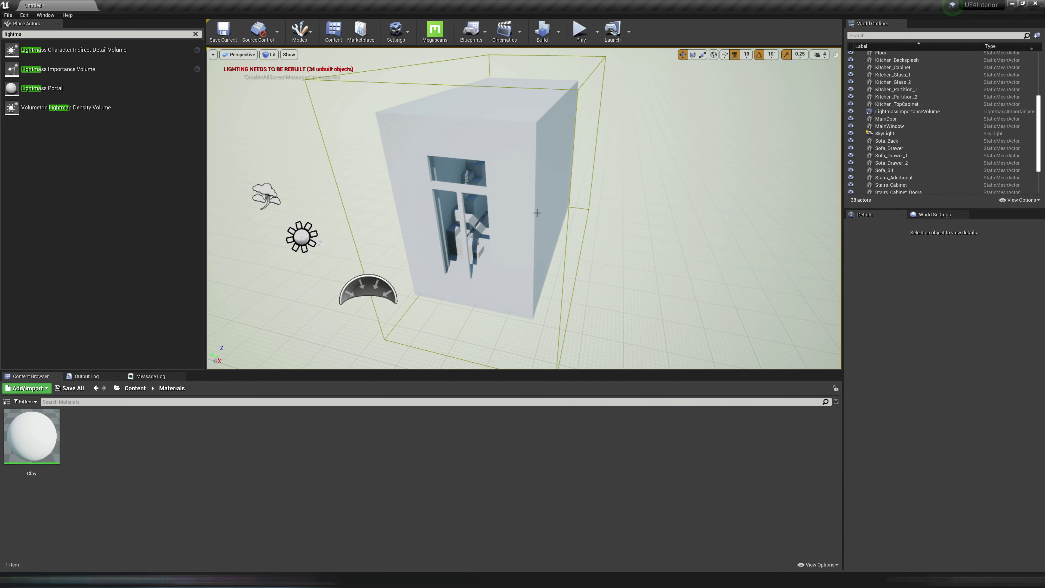
# Place a Post Process Volume in front of the window wall near the Sky Light.
pyautogui.click(195, 33)
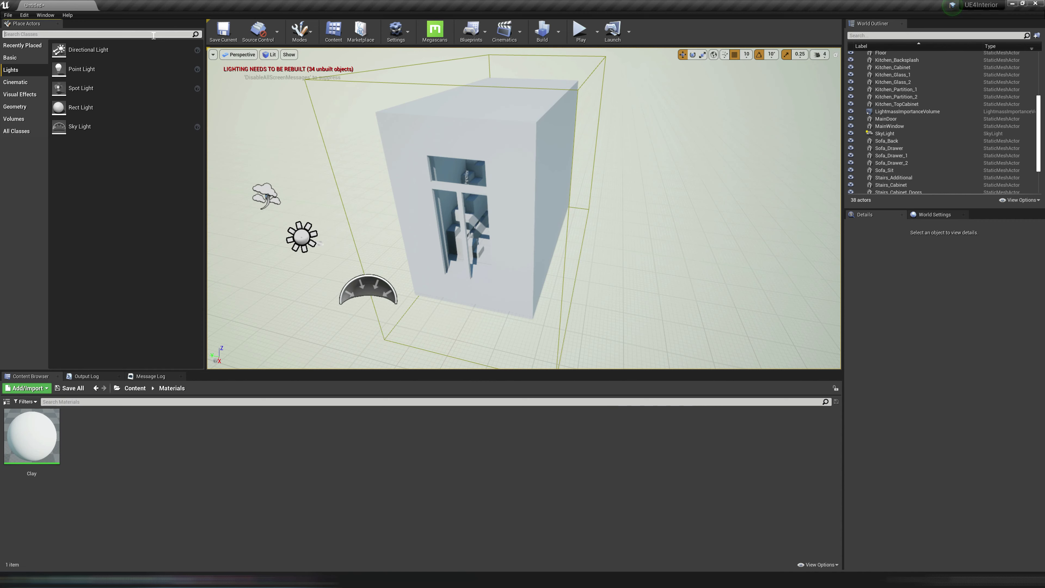
pyautogui.write('post')
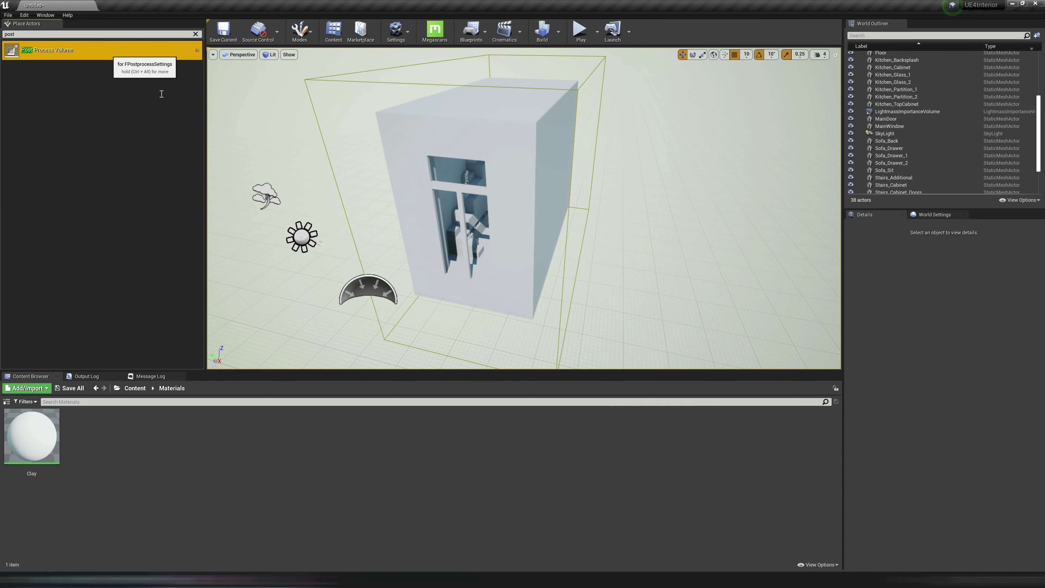
pyautogui.moveTo(124, 50); pyautogui.dragTo(370, 269)
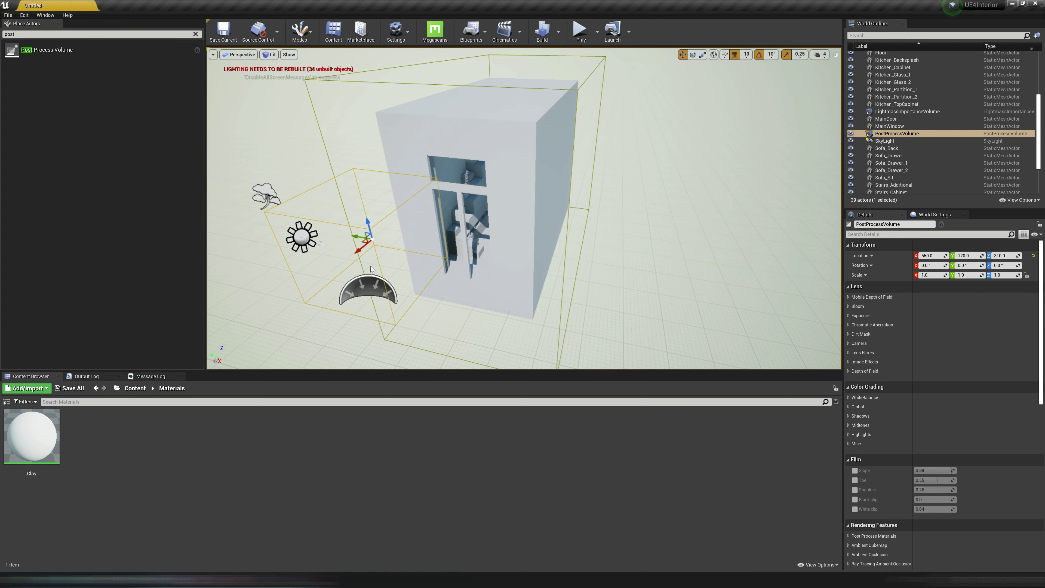
pyautogui.click(665, 264)
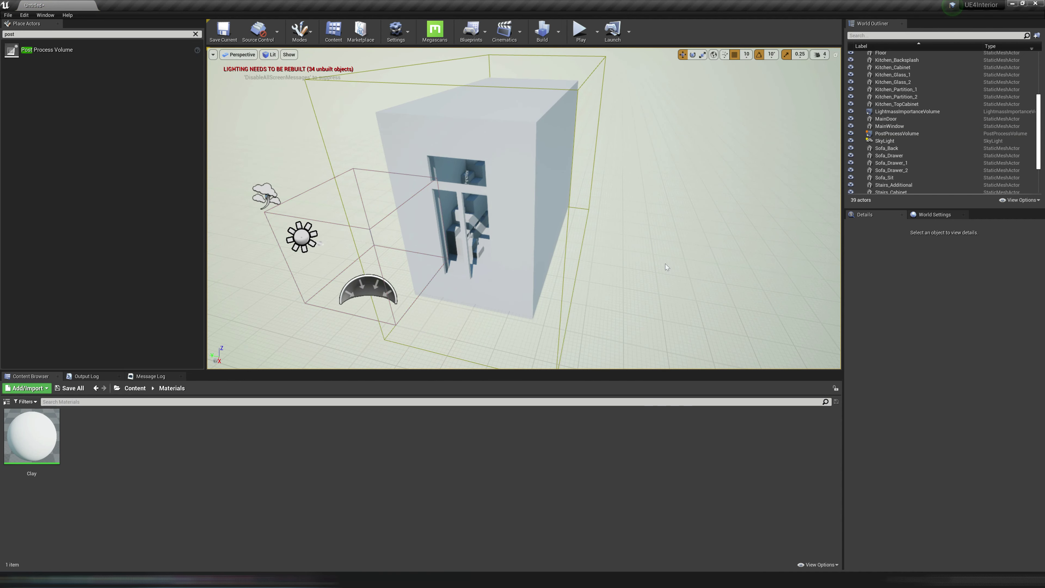
# Enlarge the viewport over the Content Browser with the room's interior, stairs and sofa in view.
pyautogui.moveTo(665, 264); pyautogui.dragTo(665, 264, button='right')
pyautogui.scroll(15, 654, 236)
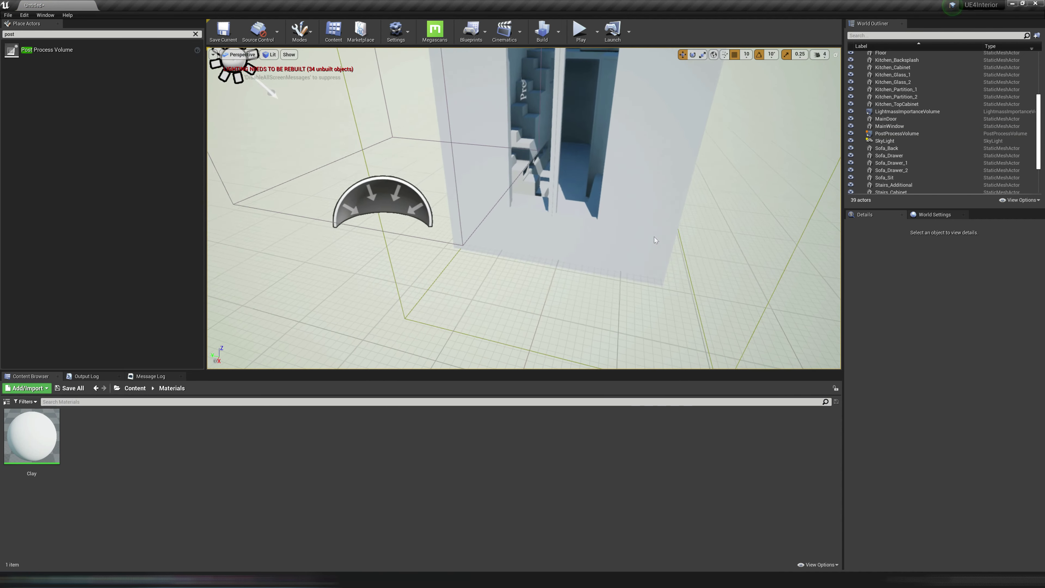
pyautogui.scroll(-15, 654, 236)
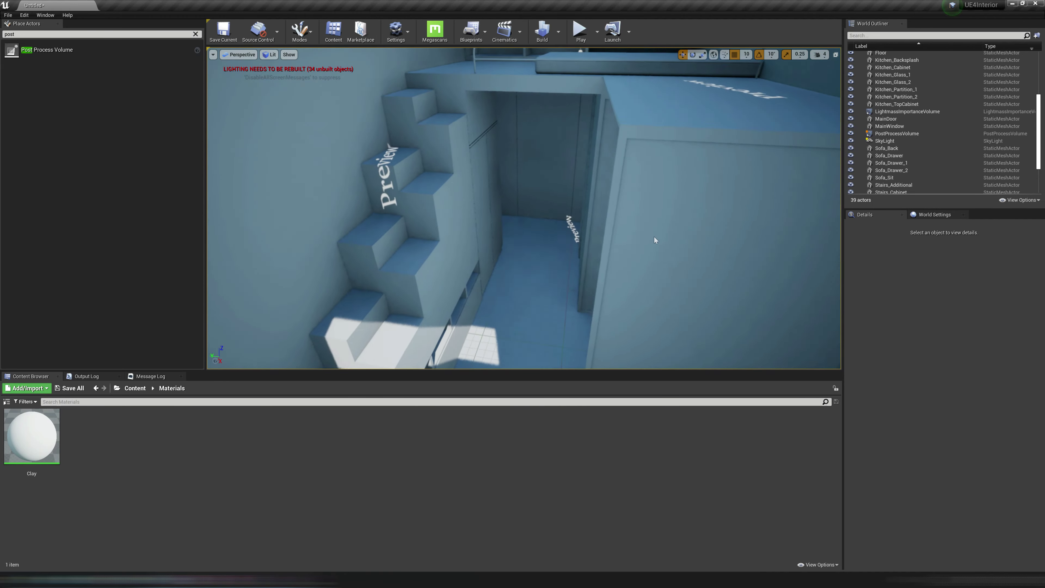
pyautogui.moveTo(656, 229); pyautogui.dragTo(613, 272, button='right')
pyautogui.rightClick(615, 205)
pyautogui.press('Escape')
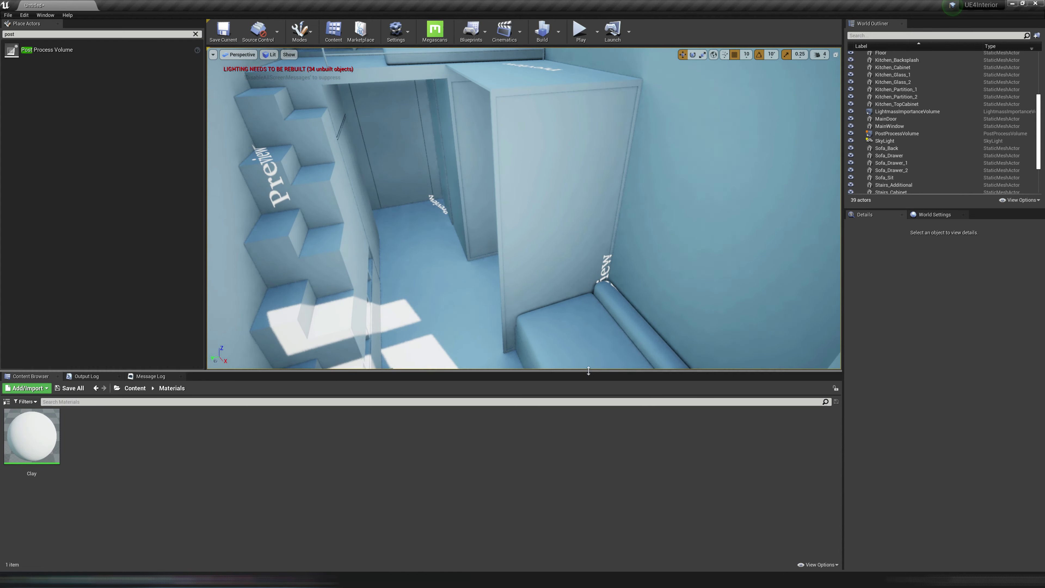
pyautogui.moveTo(587, 372); pyautogui.dragTo(590, 480)
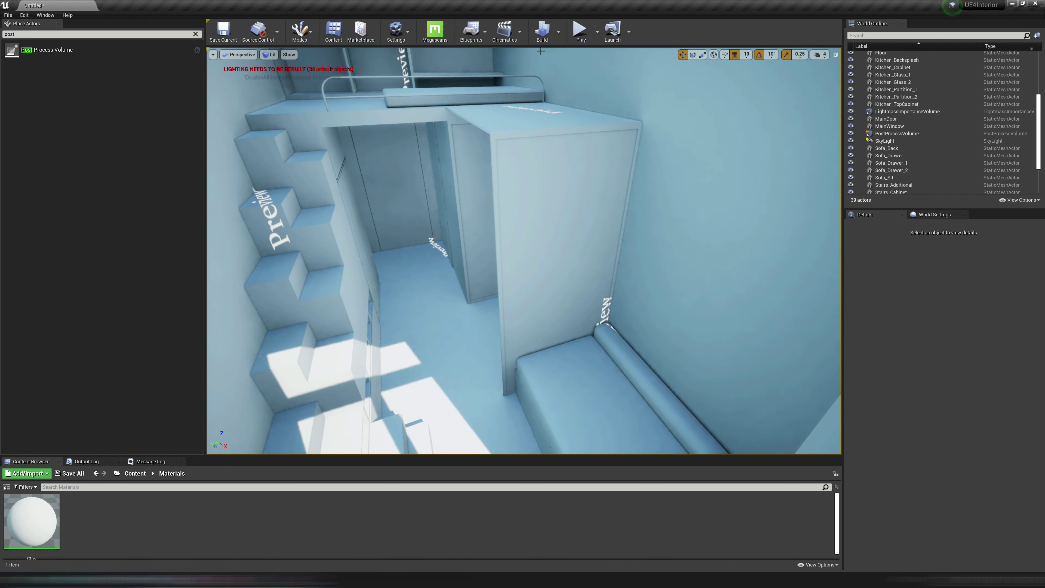
# Enable the GPU Lightmass plugin and request an editor restart, choosing to save the unsaved content.
pyautogui.click(557, 37)
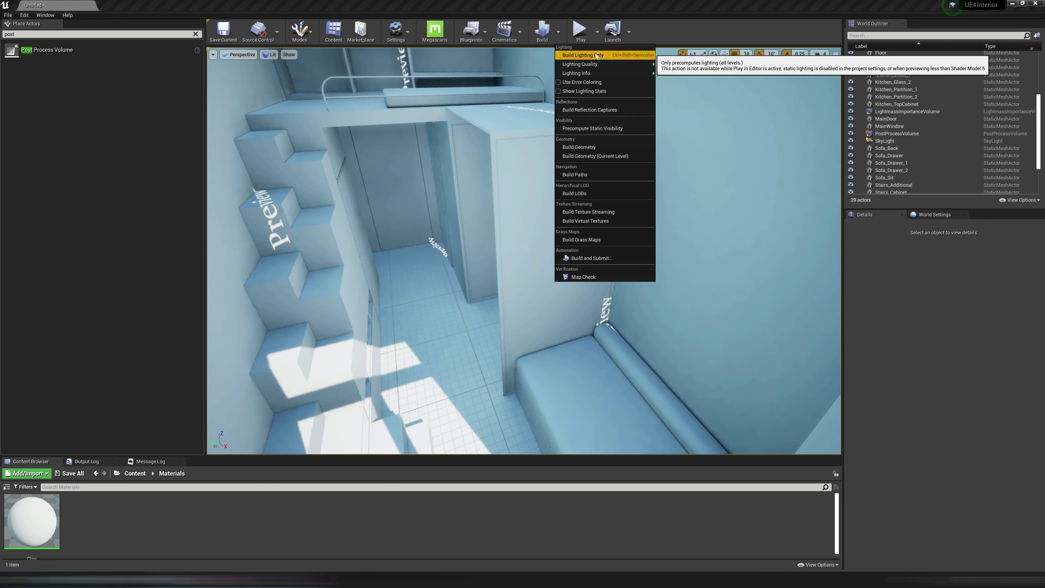
pyautogui.click(399, 42)
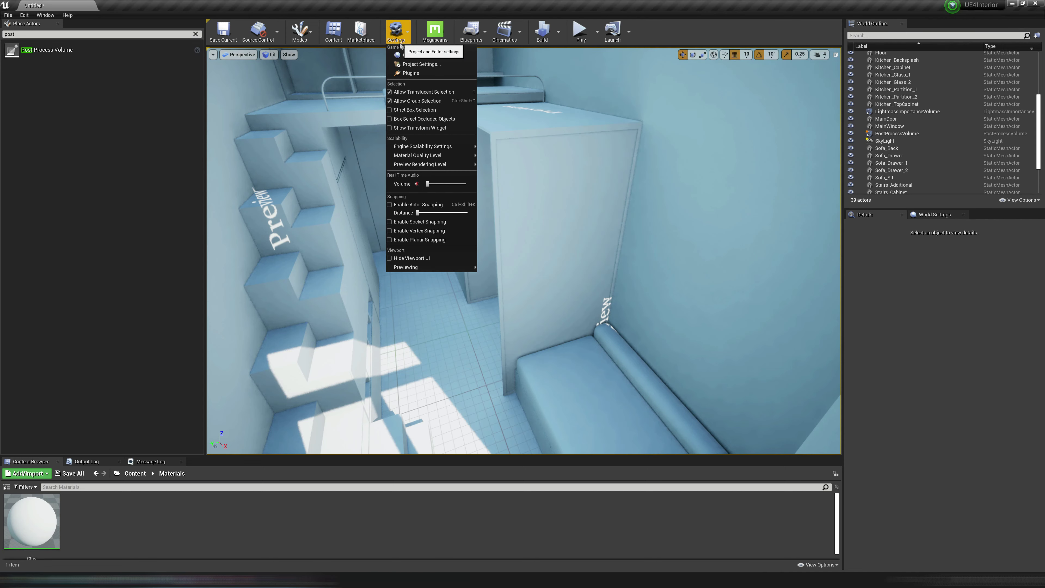
pyautogui.click(410, 74)
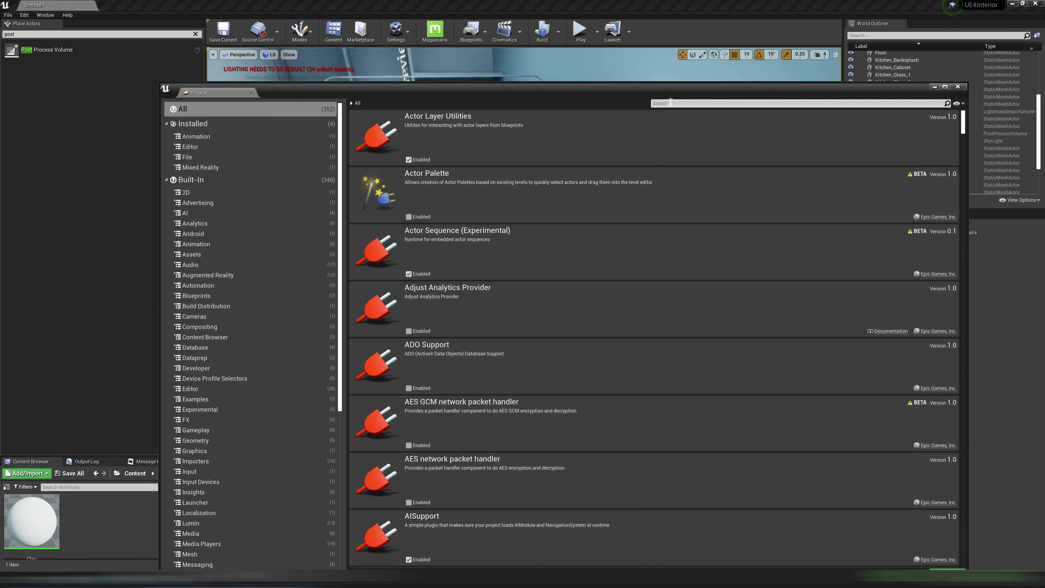
pyautogui.write('gpu')
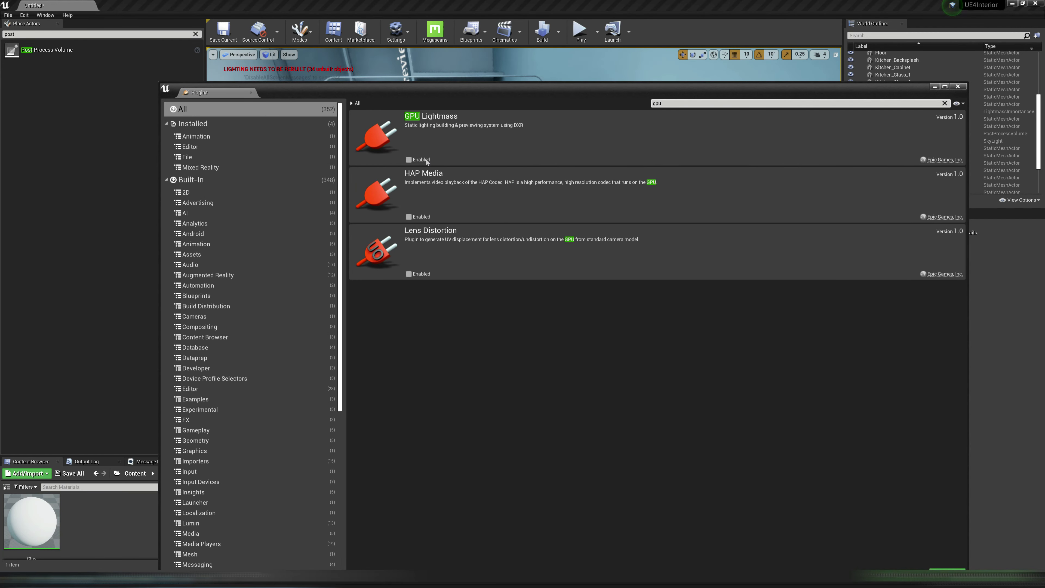
pyautogui.click(408, 160)
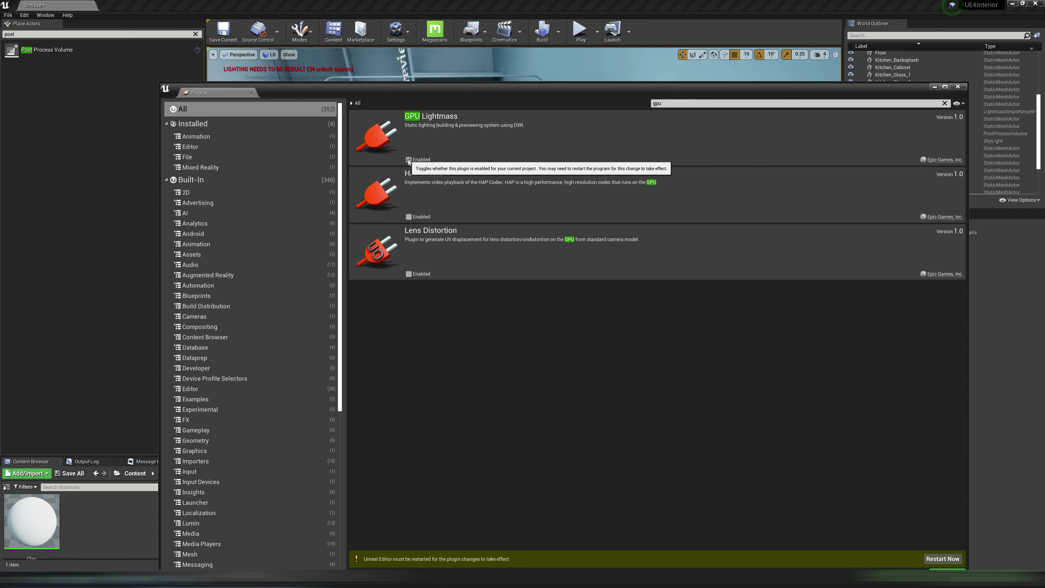
pyautogui.click(962, 562)
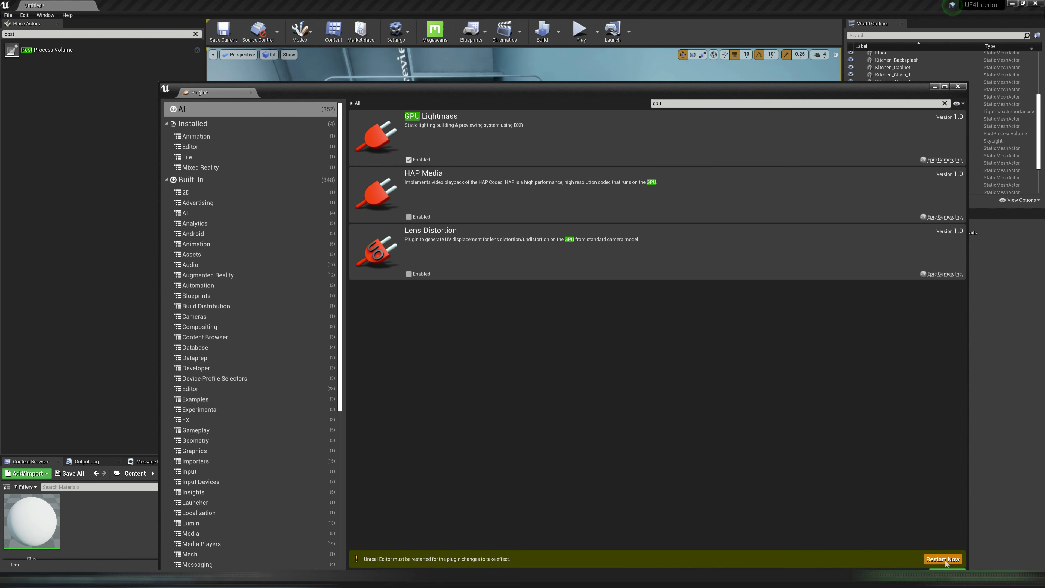
pyautogui.click(553, 365)
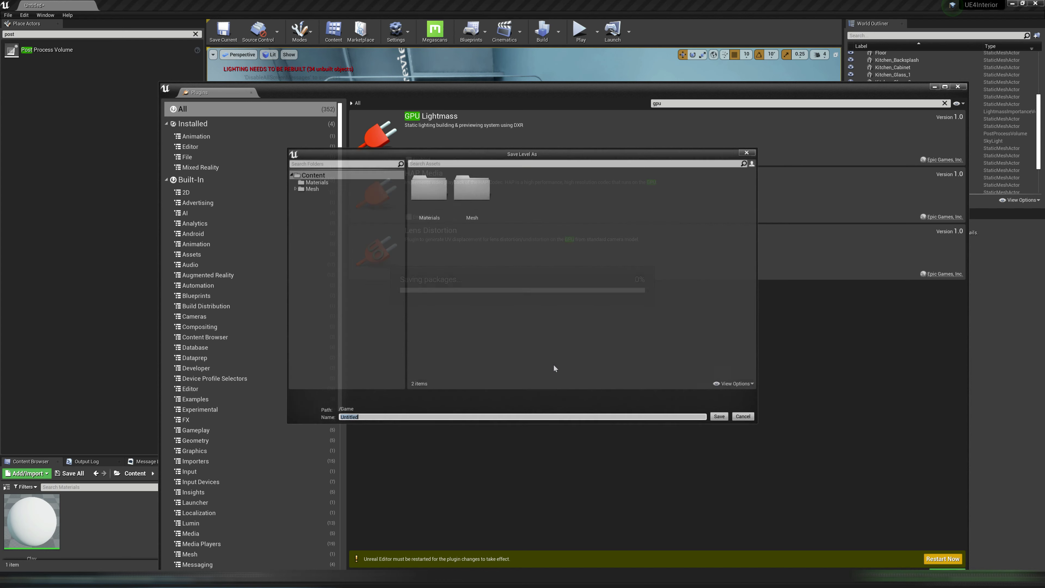
# Create a new folder named Level inside the Content folder while saving the level.
pyautogui.rightClick(506, 283)
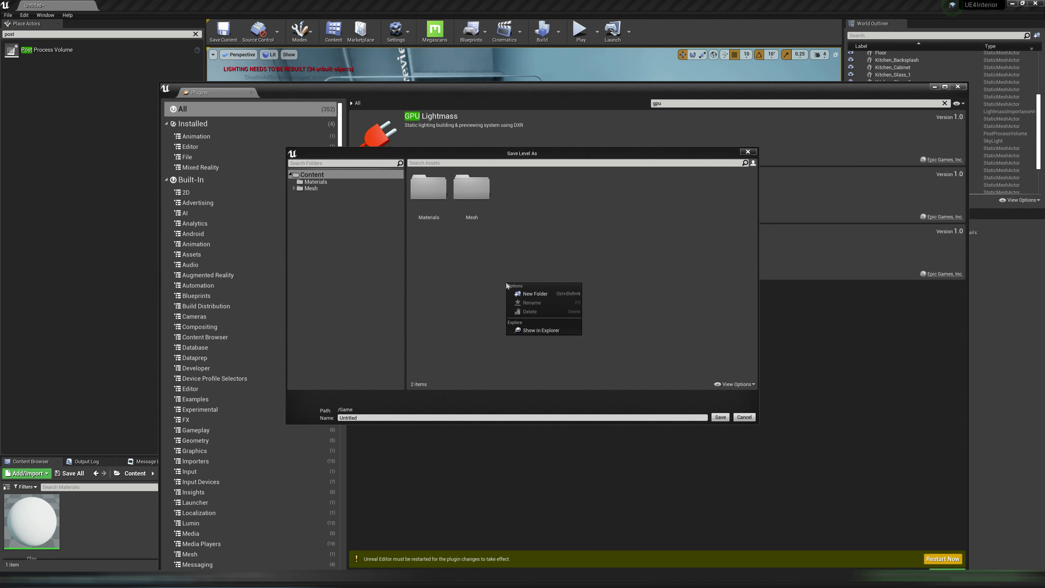
pyautogui.click(530, 294)
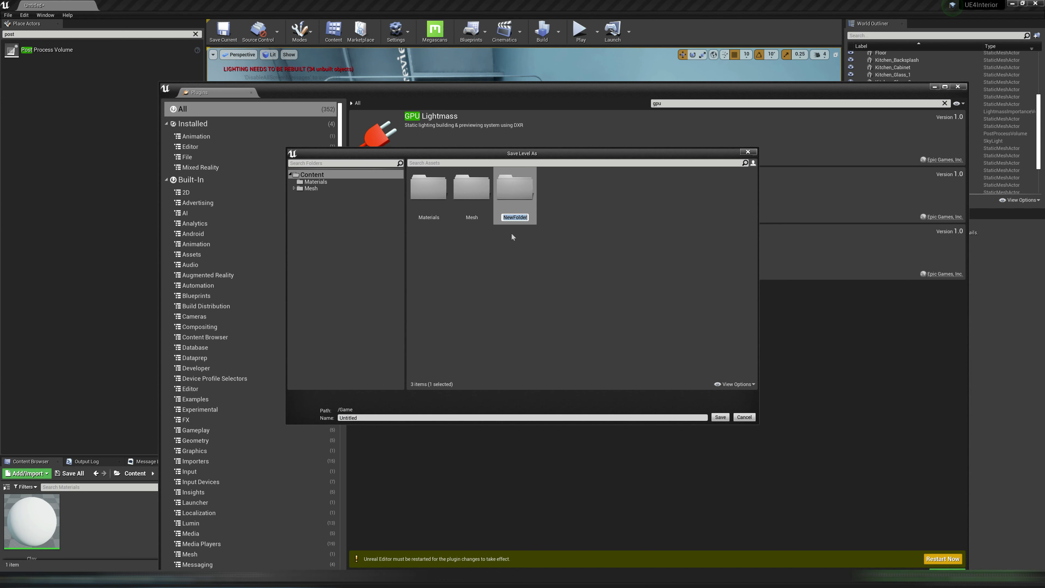
pyautogui.write('Le')
pyautogui.press('Return')
# Save the level as Interior in the Level folder so the editor restarts.
pyautogui.doubleClick(512, 192)
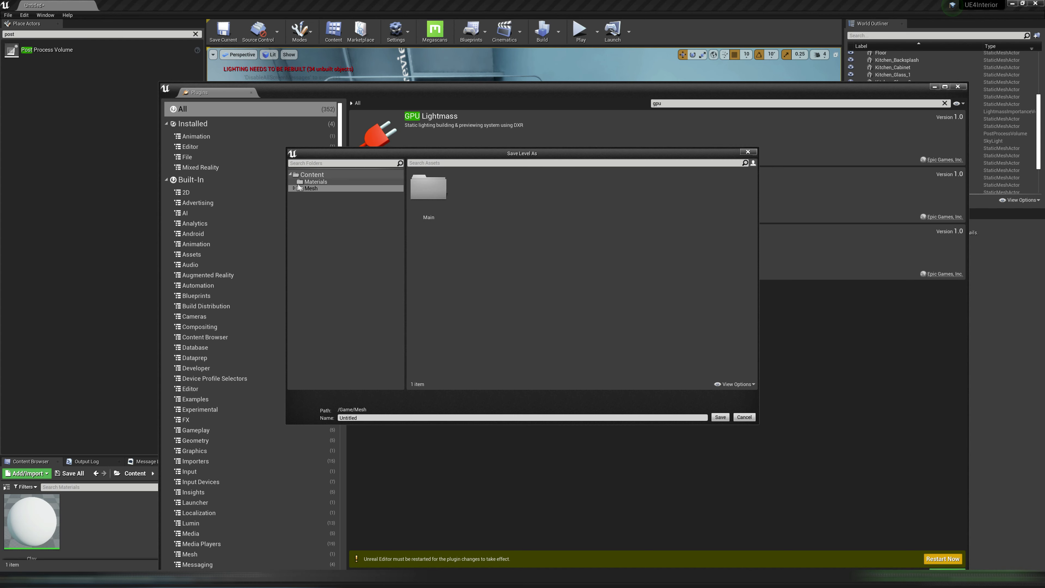
pyautogui.click(309, 174)
pyautogui.doubleClick(428, 193)
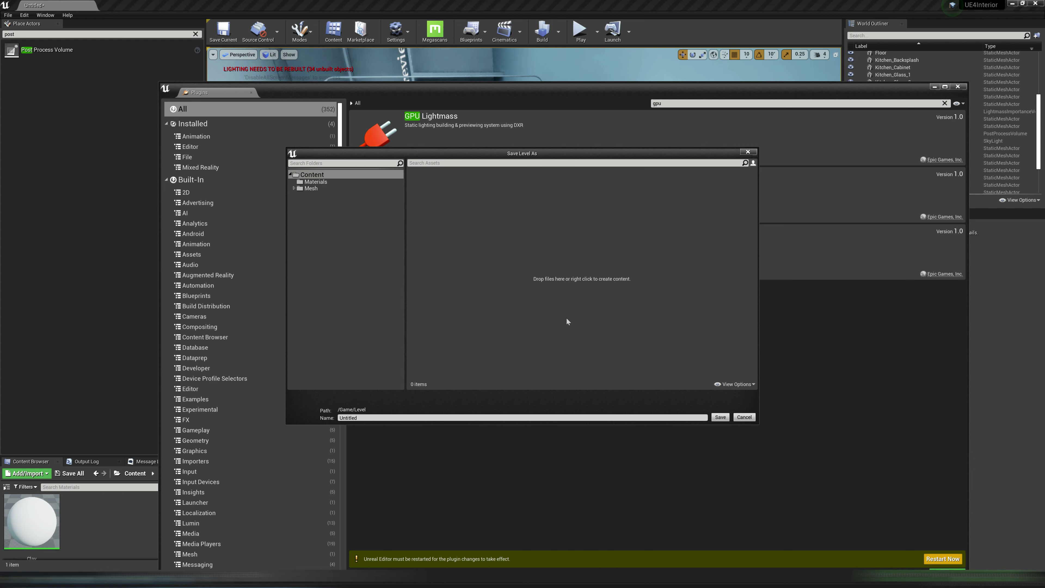
pyautogui.click(672, 418)
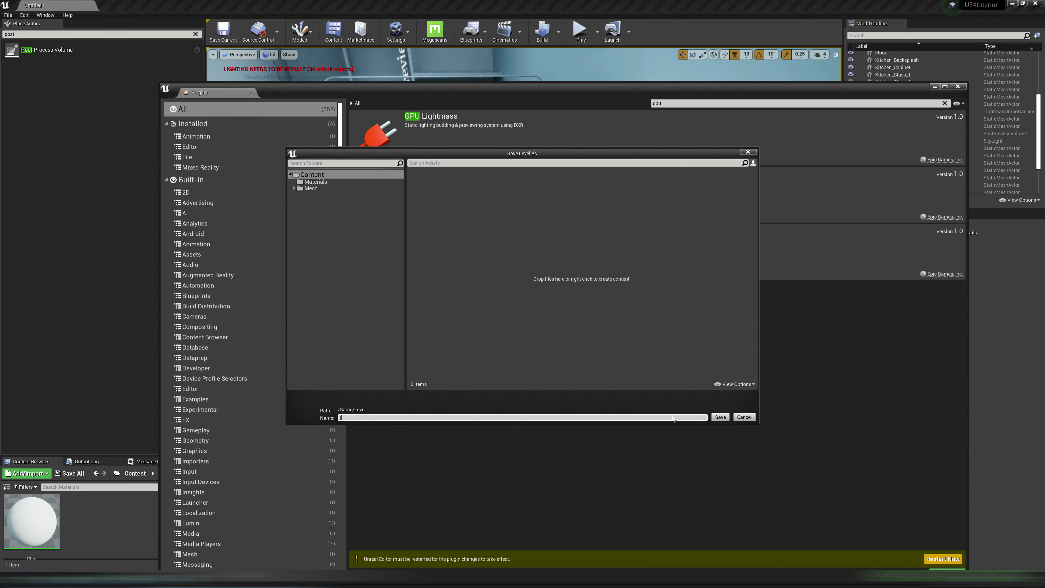
pyautogui.click(720, 417)
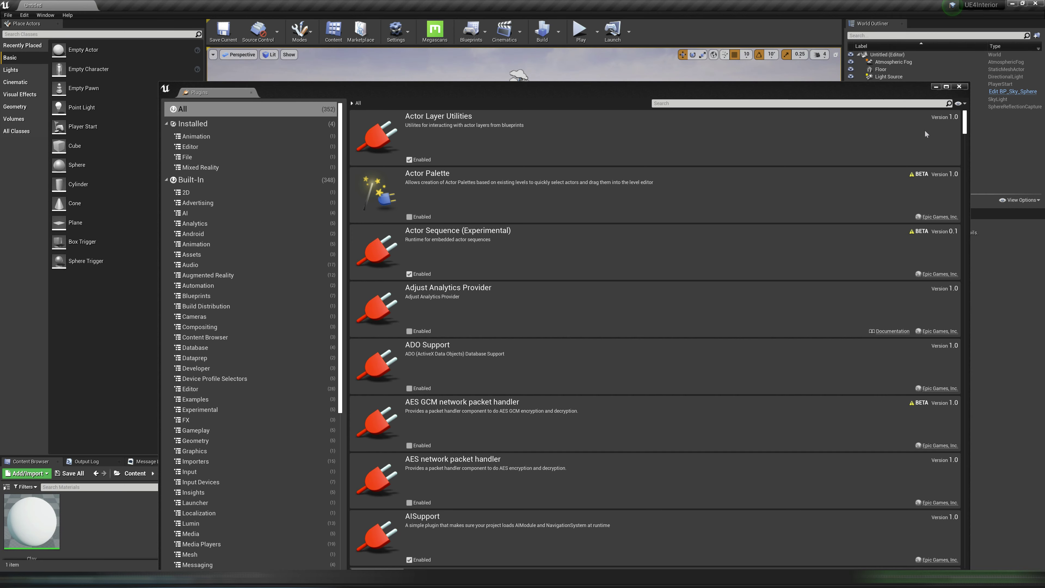
# Close the Plugins window, enlarge the Content Browser and open the Interior level from the Level folder.
pyautogui.click(960, 87)
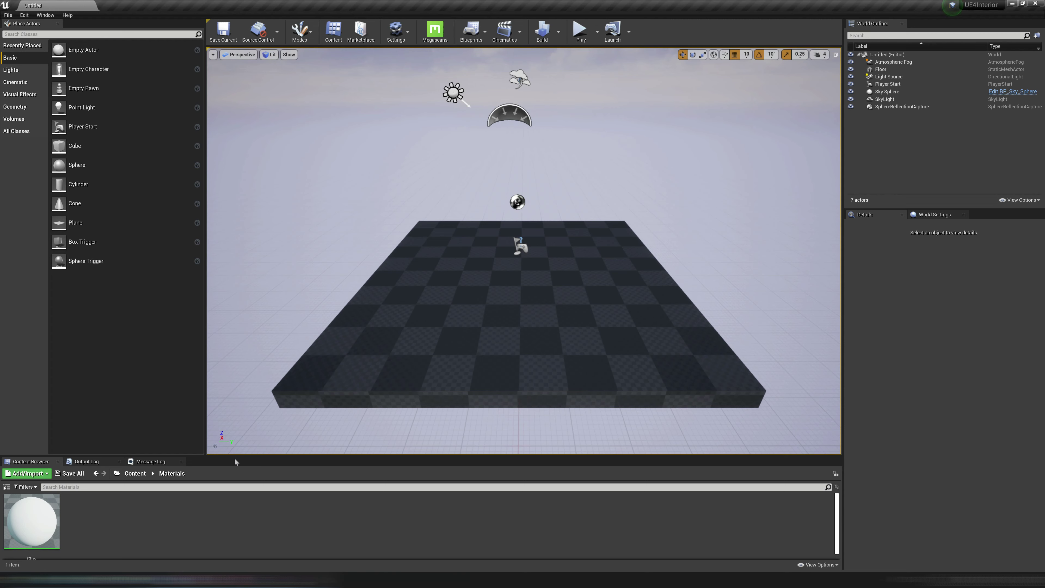
pyautogui.moveTo(235, 456); pyautogui.dragTo(232, 386)
pyautogui.click(134, 402)
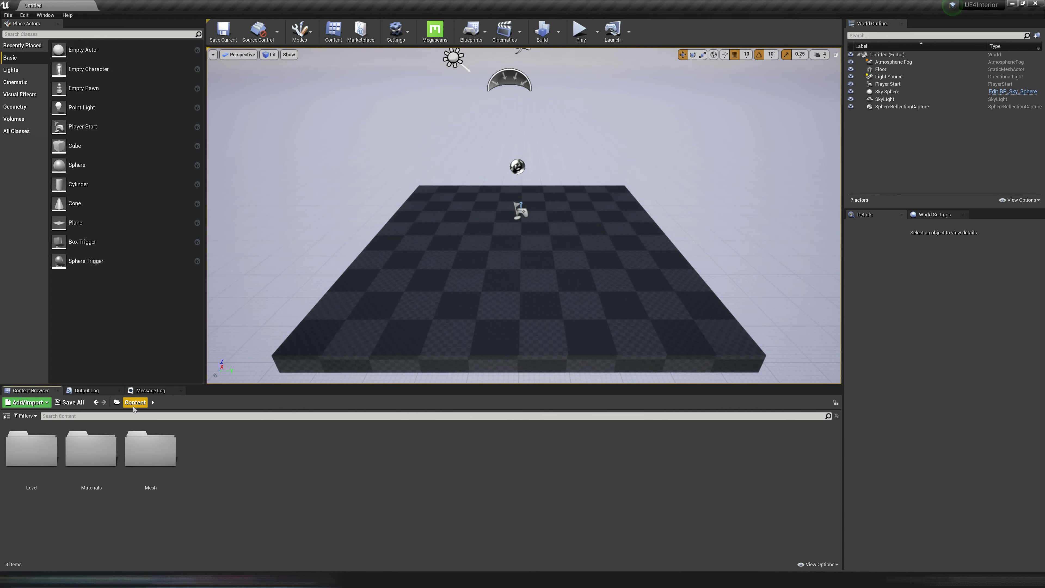
pyautogui.doubleClick(31, 449)
pyautogui.doubleClick(47, 458)
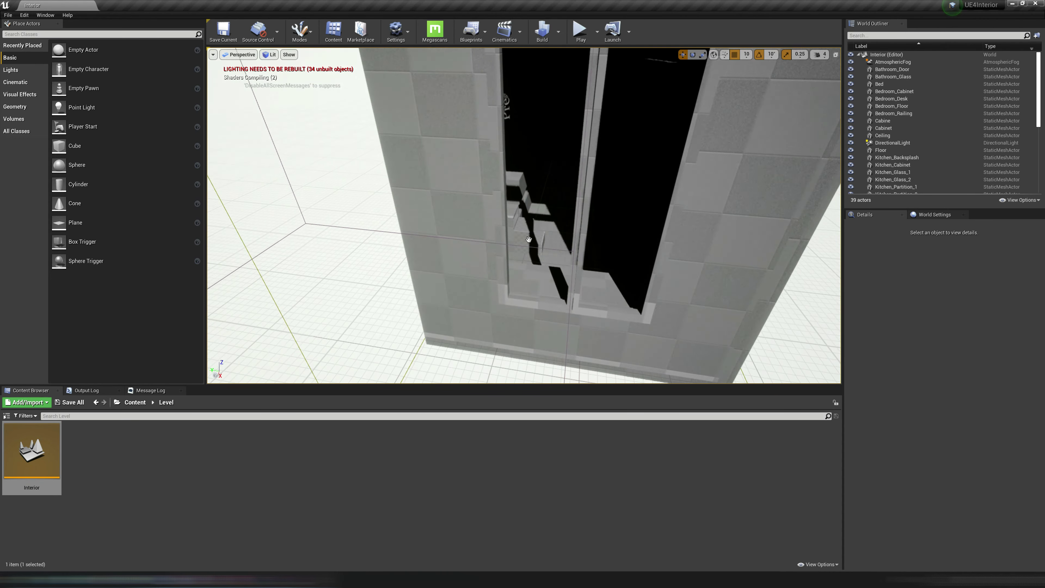
# Open the GPU Lightmass settings from the build options and move the window clear of the building view.
pyautogui.moveTo(529, 240); pyautogui.dragTo(537, 187, button='middle')
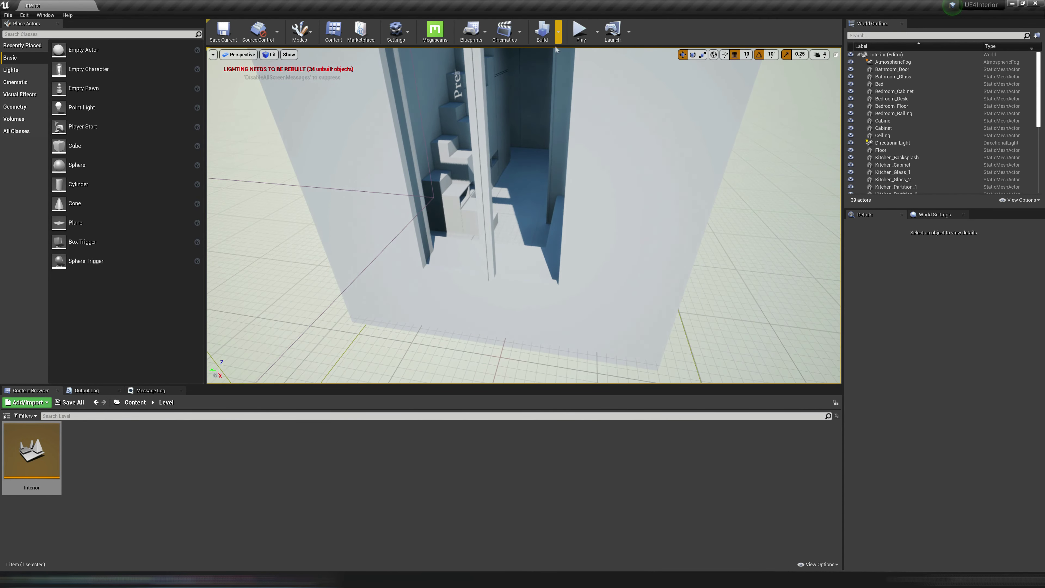
pyautogui.click(557, 37)
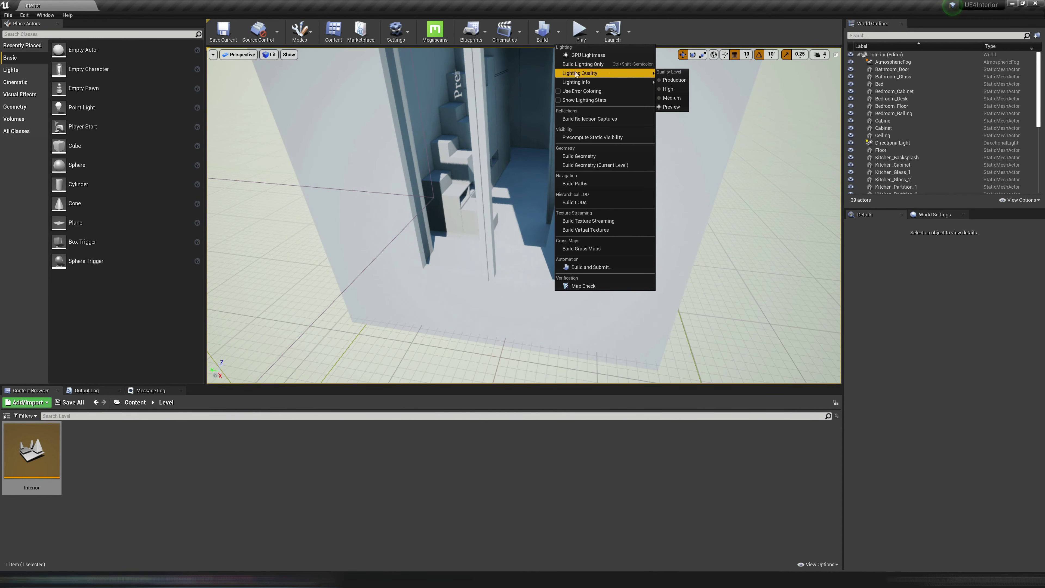
pyautogui.click(588, 56)
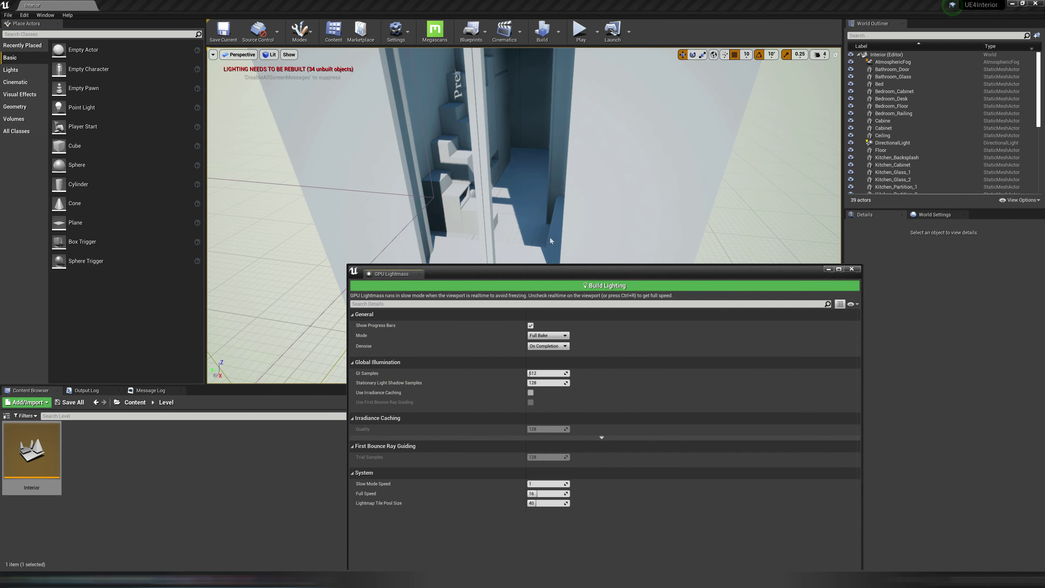
pyautogui.moveTo(566, 269); pyautogui.dragTo(733, 212)
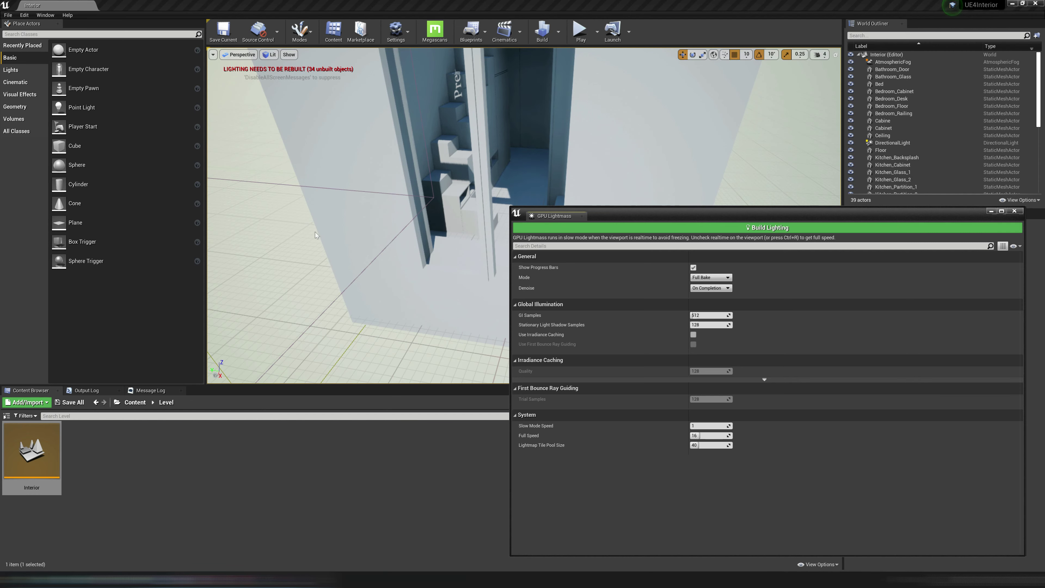
# Turn off realtime rendering in the perspective viewport and build the lighting with GPU Lightmass in Full Bake mode.
pyautogui.moveTo(295, 240); pyautogui.dragTo(295, 239, button='right')
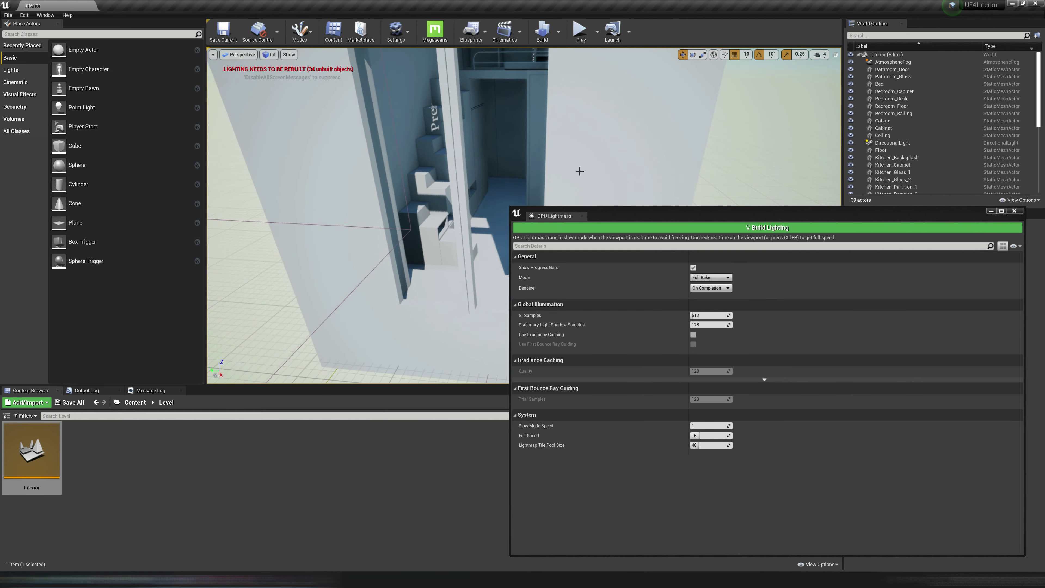
pyautogui.moveTo(580, 171); pyautogui.dragTo(597, 163, button='right')
pyautogui.rightClick(599, 160)
pyautogui.click(699, 148)
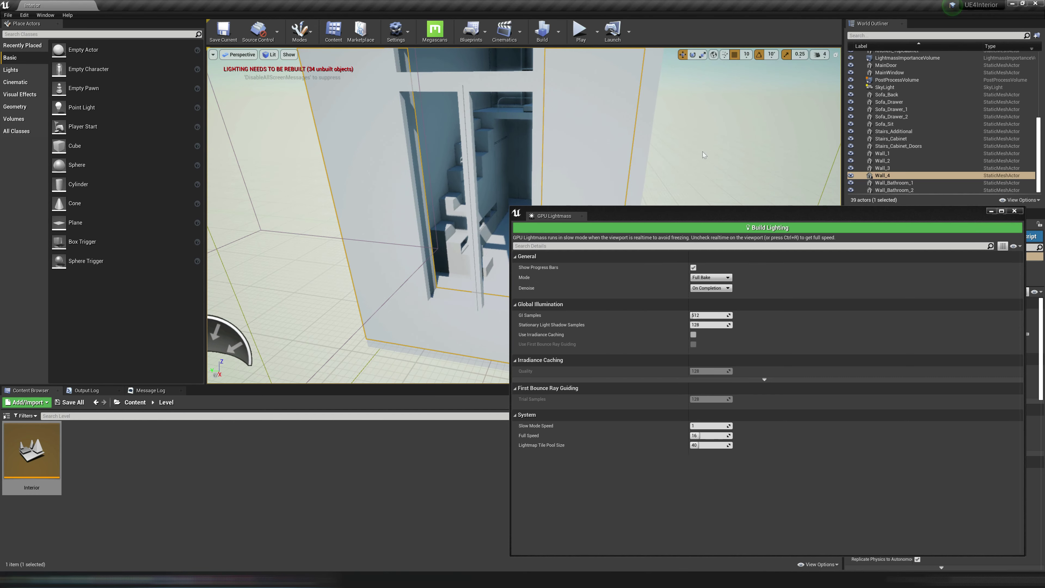
pyautogui.moveTo(698, 167); pyautogui.dragTo(698, 164, button='right')
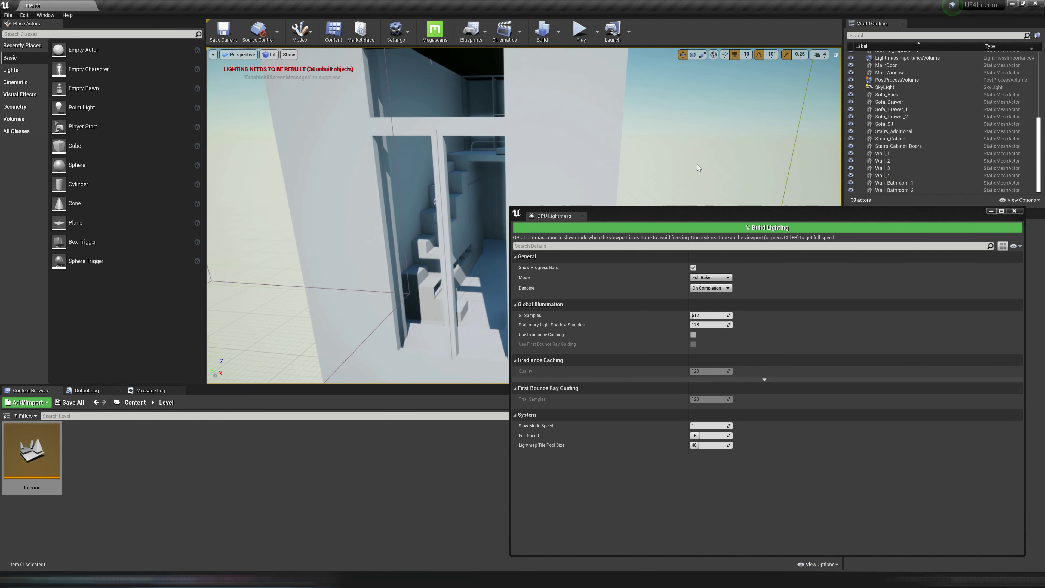
pyautogui.rightClick(697, 164)
pyautogui.click(690, 156)
pyautogui.click(213, 55)
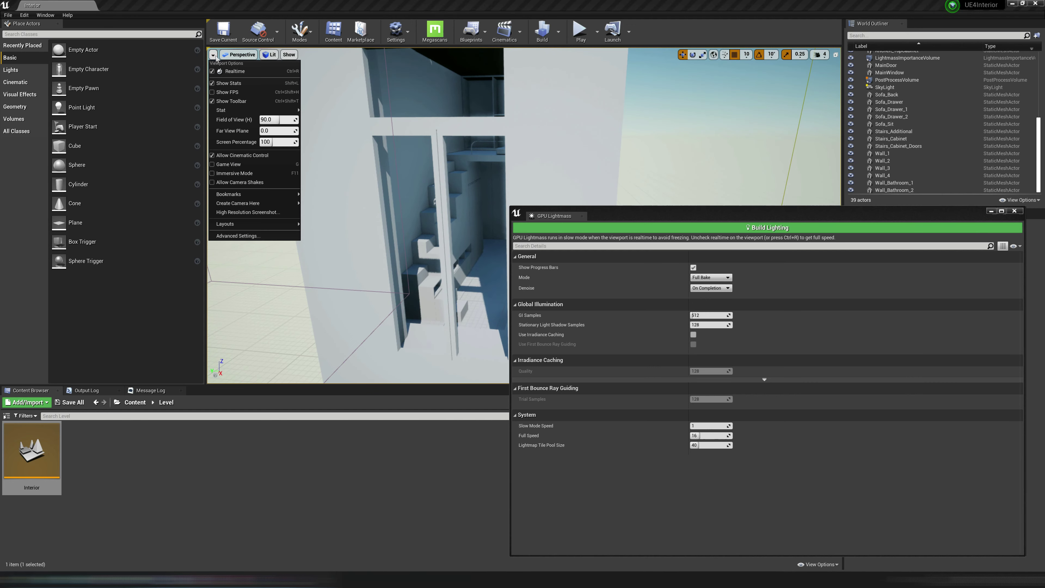
pyautogui.click(225, 72)
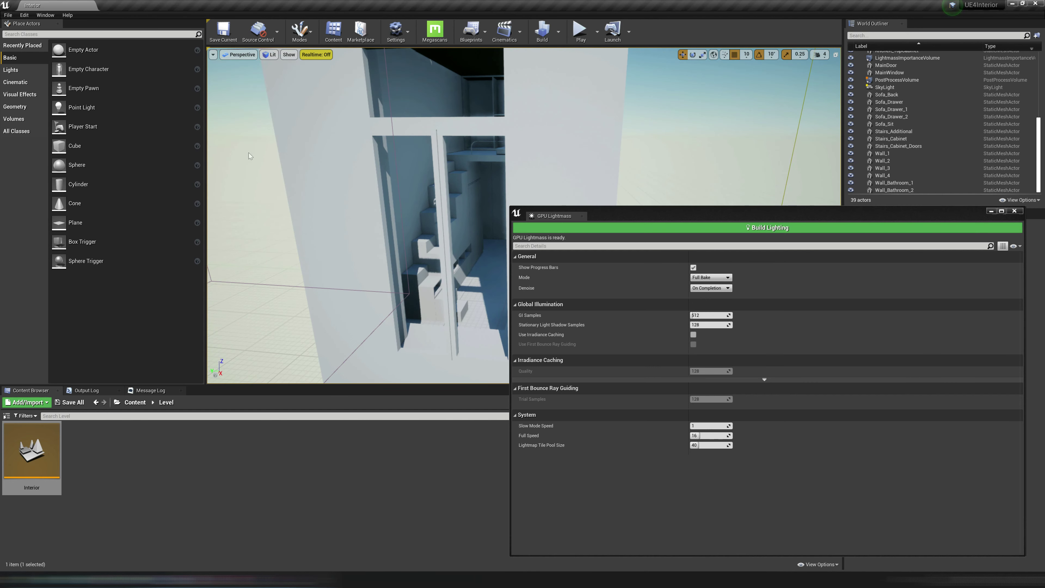
pyautogui.click(603, 228)
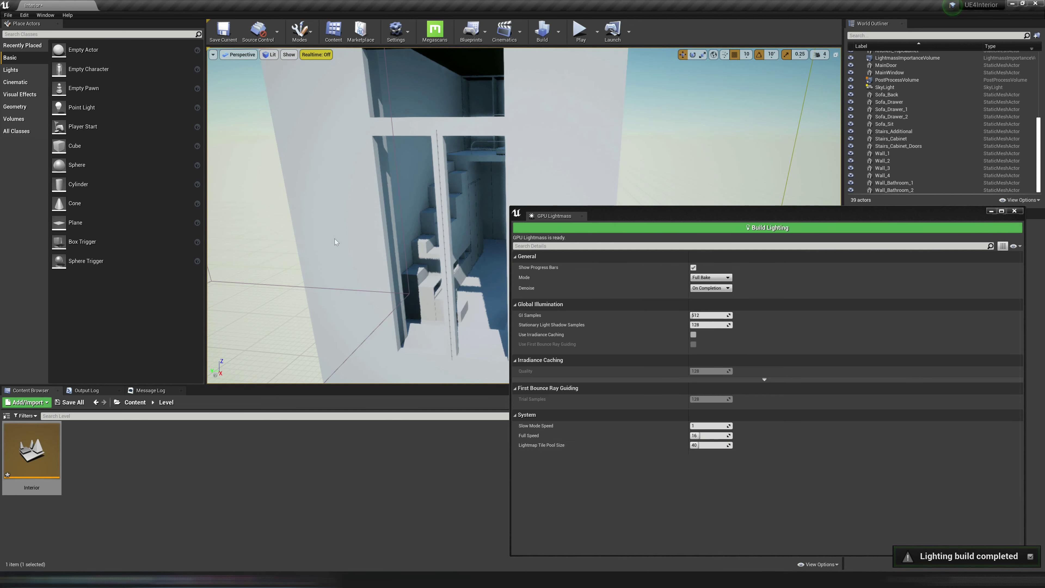
# Close the GPU Lightmass settings, inspect the baked interior and turn the viewport's realtime rendering back on.
pyautogui.click(1014, 211)
pyautogui.scroll(5, 622, 234)
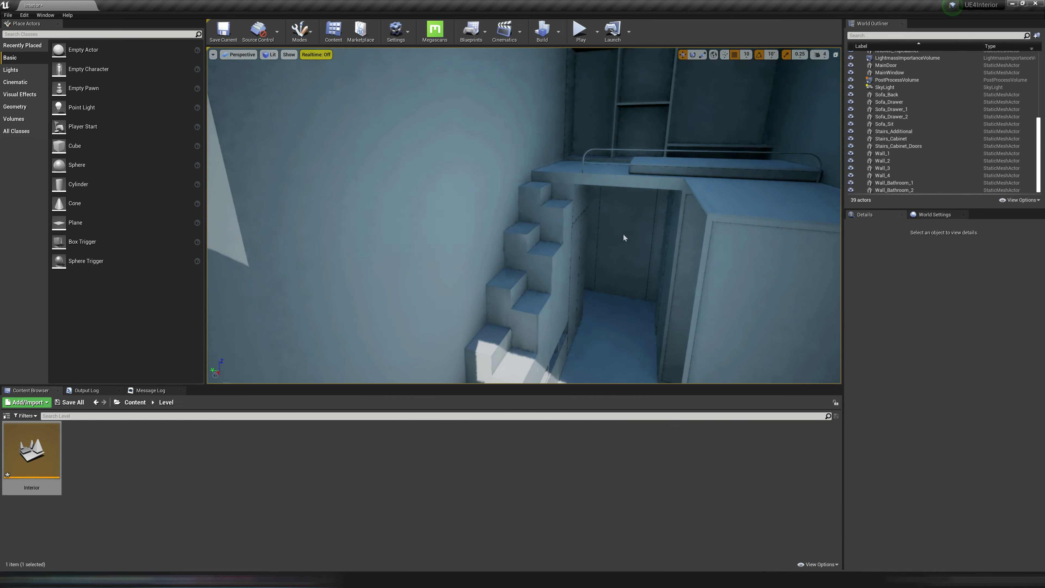
pyautogui.moveTo(623, 233); pyautogui.dragTo(619, 259, button='right')
pyautogui.moveTo(552, 199); pyautogui.dragTo(552, 199, button='right')
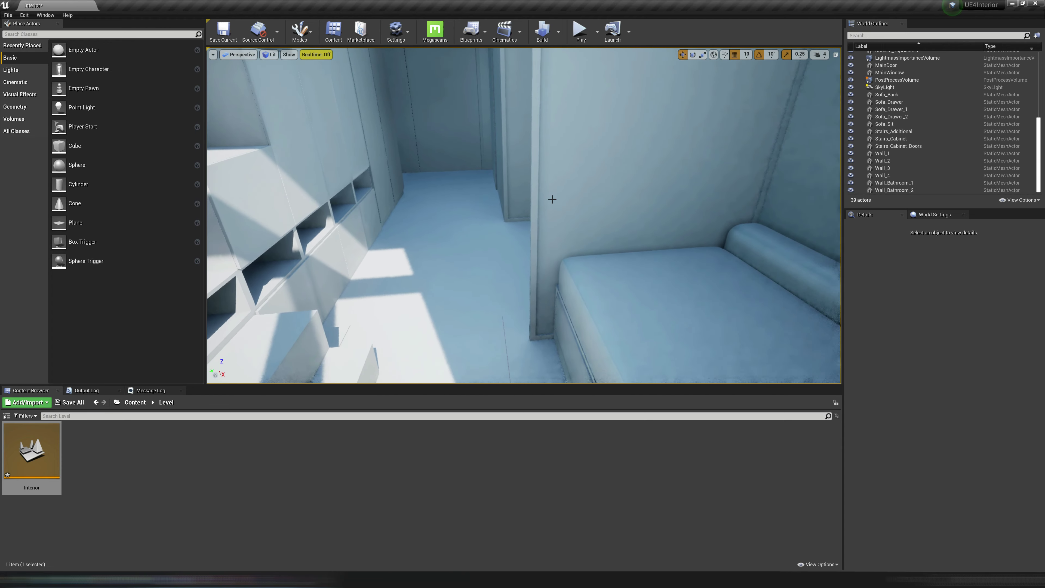
pyautogui.click(314, 54)
pyautogui.moveTo(614, 226); pyautogui.dragTo(630, 253, button='right')
pyautogui.press('g')
# Select the Post Process Volume outside the building and enable its Infinite Extent (Unbound) option.
pyautogui.moveTo(537, 228); pyautogui.dragTo(486, 251, button='right')
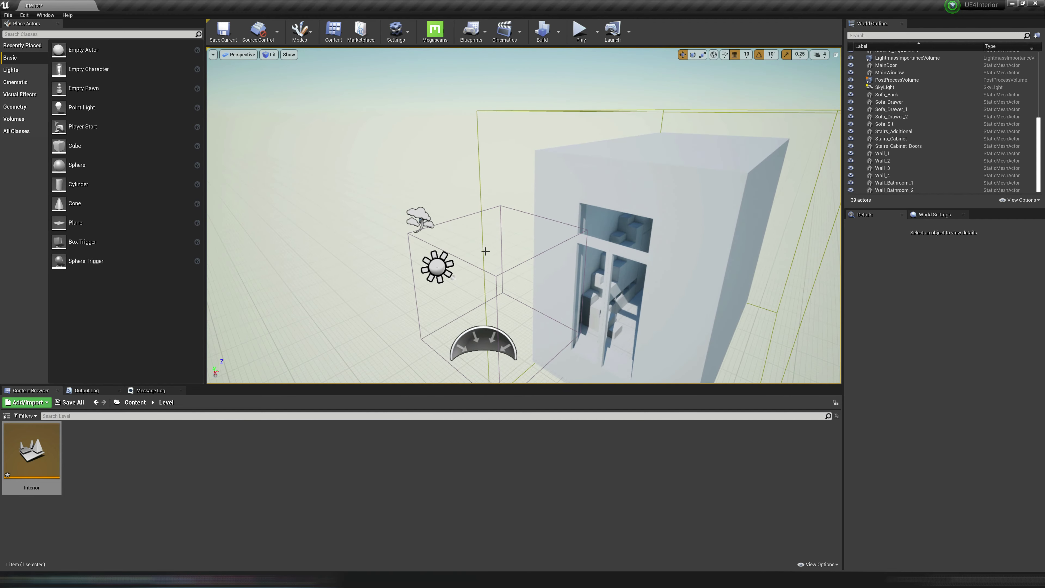
pyautogui.click(486, 272)
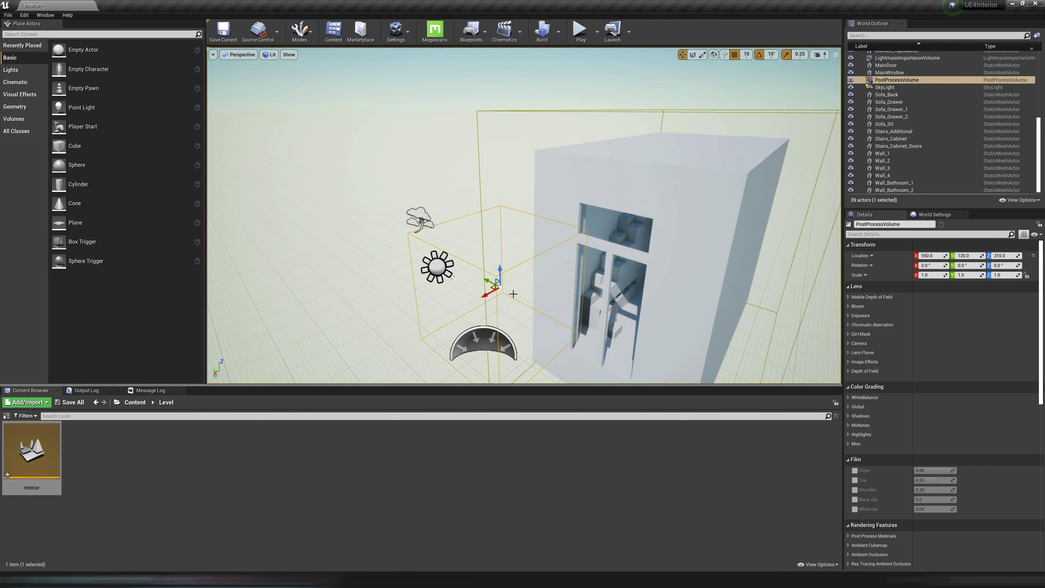
pyautogui.moveTo(490, 272); pyautogui.dragTo(488, 270, button='right')
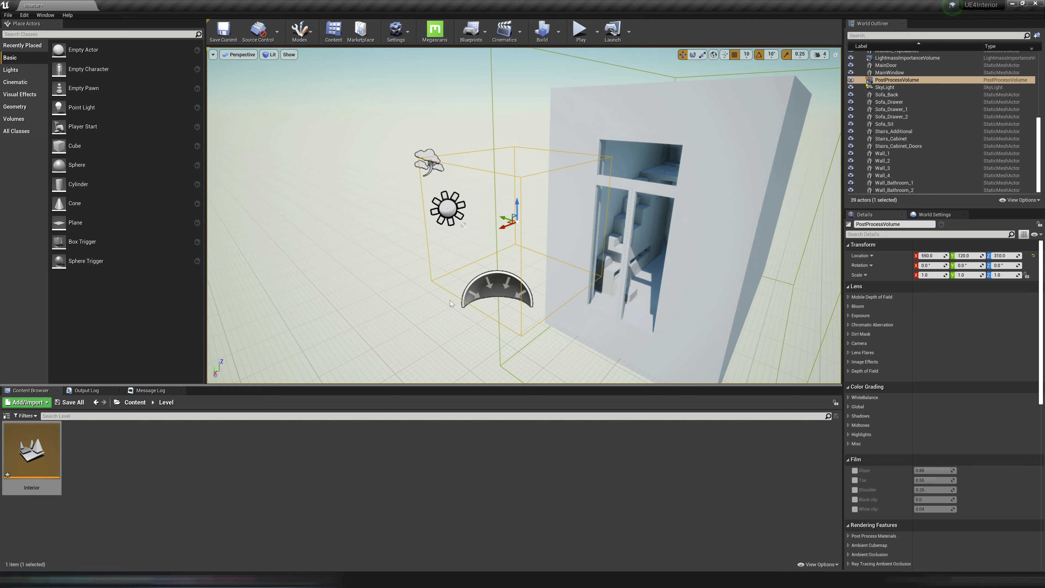
pyautogui.moveTo(529, 206); pyautogui.dragTo(529, 206, button='middle')
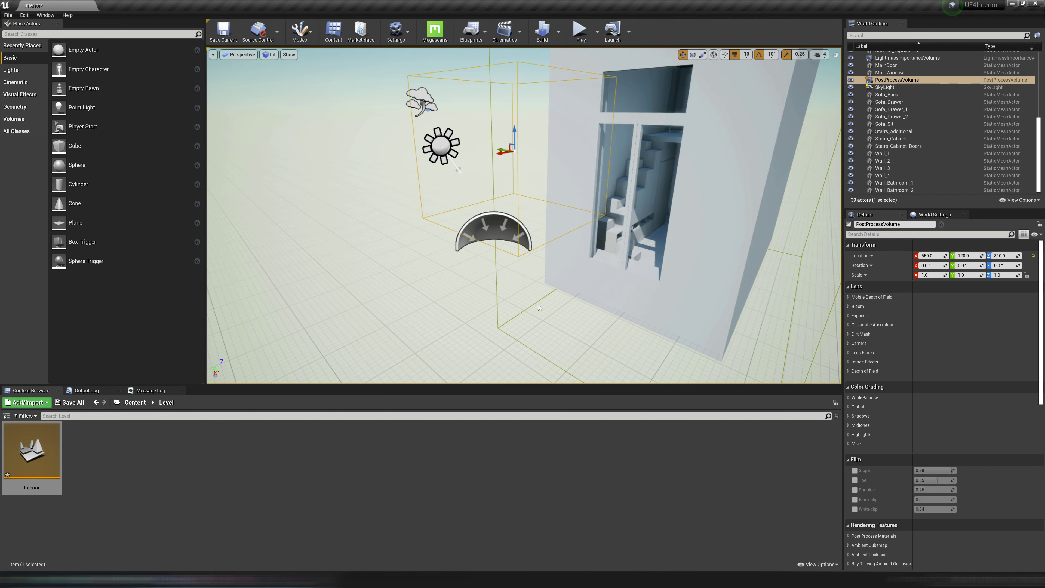
pyautogui.moveTo(538, 304); pyautogui.dragTo(538, 304)
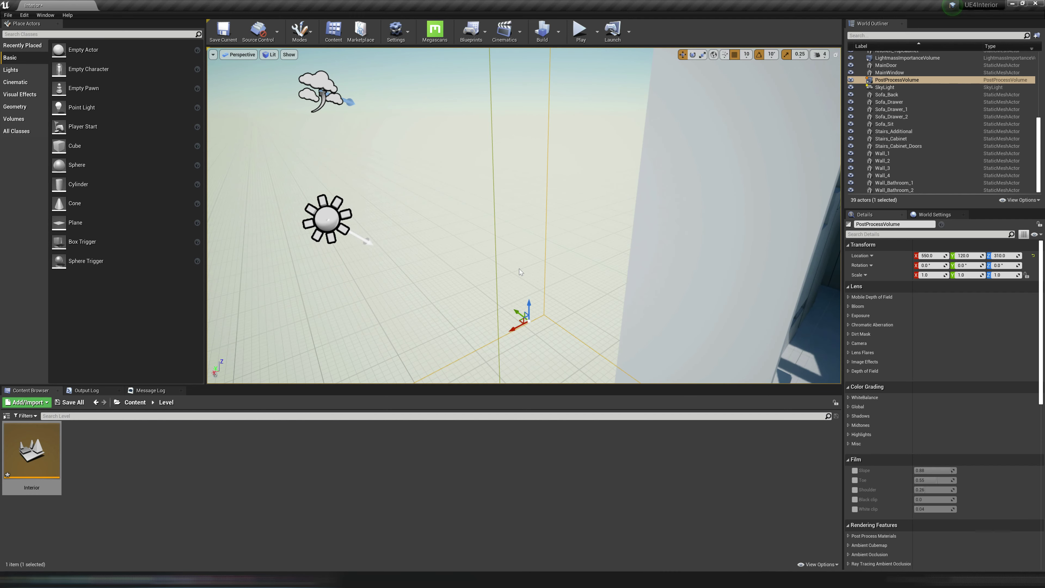
pyautogui.press('f')
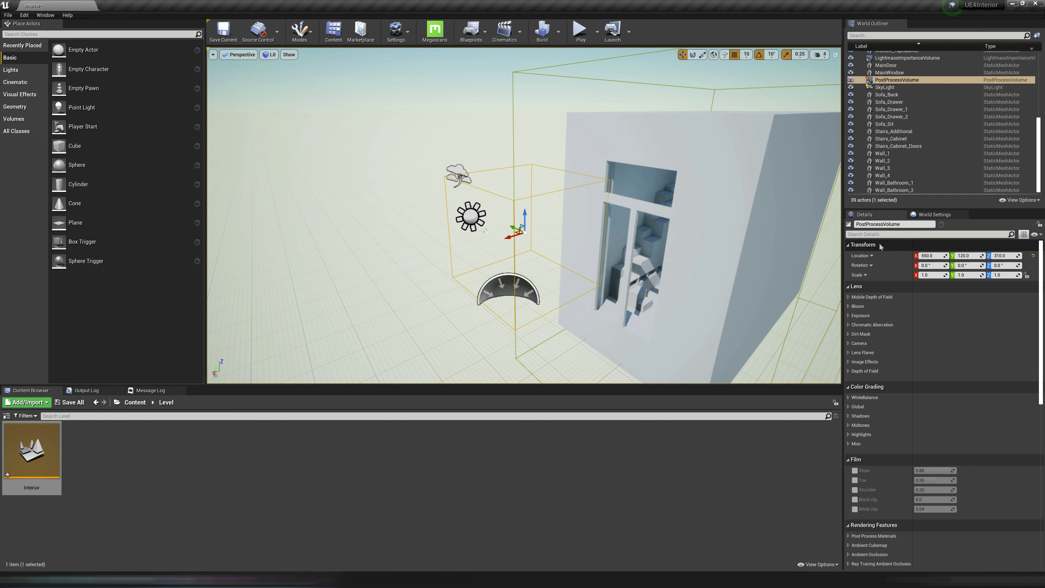
pyautogui.click(882, 234)
pyautogui.write('unbo')
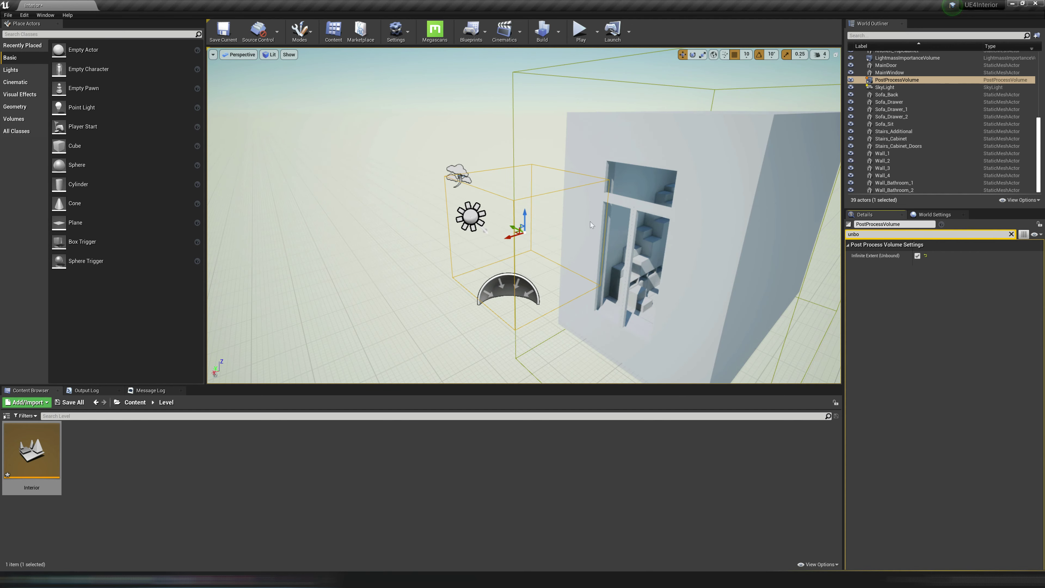
pyautogui.click(1011, 234)
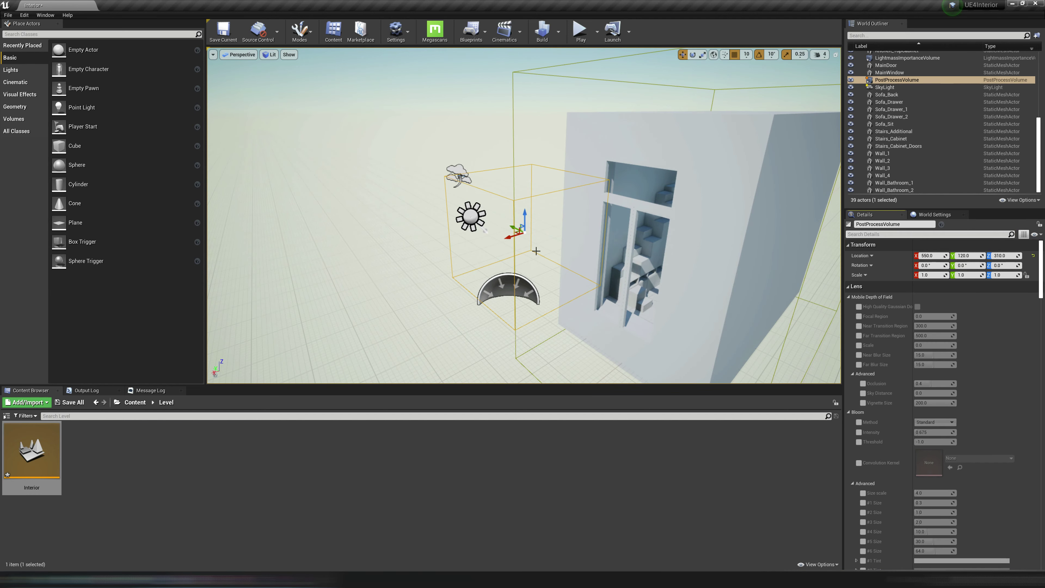
# Reset the Post Process Volume's location to 0, 0, 0 and bring the interior stairs into view.
pyautogui.click(1032, 256)
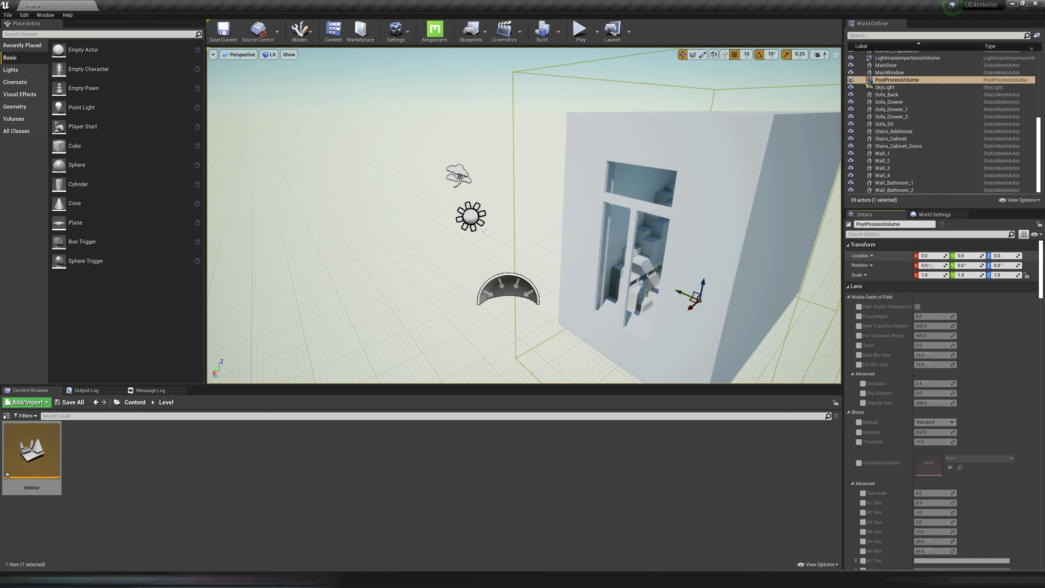
pyautogui.press('f')
pyautogui.moveTo(516, 273); pyautogui.dragTo(516, 249, button='right')
pyautogui.press('w')
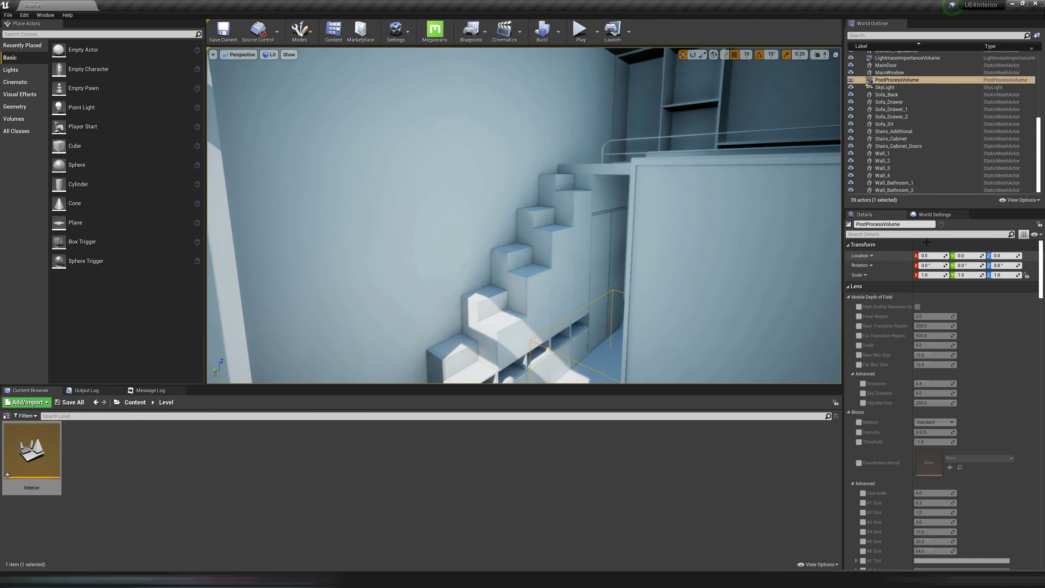
# Override the Post Process Volume's global color grading Gamma and raise it to 1.47.
pyautogui.click(857, 286)
pyautogui.click(860, 298)
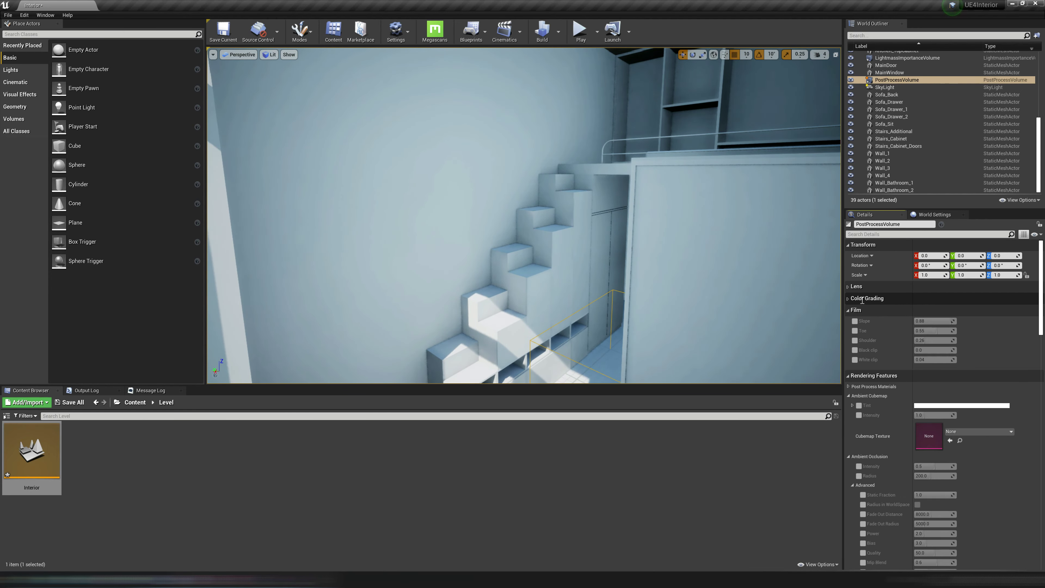
pyautogui.click(857, 310)
pyautogui.click(858, 323)
pyautogui.click(864, 298)
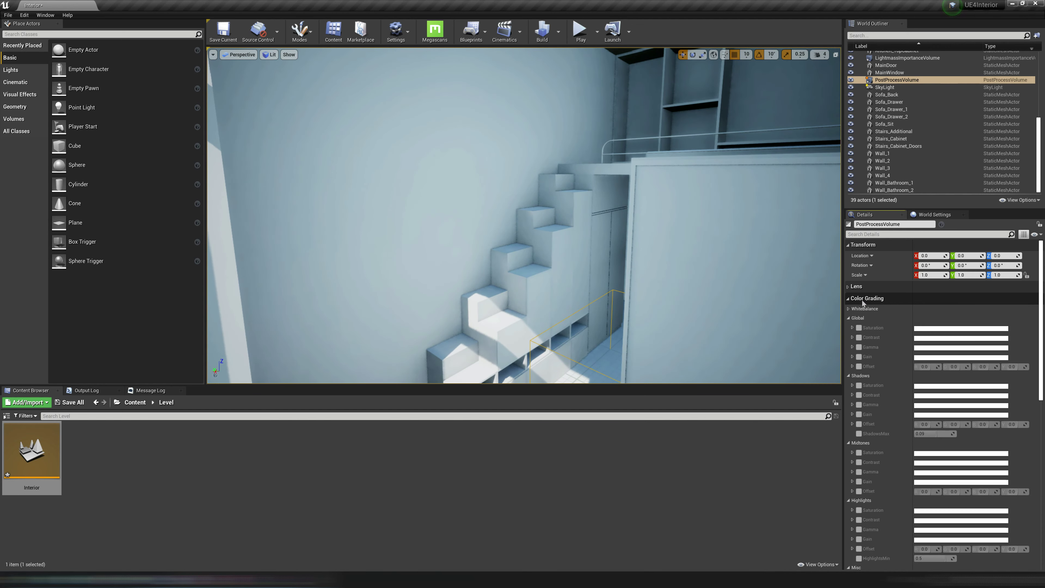
pyautogui.click(872, 234)
pyautogui.write('gamma')
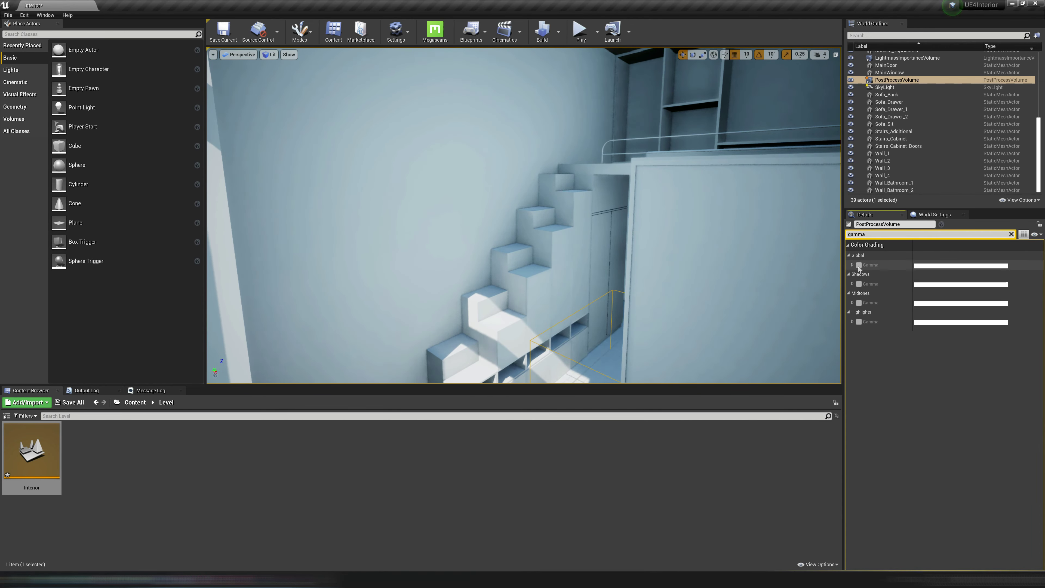
pyautogui.click(852, 266)
pyautogui.moveTo(882, 330); pyautogui.dragTo(884, 330)
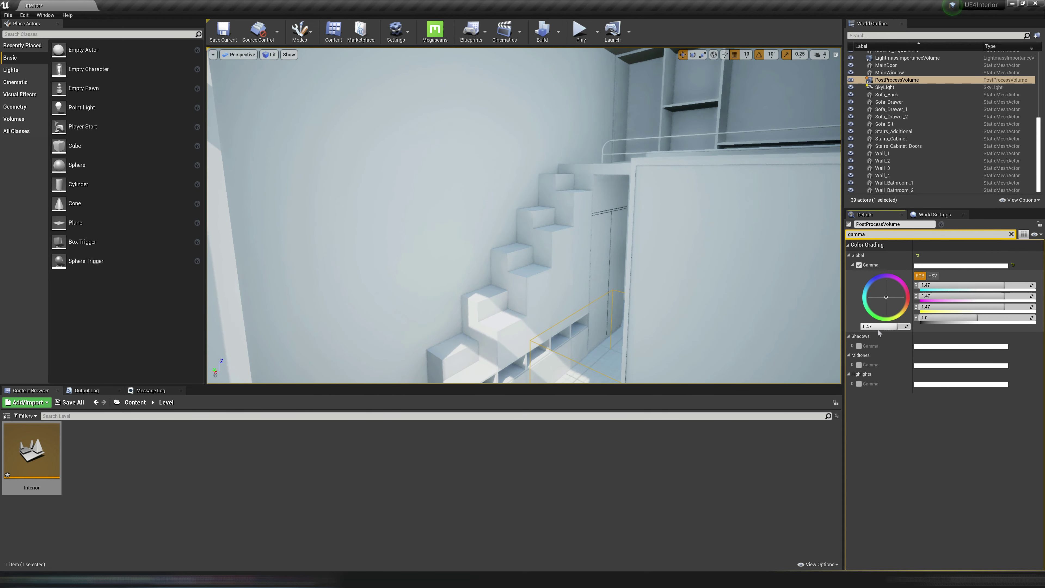
# Filter the Post Process Volume's details by "expo" and bring the stairs and doorway into view.
pyautogui.moveTo(623, 305); pyautogui.dragTo(619, 287, button='right')
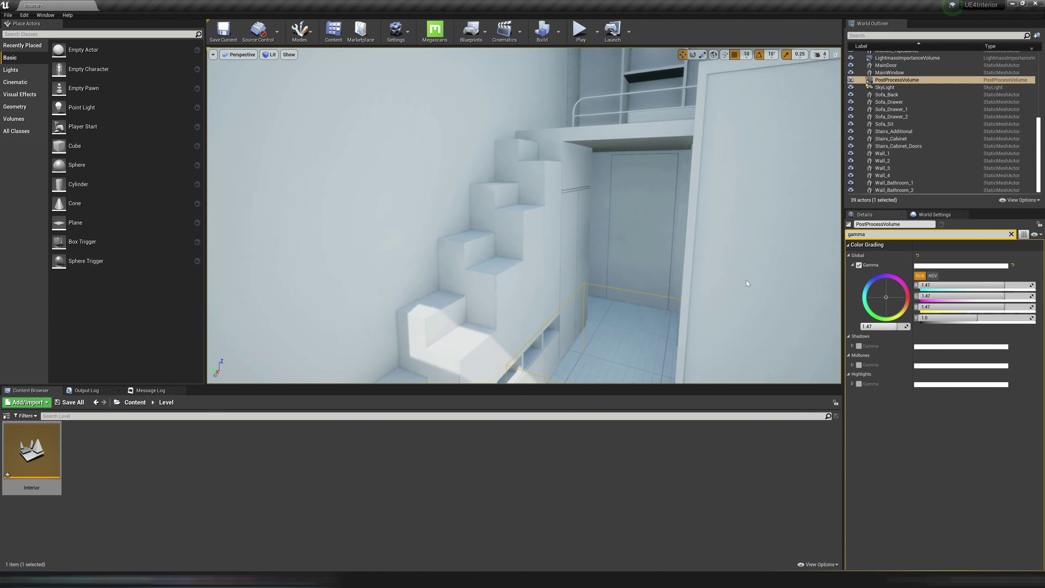
pyautogui.click(867, 233)
pyautogui.moveTo(597, 242); pyautogui.dragTo(593, 221, button='right')
pyautogui.click(935, 235)
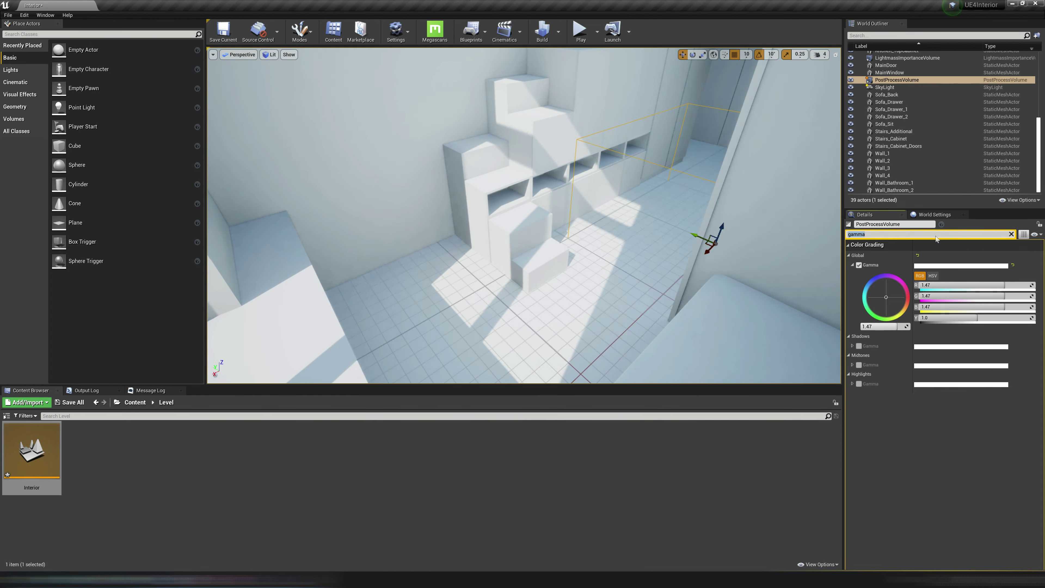
pyautogui.write('expo')
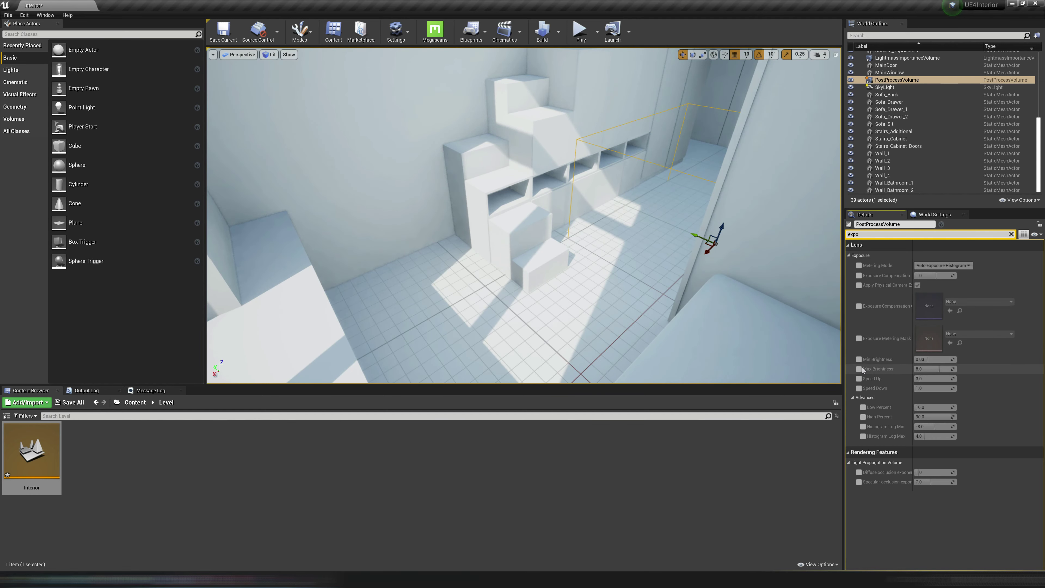
pyautogui.moveTo(683, 261); pyautogui.dragTo(557, 238, button='right')
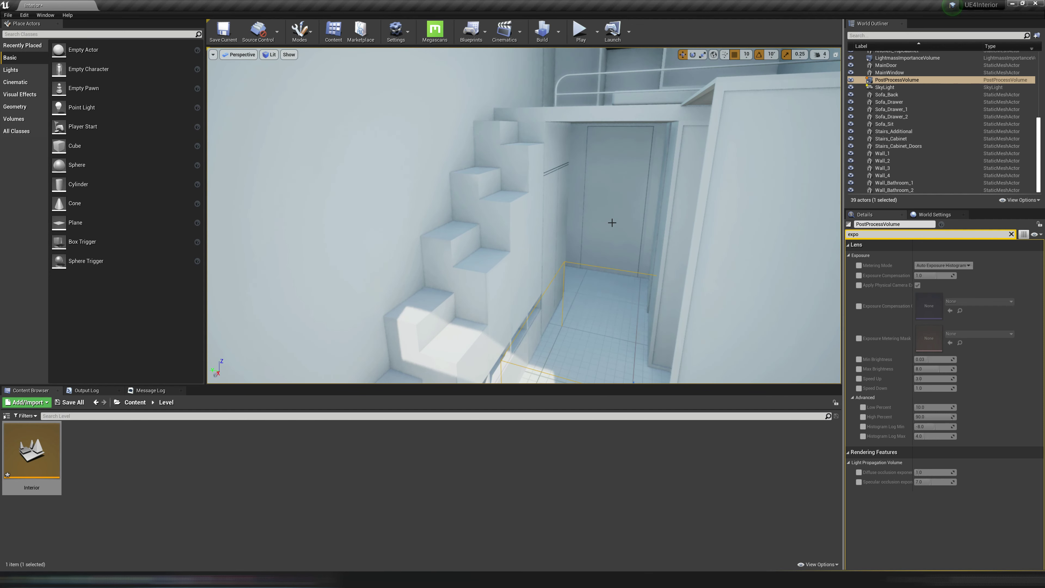
# Override the Post Process Volume's exposure Min Brightness and Max Brightness and set both to 1.0.
pyautogui.click(858, 369)
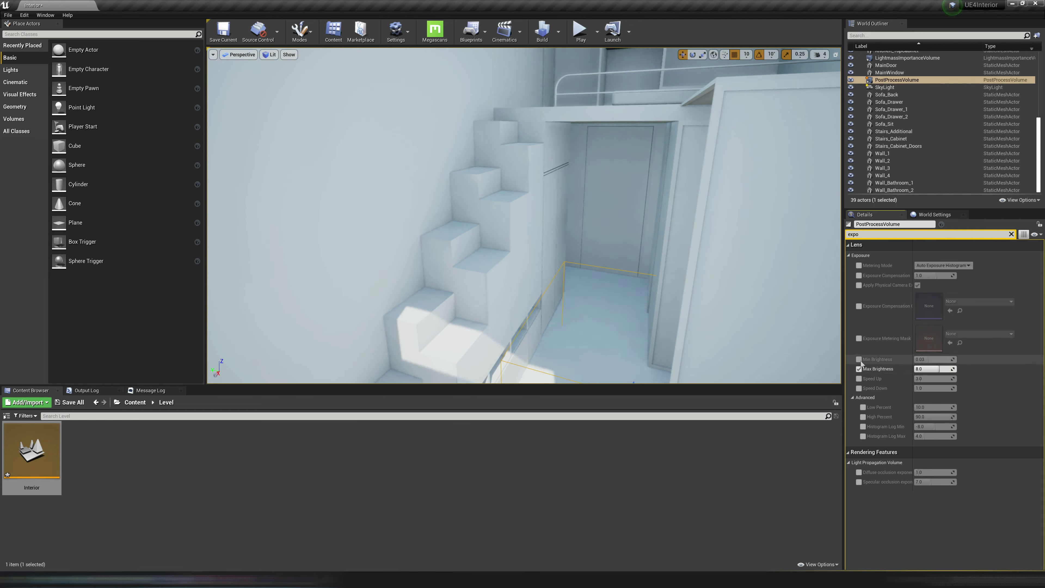
pyautogui.click(923, 359)
pyautogui.write('1')
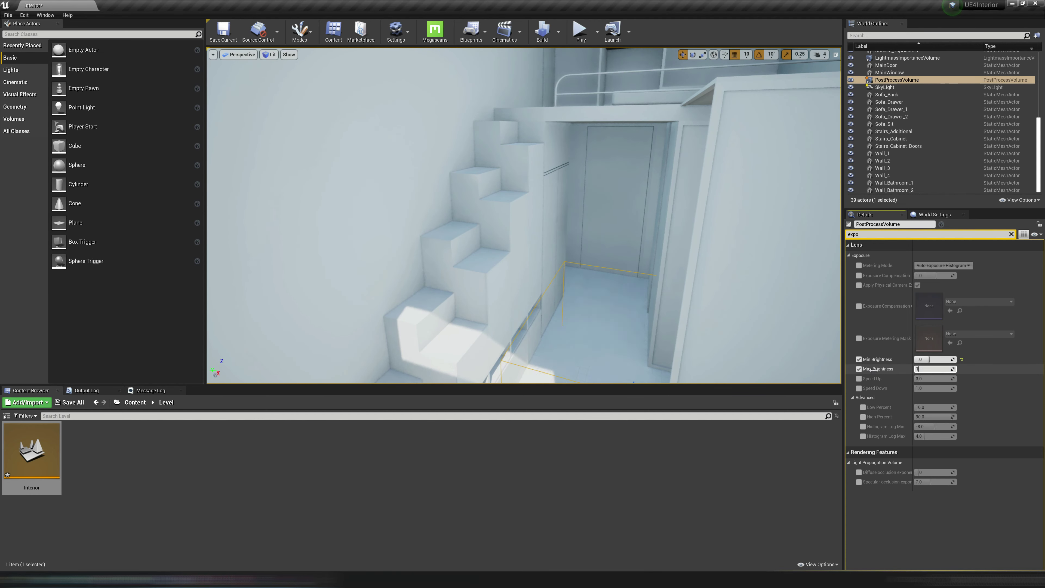
pyautogui.click(932, 359)
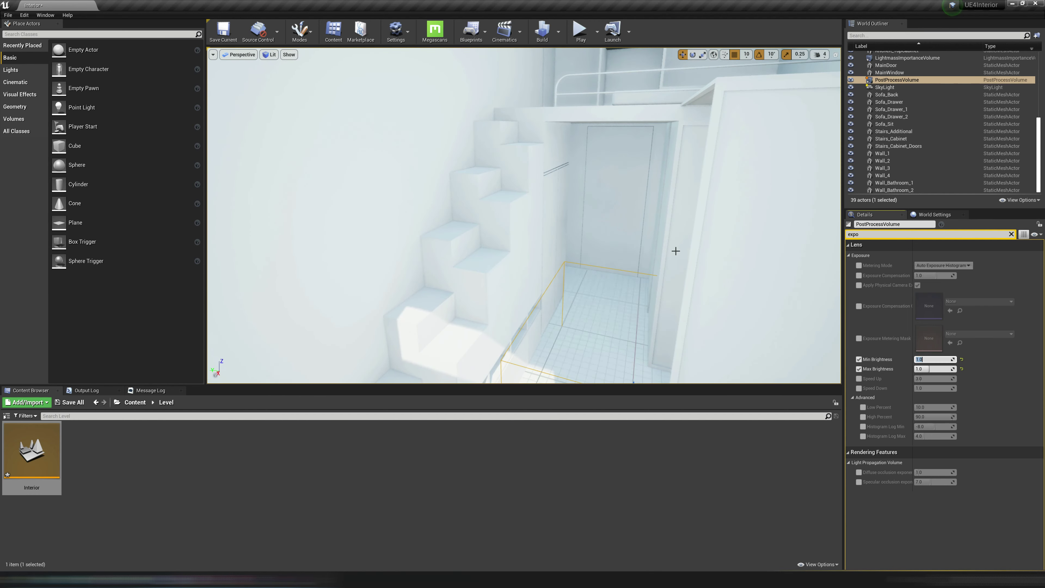
# Enable the Exposure Compensation override and check the brightness of the stairs, wall and loft area.
pyautogui.click(858, 276)
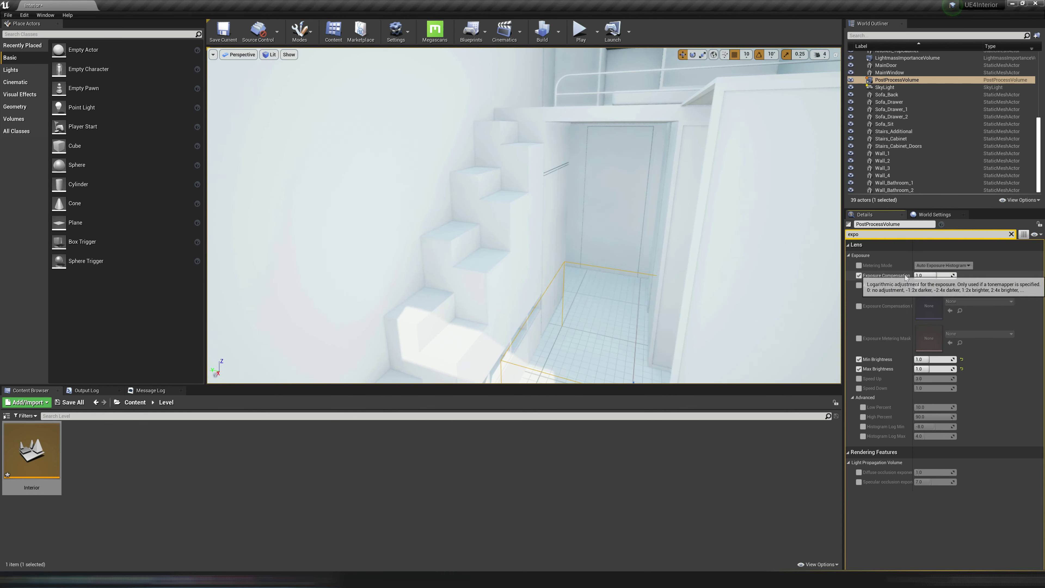
pyautogui.moveTo(660, 275); pyautogui.dragTo(667, 239, button='middle')
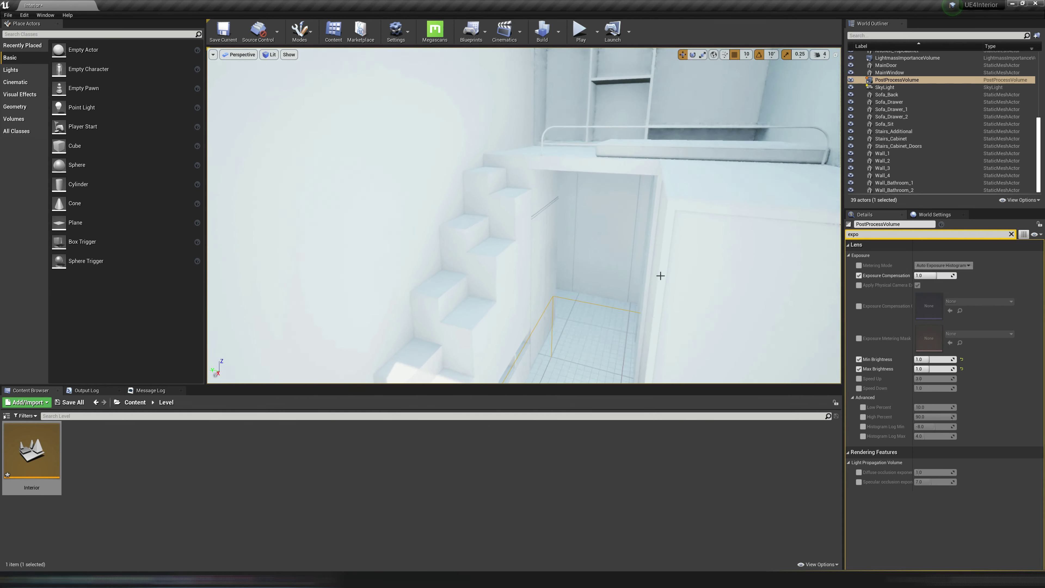
pyautogui.moveTo(657, 299); pyautogui.dragTo(651, 286, button='middle')
pyautogui.click(650, 283)
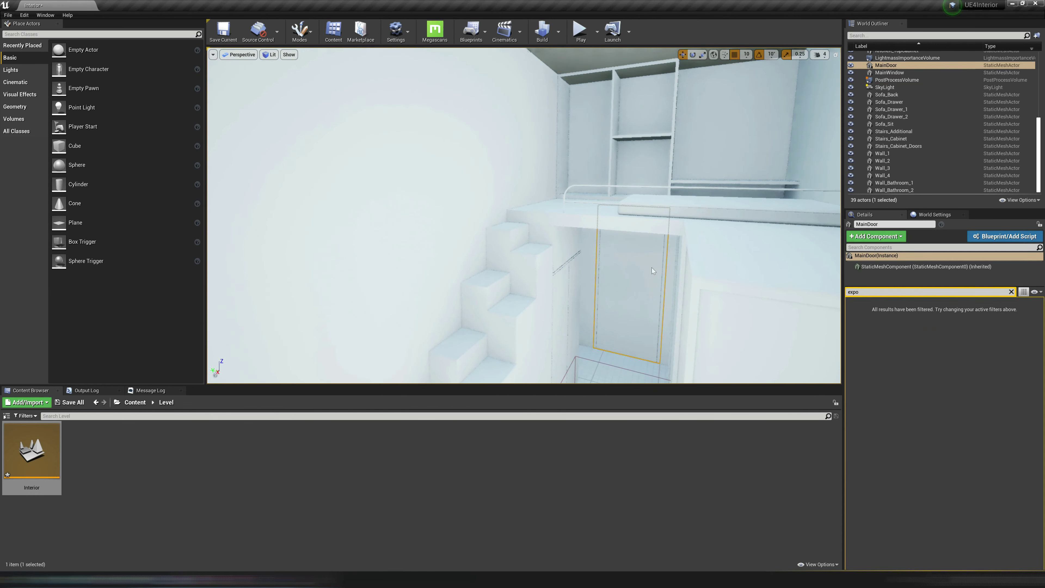
pyautogui.moveTo(652, 267); pyautogui.dragTo(622, 248, button='right')
pyautogui.click(695, 230)
pyautogui.scroll(-5, 623, 247)
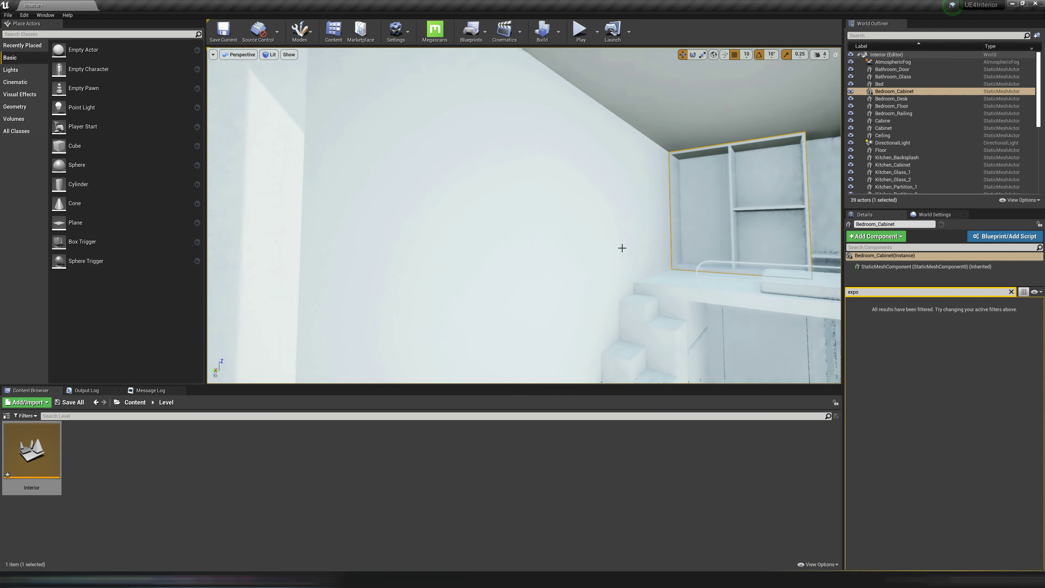
pyautogui.moveTo(623, 246); pyautogui.dragTo(623, 243, button='middle')
pyautogui.moveTo(623, 243); pyautogui.dragTo(631, 224)
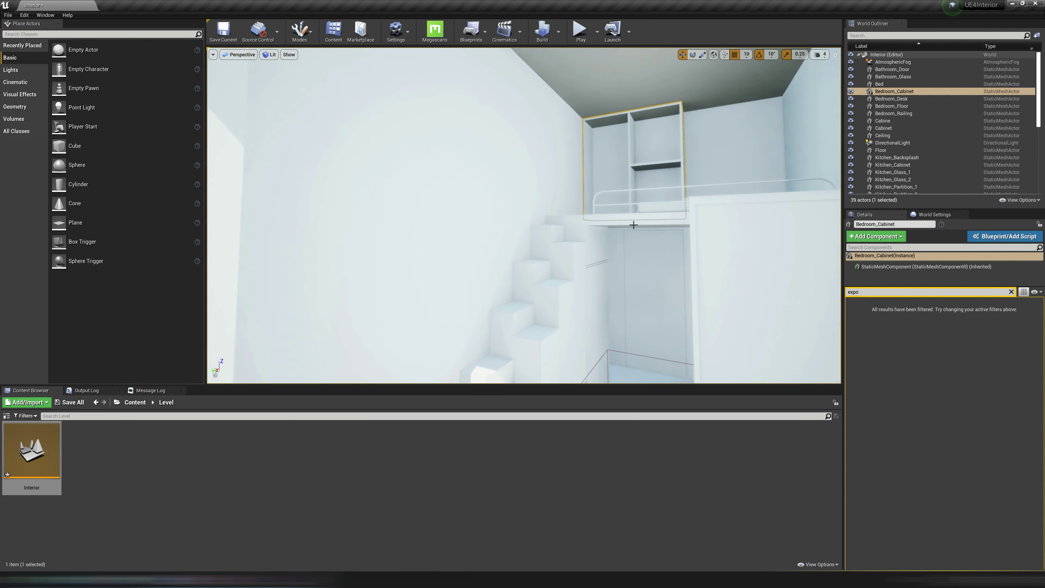
# Sort the World Outliner by type, reselect the PostProcessVolume and bring the lower stairs into view.
pyautogui.click(1000, 46)
pyautogui.click(911, 84)
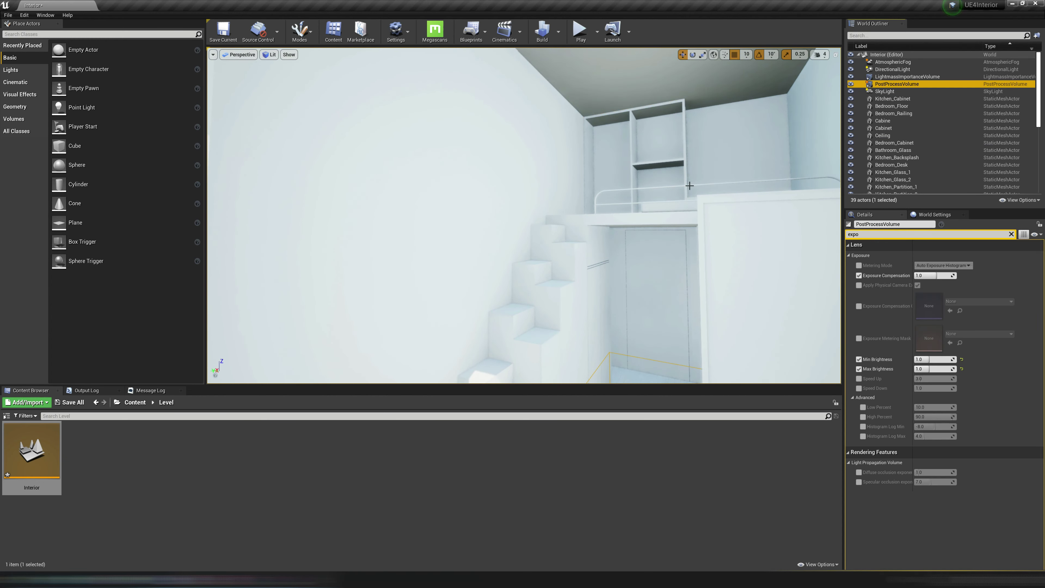
pyautogui.press('f')
pyautogui.moveTo(671, 193); pyautogui.dragTo(598, 217, button='right')
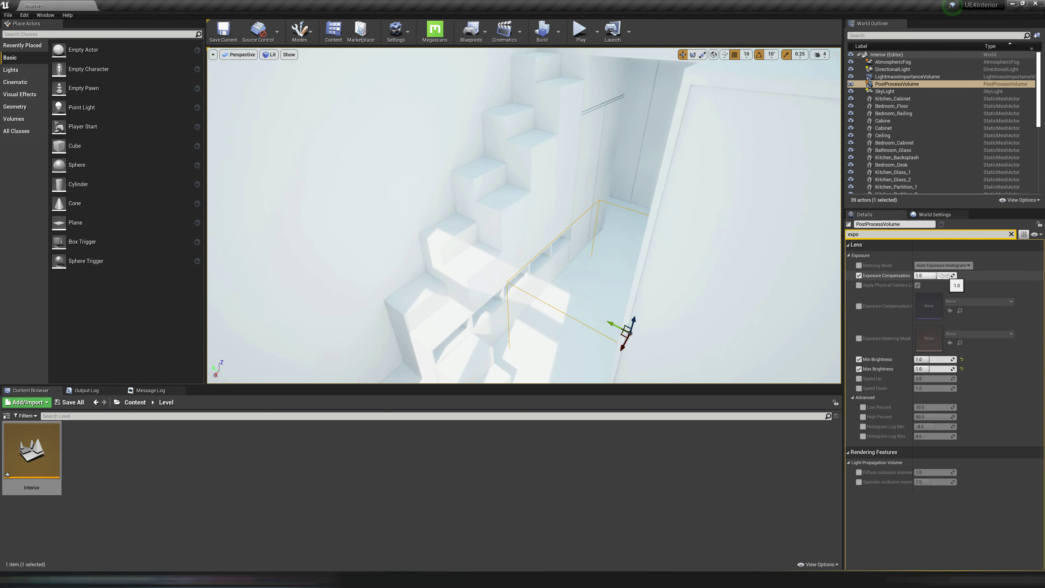
# Lower the Post Process Volume's Exposure Compensation to -0.6.
pyautogui.moveTo(938, 276); pyautogui.dragTo(941, 274)
pyautogui.moveTo(940, 274); pyautogui.dragTo(942, 275)
pyautogui.moveTo(659, 260); pyautogui.dragTo(654, 280, button='middle')
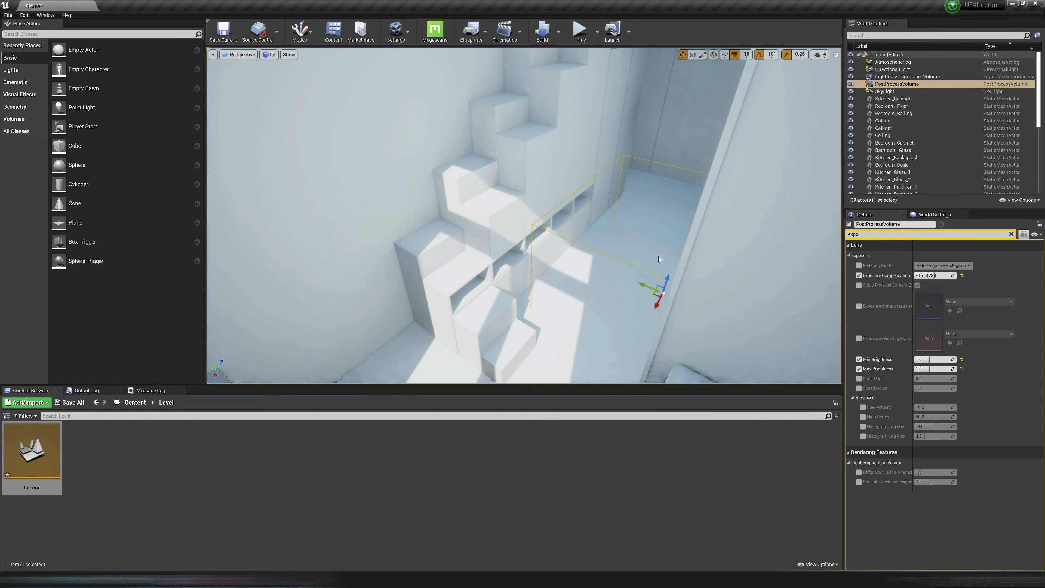
pyautogui.click(921, 275)
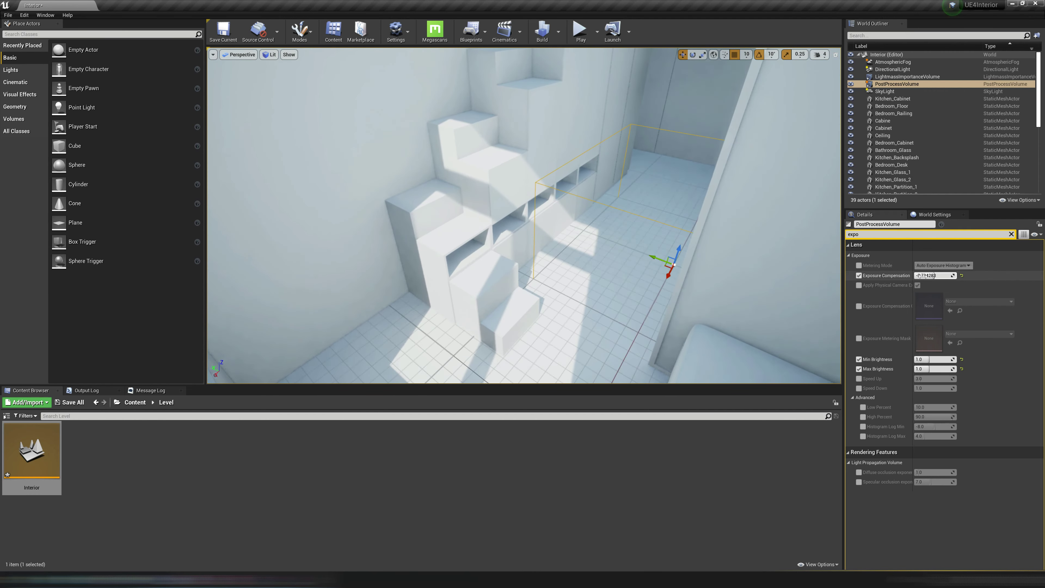
pyautogui.write('-0.6')
pyautogui.press('Return')
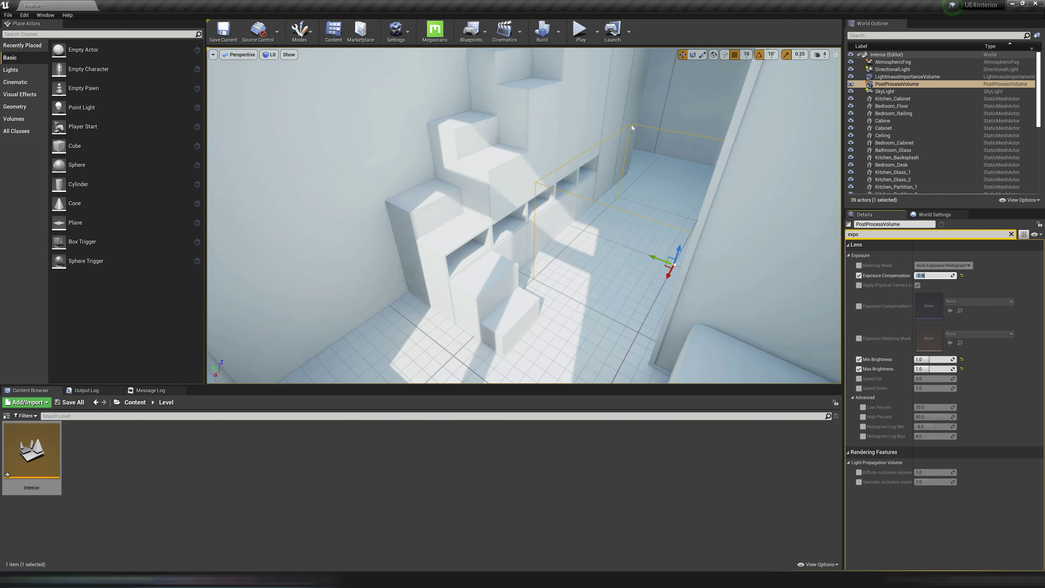
# Inspect the stairs and the sunlit block in the corner up close, and filter the Post Process Volume's details for ambient settings.
pyautogui.moveTo(605, 118); pyautogui.dragTo(528, 207, button='right')
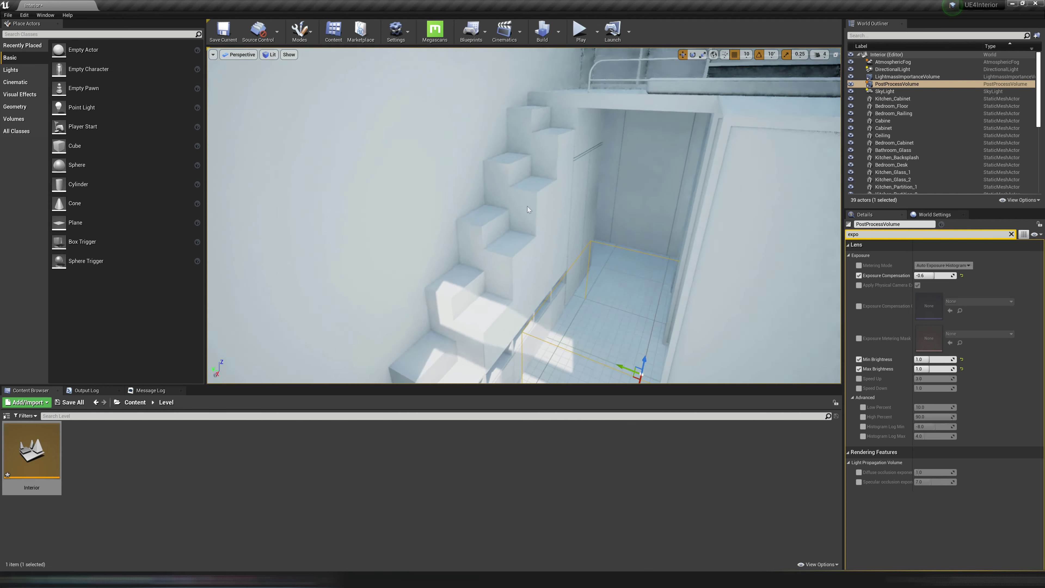
pyautogui.scroll(-3, 528, 206)
pyautogui.scroll(6, 511, 290)
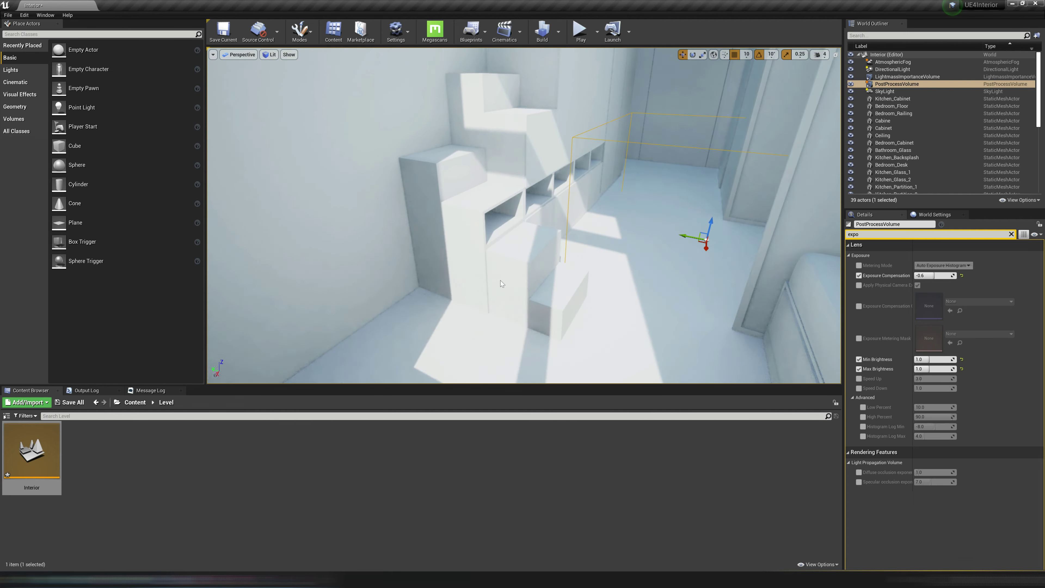
pyautogui.scroll(8, 500, 281)
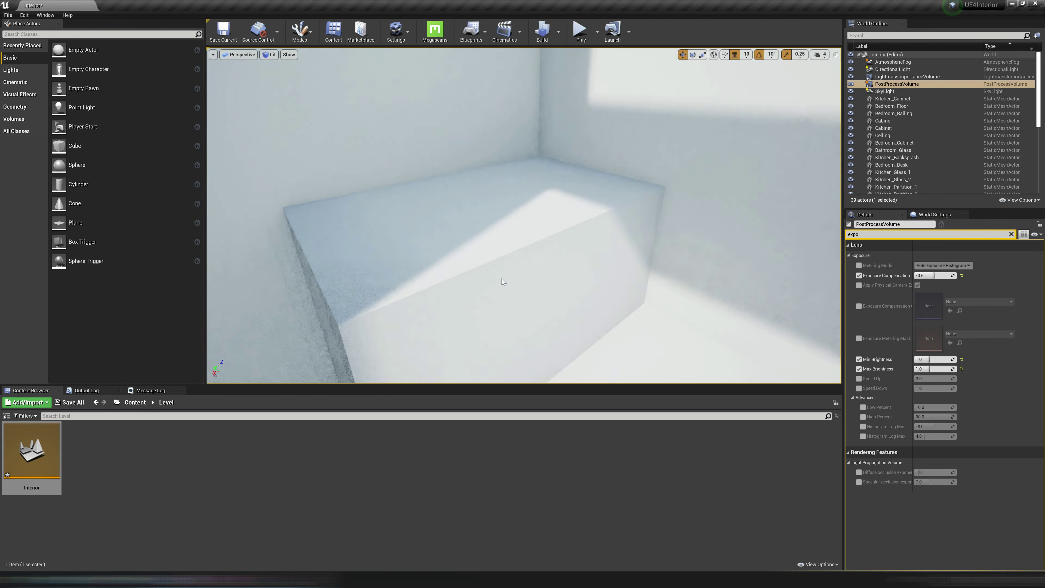
pyautogui.scroll(-3, 501, 279)
pyautogui.click(947, 234)
pyautogui.write('a')
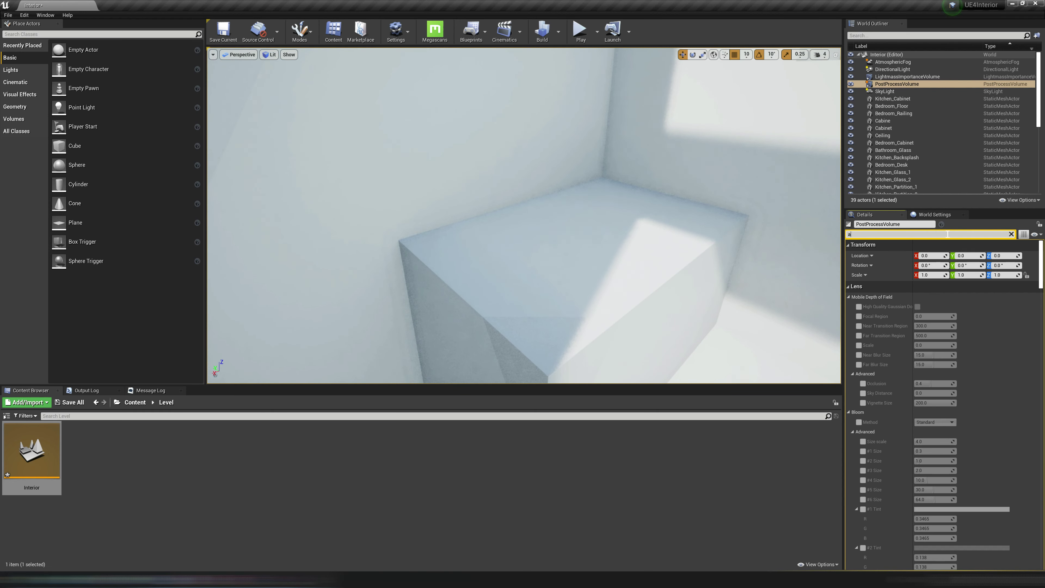
pyautogui.write('mbn')
pyautogui.press('BackSpace')
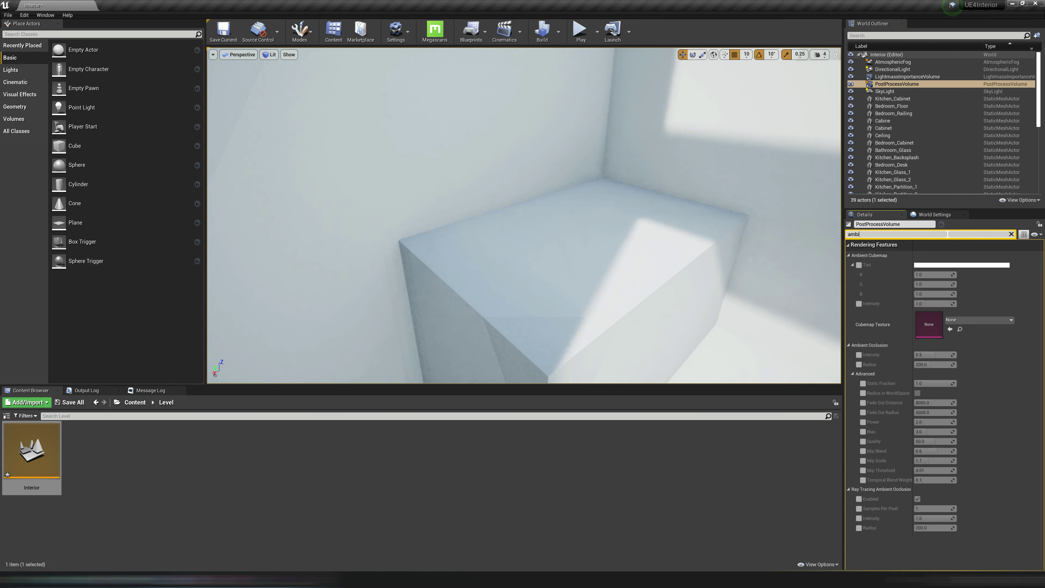
# Override the Ambient Occlusion Intensity and Radius, setting them to about 0.42 and 317.5.
pyautogui.click(858, 354)
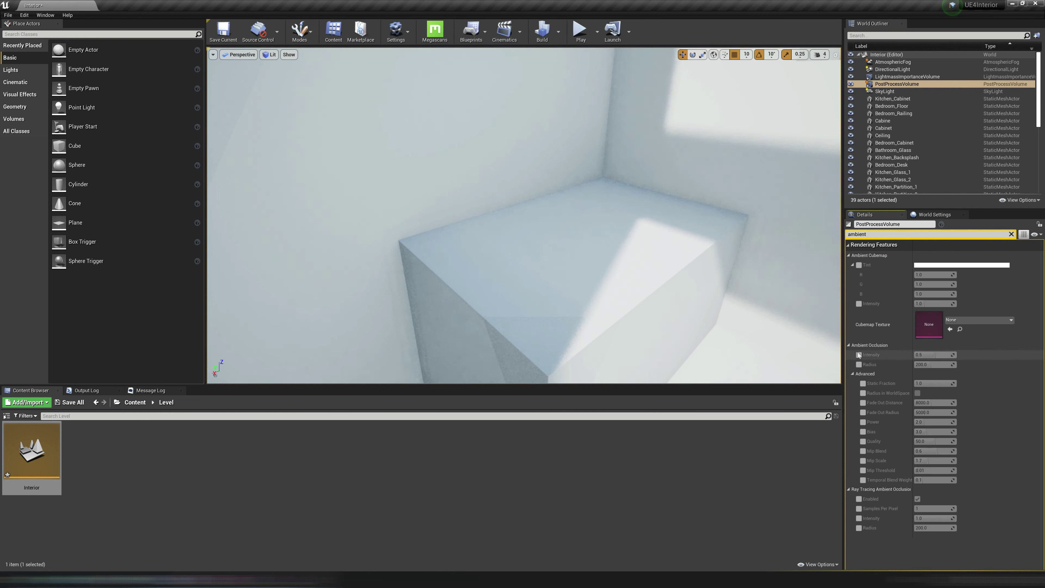
pyautogui.click(858, 365)
pyautogui.moveTo(949, 358); pyautogui.dragTo(929, 358)
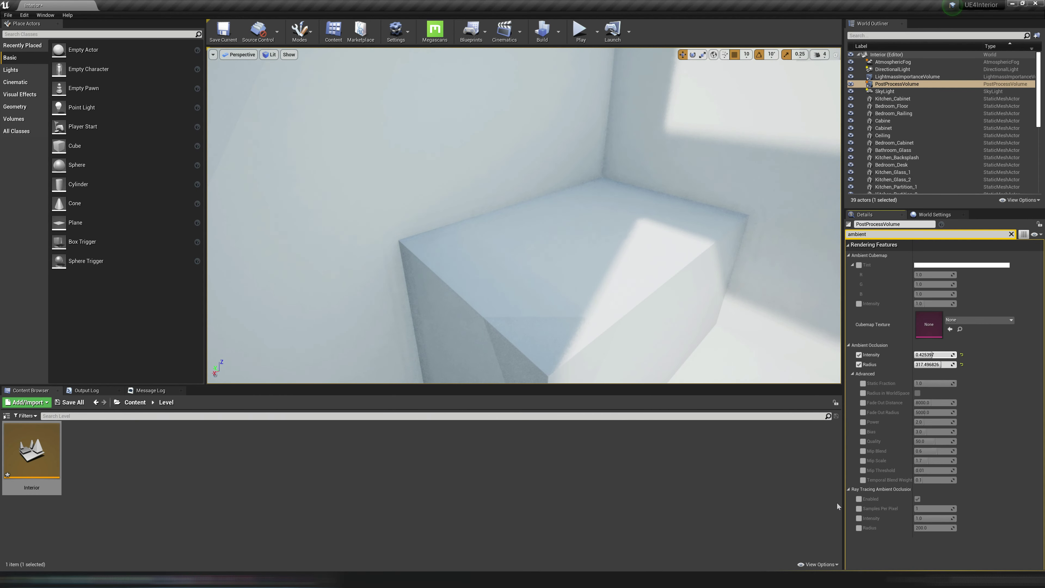
# Override the Ray Tracing Ambient Occlusion options Enabled, Samples Per Pixel, Intensity and Radius.
pyautogui.click(858, 499)
pyautogui.click(858, 508)
pyautogui.click(859, 517)
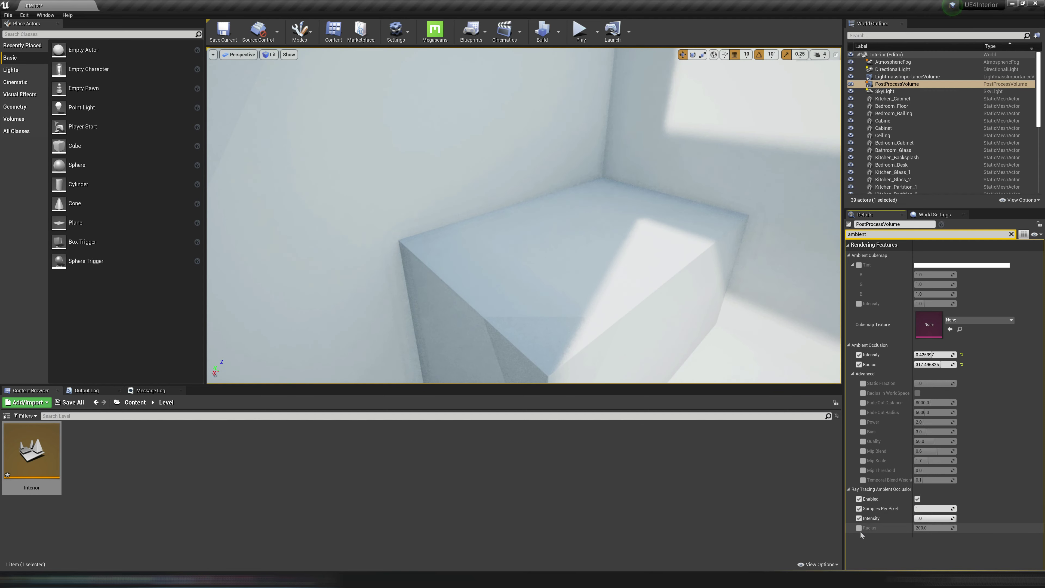
pyautogui.click(859, 527)
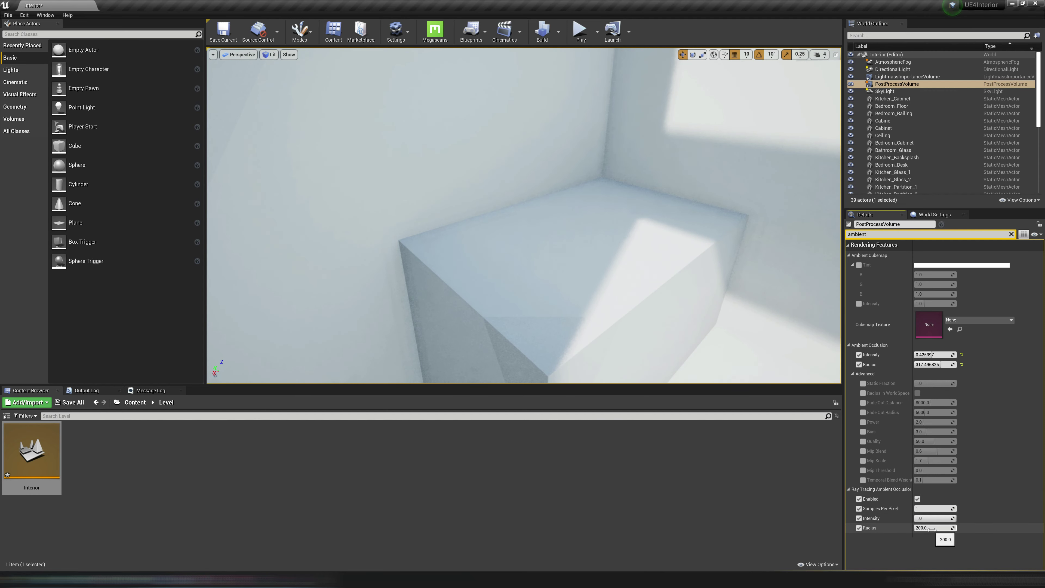
pyautogui.moveTo(930, 529)
pyautogui.mouseDown()
pyautogui.moveTo(740, 371)
pyautogui.moveTo(637, 301)
pyautogui.moveTo(638, 292)
pyautogui.mouseUp()
# Bring the full staircase and loft back into view and hide the editor gizmos with Game View.
pyautogui.moveTo(639, 292); pyautogui.dragTo(639, 284, button='right')
pyautogui.click(639, 288)
pyautogui.click(555, 175)
pyautogui.moveTo(639, 247)
pyautogui.mouseDown(button='right')
pyautogui.moveTo(555, 174)
pyautogui.moveTo(557, 208)
pyautogui.moveTo(620, 256)
pyautogui.mouseUp(button='right')
pyautogui.press('g')
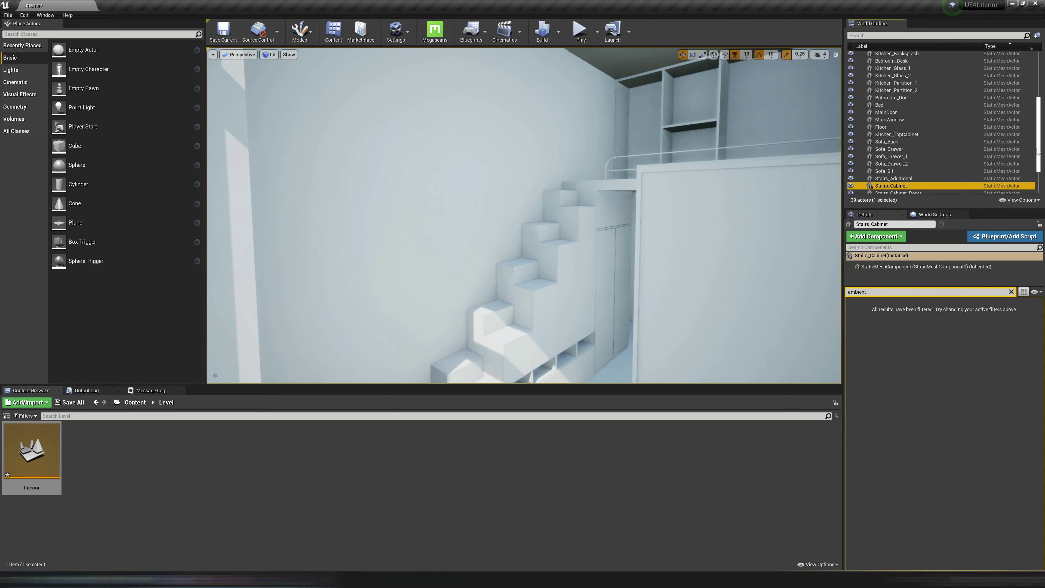
# Select all static mesh actors in the World Outliner, from Kitchen_Cabinet through Wall_Bathroom_2.
pyautogui.scroll(5, 959, 97)
pyautogui.click(917, 101)
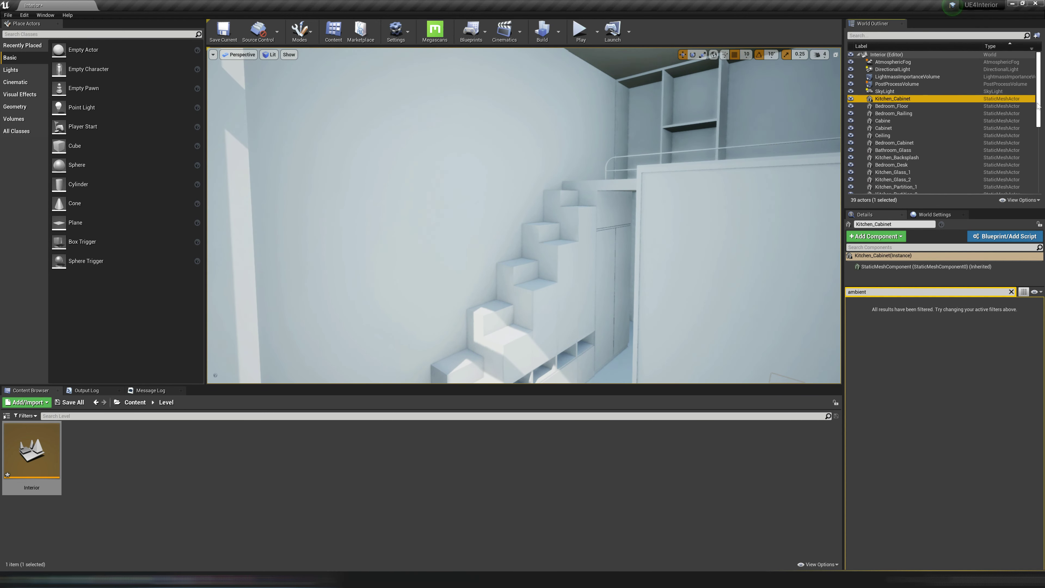
pyautogui.scroll(-6, 987, 164)
pyautogui.keyDown('shift'); pyautogui.click(1003, 190); pyautogui.keyUp('shift')
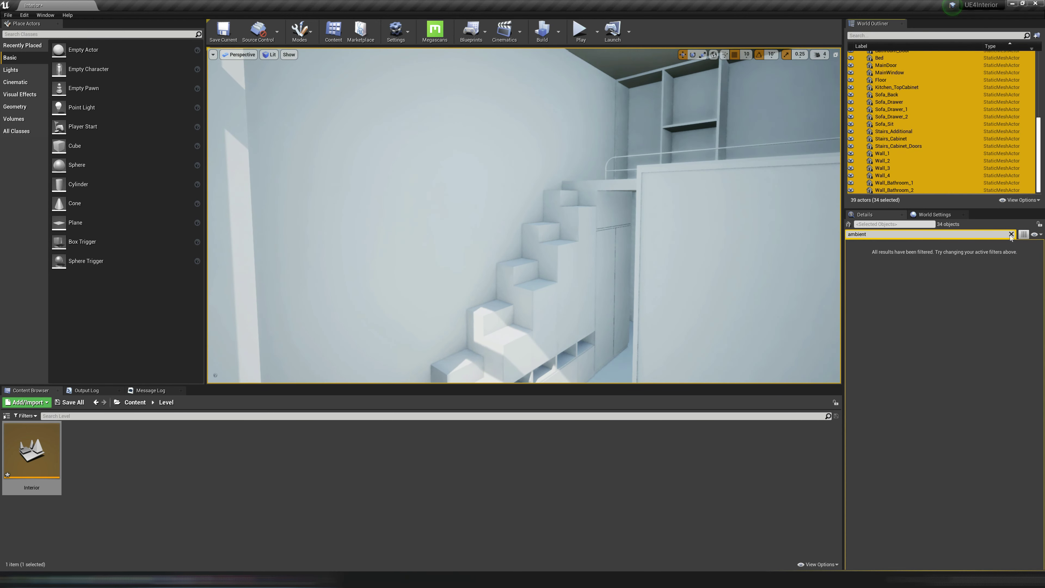
# Filter the selected meshes' details by "light" and enable the Overridden Light Map Res option.
pyautogui.click(1011, 234)
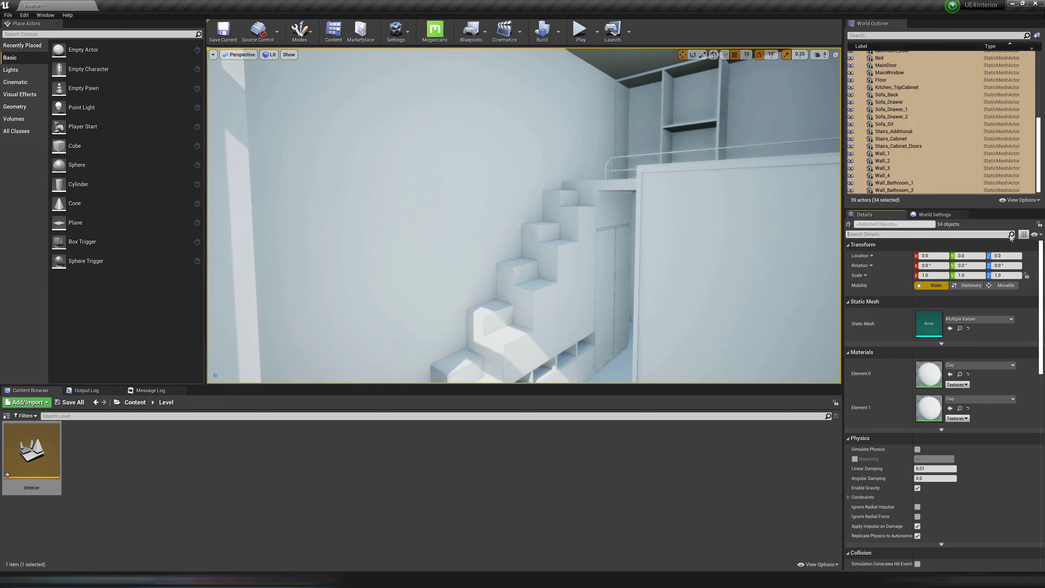
pyautogui.click(900, 234)
pyautogui.write('light')
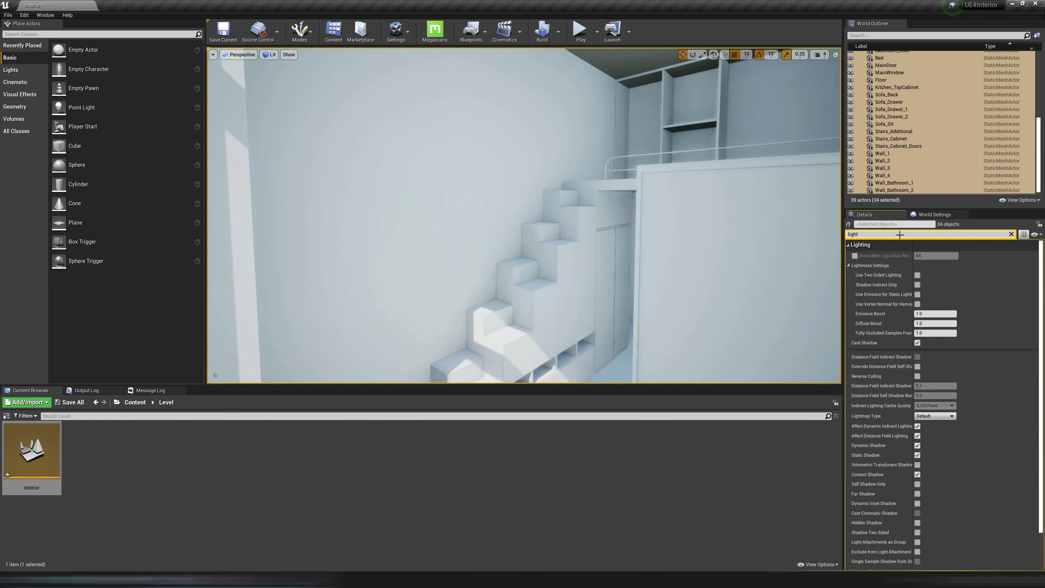
pyautogui.click(854, 256)
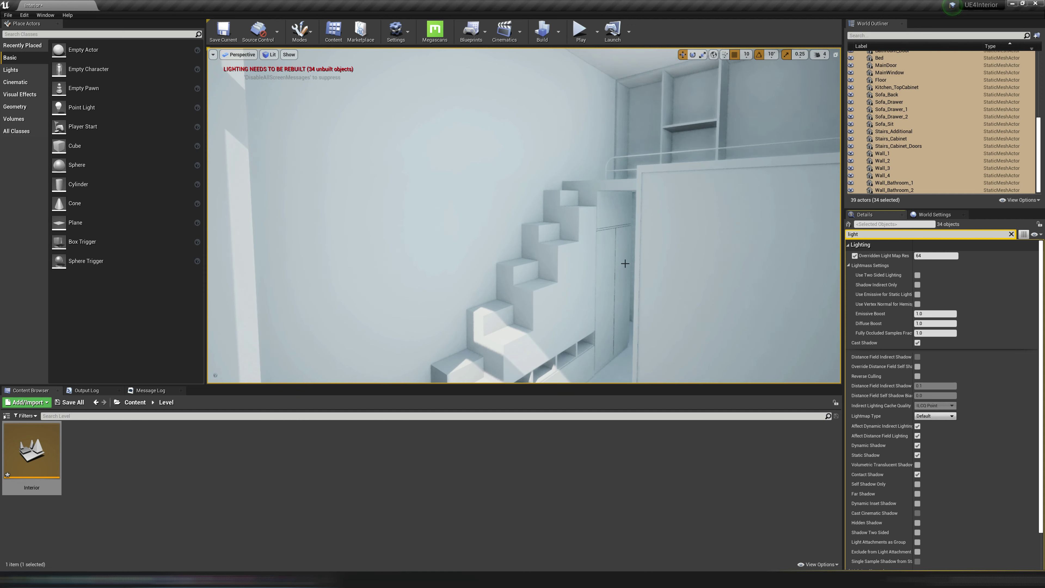
# Save the level and set the selected meshes' Overridden Light Map Res to 512.
pyautogui.click(935, 259)
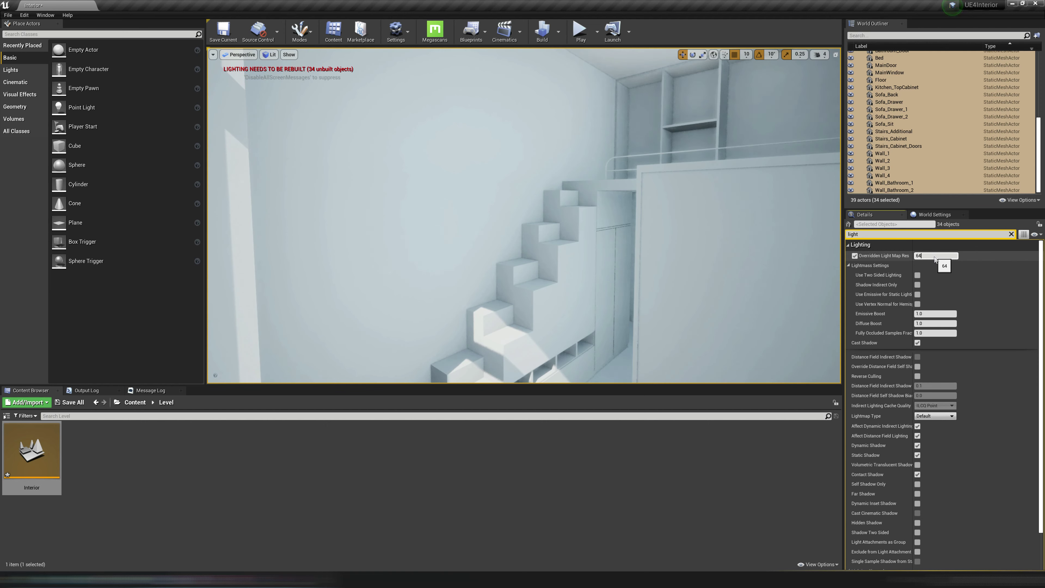
pyautogui.hotkey('ctrl', 's')
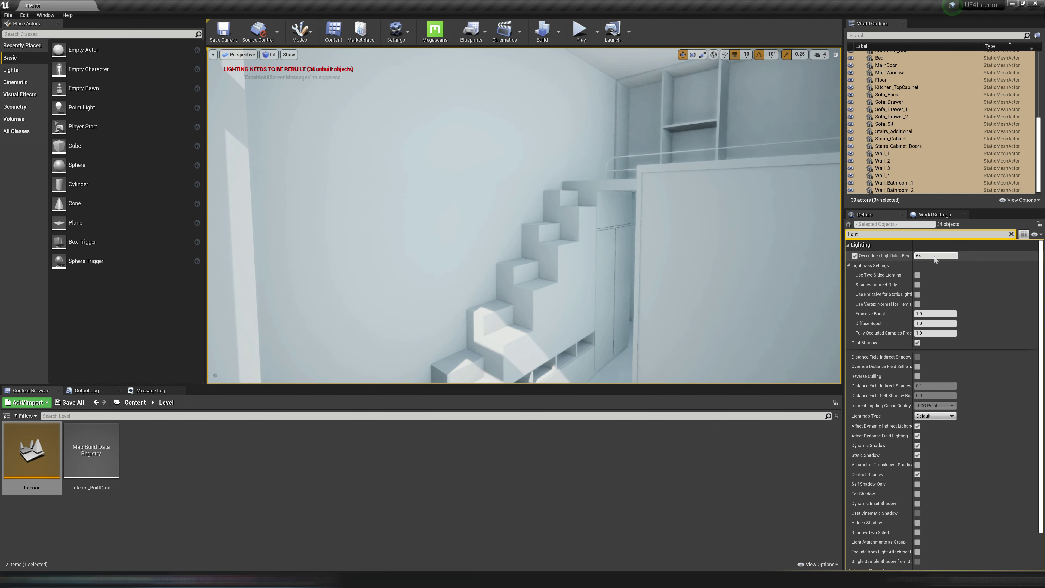
pyautogui.click(934, 259)
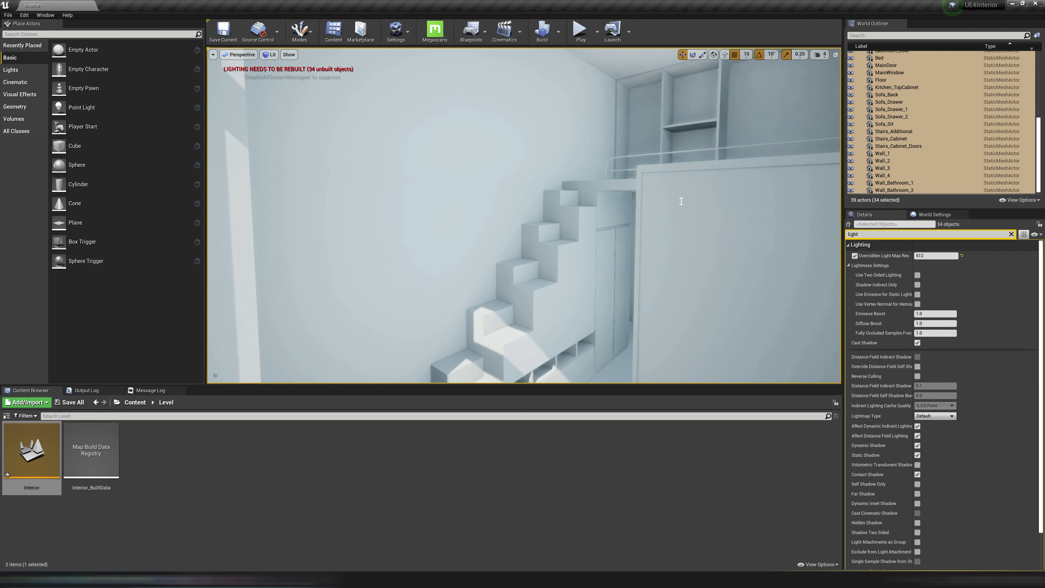
# Enlarge the viewport by shrinking the Content Browser and capture a high resolution screenshot of the staircase at size multiplier 1.0.
pyautogui.click(620, 212)
pyautogui.moveTo(612, 385); pyautogui.dragTo(620, 518)
pyautogui.moveTo(556, 327); pyautogui.dragTo(558, 327, button='right')
pyautogui.click(213, 54)
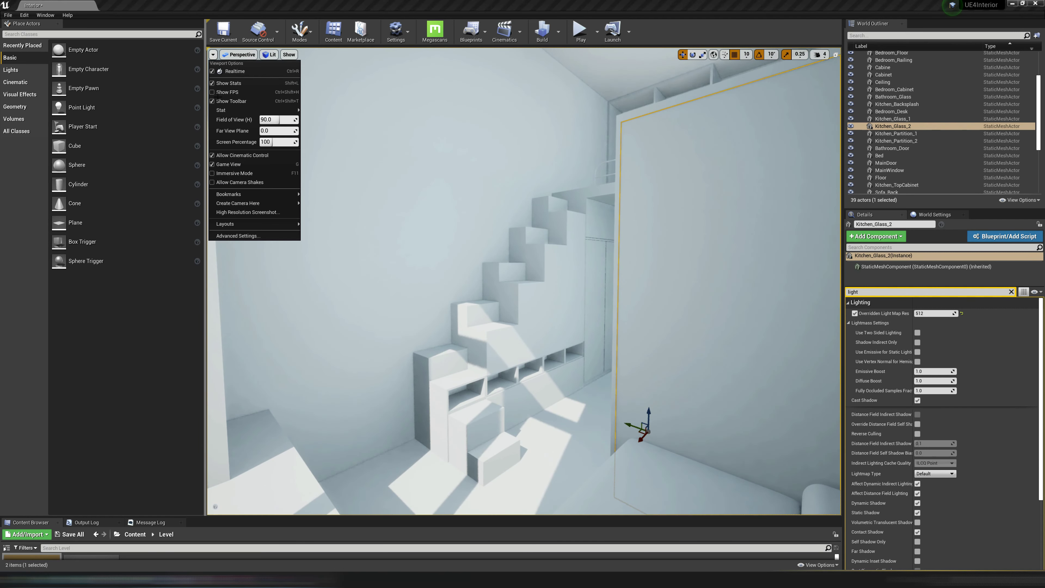
pyautogui.click(249, 212)
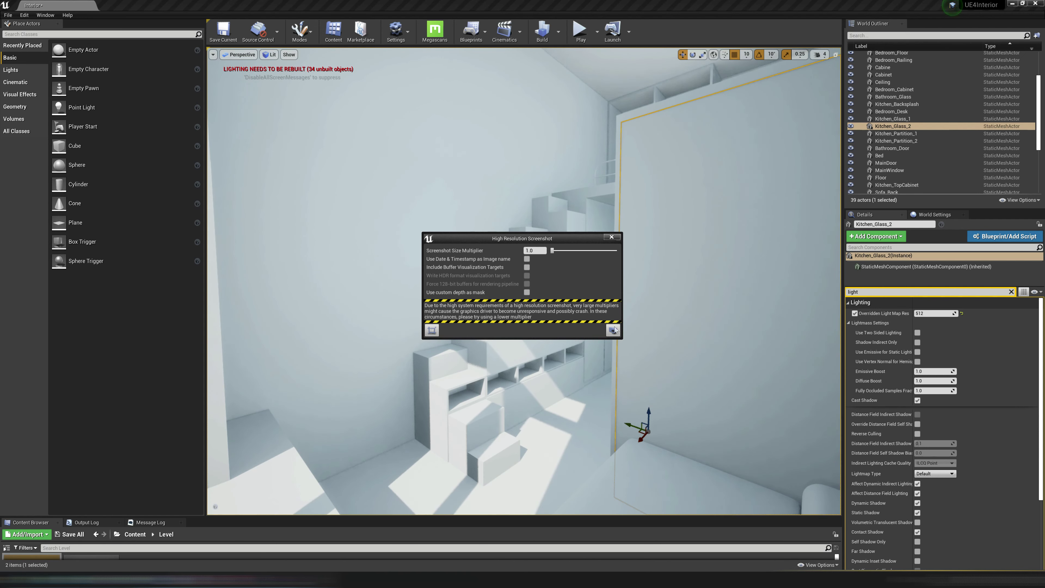
pyautogui.click(613, 329)
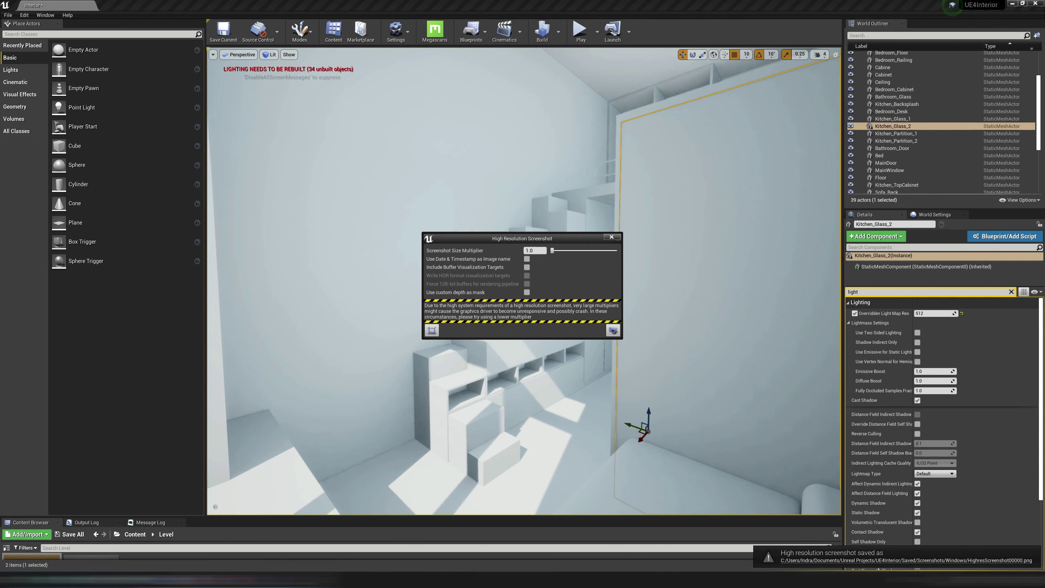
# View the saved HighresScreenshot00000 image in a smaller Photos window, and close the High Resolution Screenshot dialog back in Unreal Editor.
pyautogui.click(905, 560)
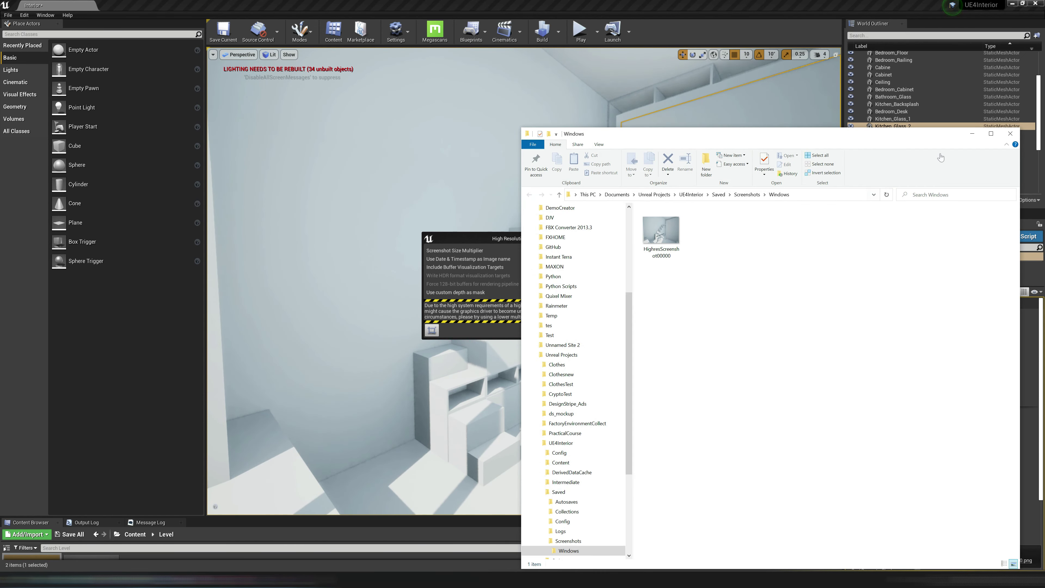
pyautogui.doubleClick(661, 232)
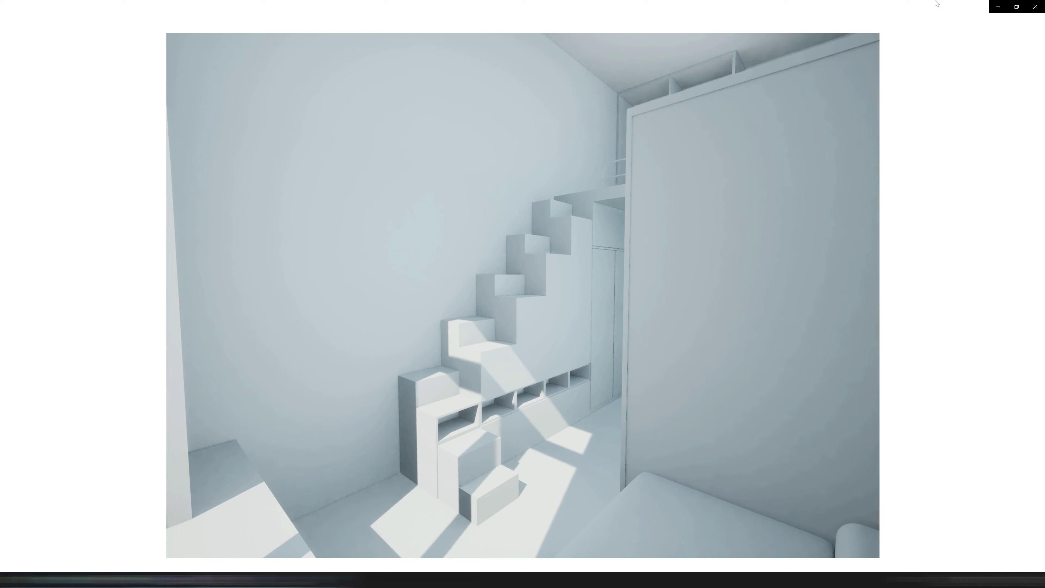
pyautogui.click(1016, 7)
pyautogui.moveTo(743, 95); pyautogui.dragTo(436, 167)
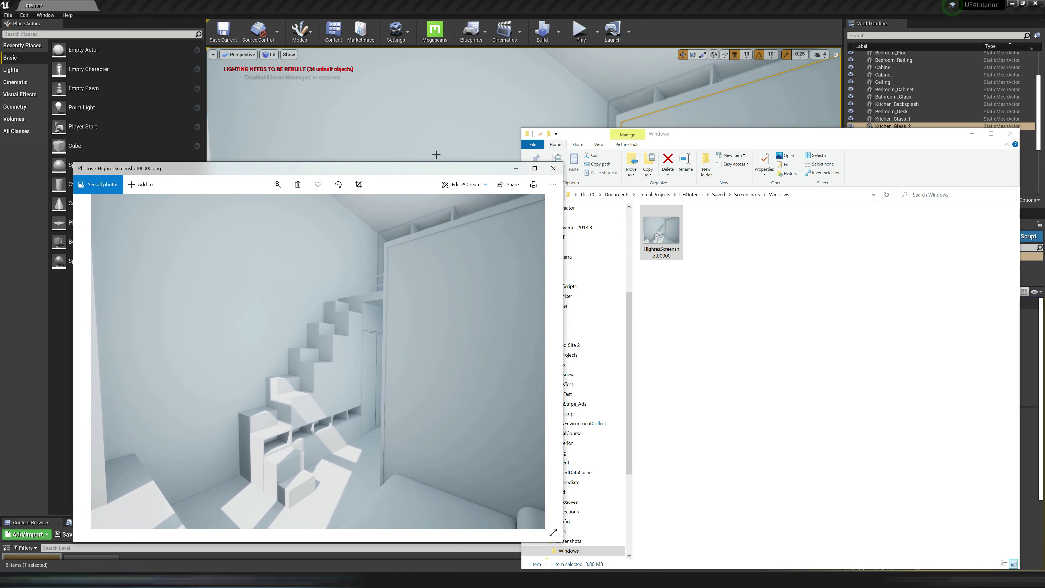
pyautogui.click(436, 154)
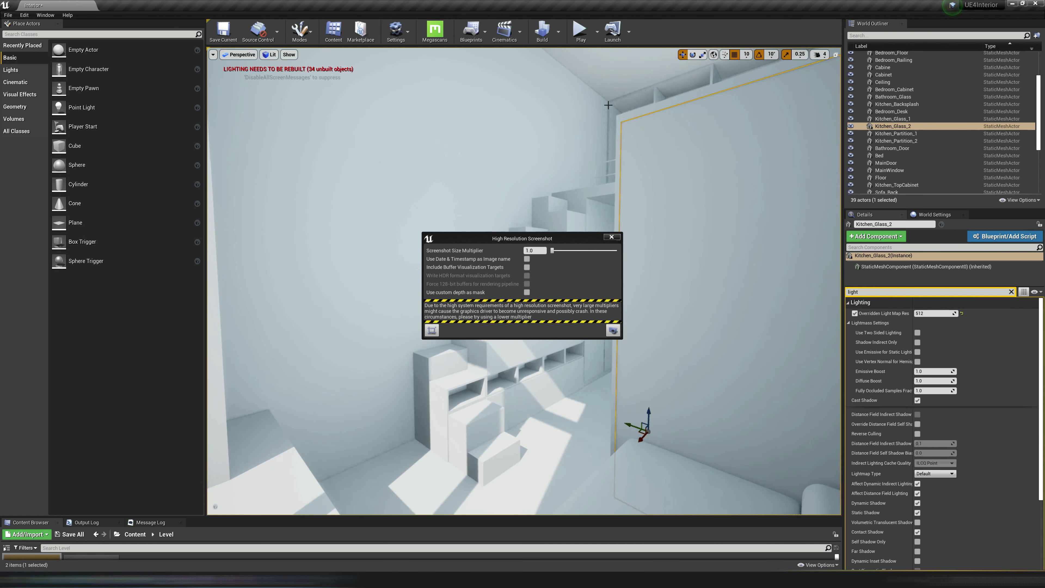
pyautogui.click(611, 237)
# Build the lighting with GPU Lightmass in Full Bake mode with 512 GI samples, and turn the viewport's realtime rendering back on.
pyautogui.click(558, 31)
pyautogui.click(578, 58)
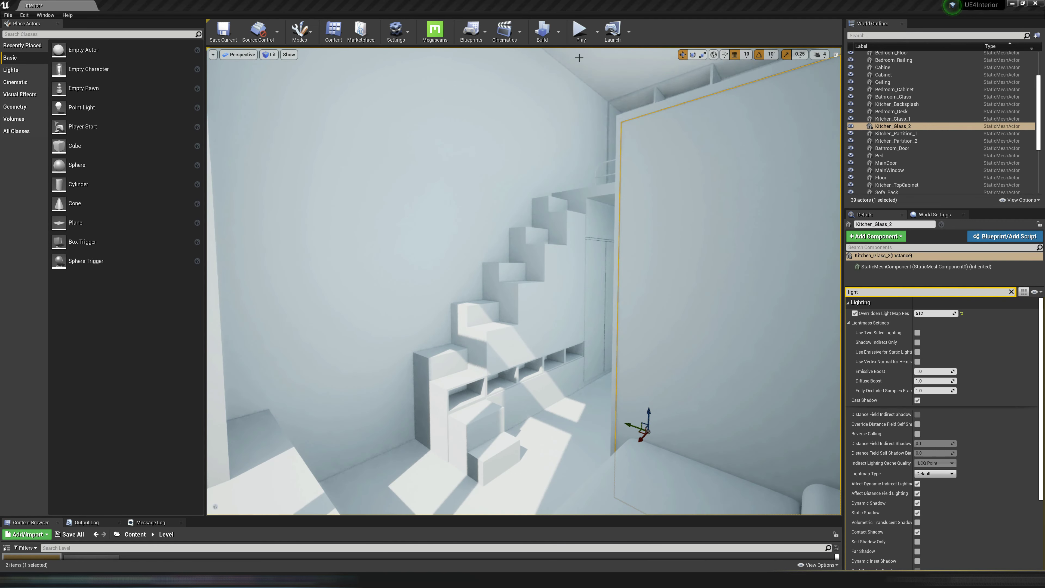
pyautogui.click(570, 109)
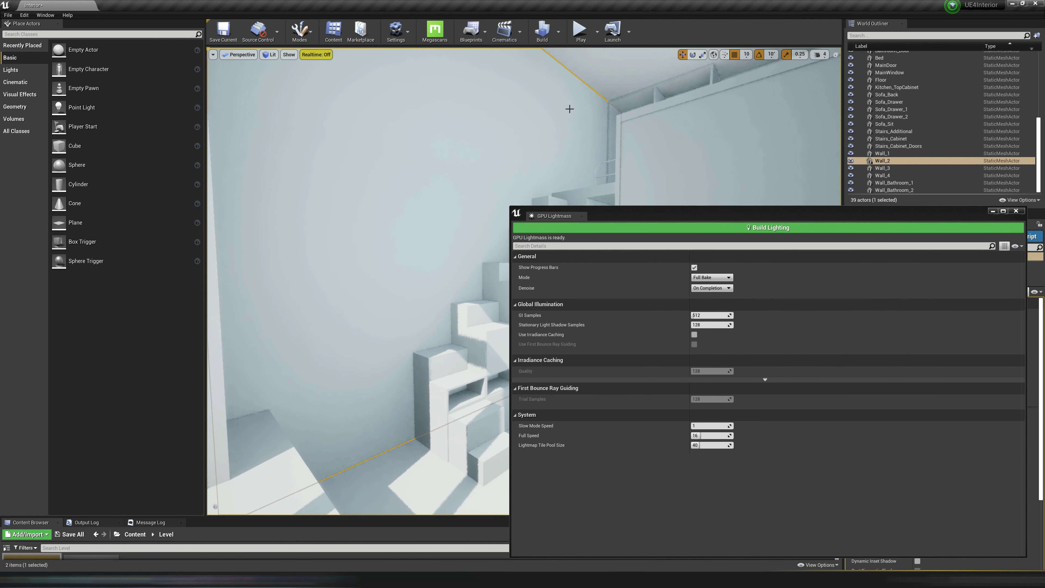
pyautogui.click(695, 229)
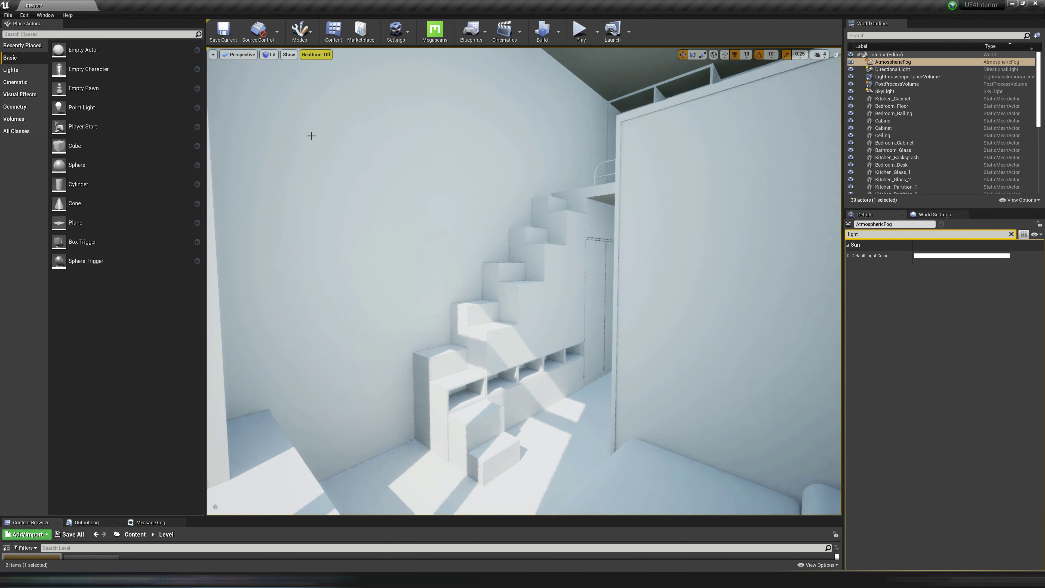
pyautogui.click(321, 55)
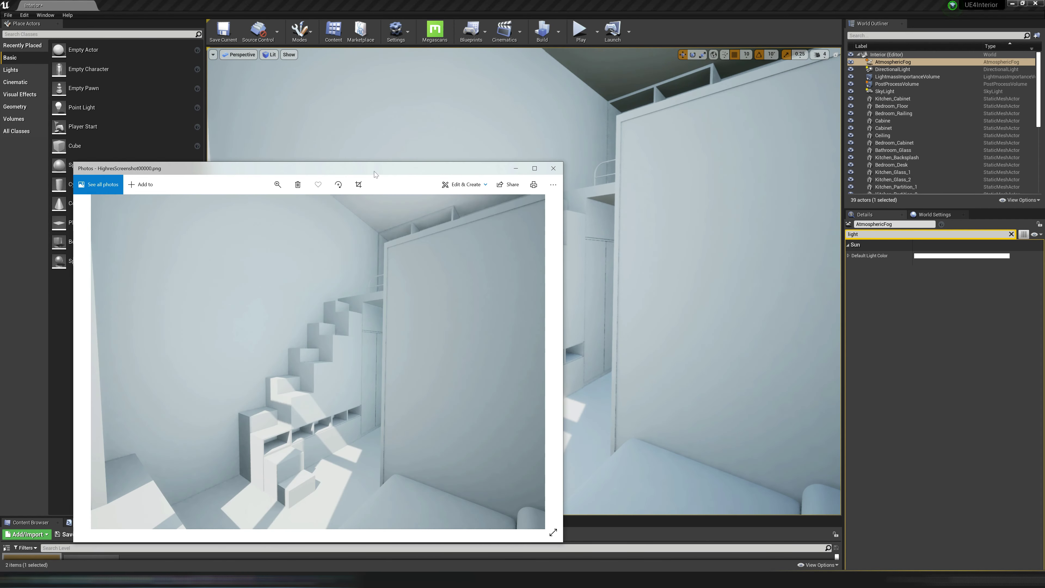
# Compare the new bake's walls and staircase with the HighresScreenshot00000 image side by side, and close the image.
pyautogui.moveTo(375, 174); pyautogui.dragTo(900, 121)
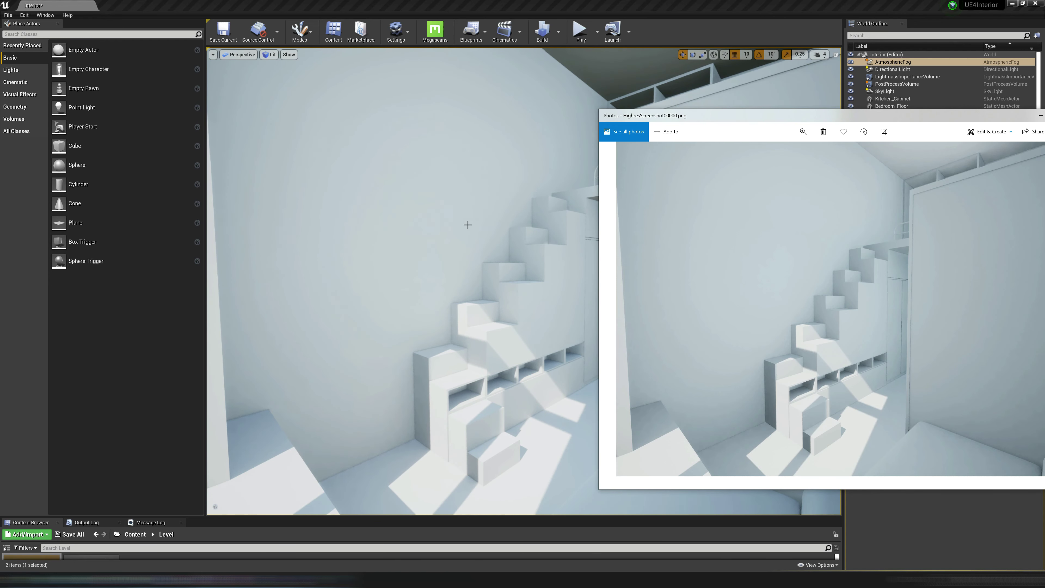
pyautogui.moveTo(1015, 115); pyautogui.dragTo(835, 137)
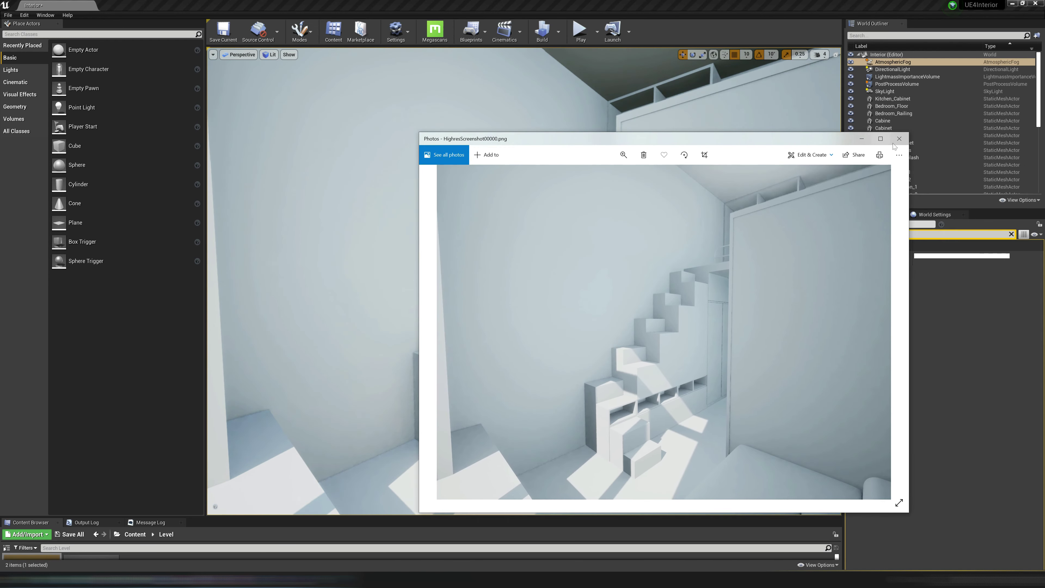
pyautogui.click(899, 137)
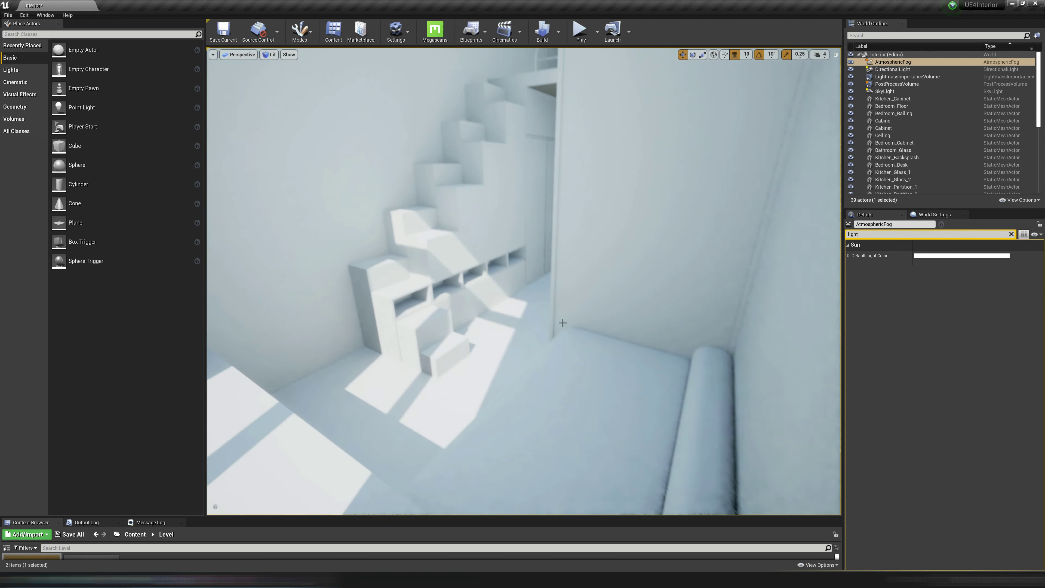